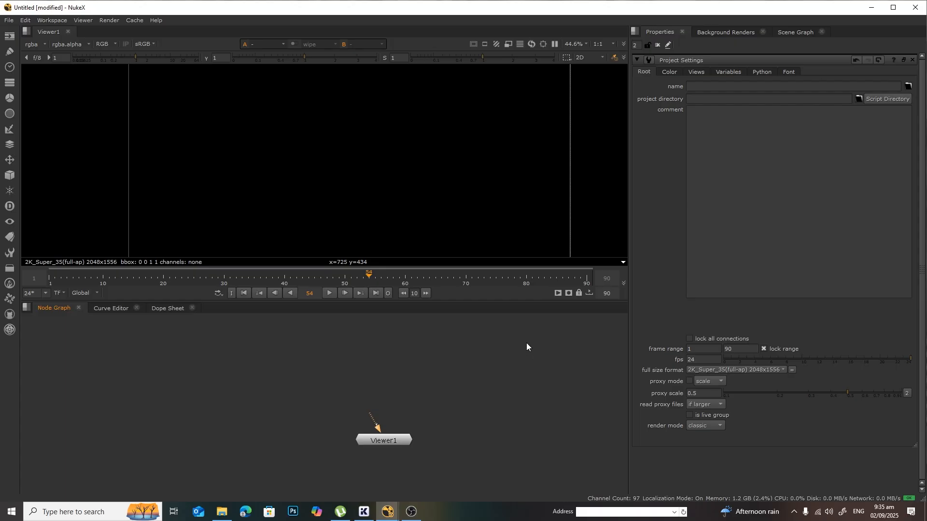
scroll(398, 143, down, 2)
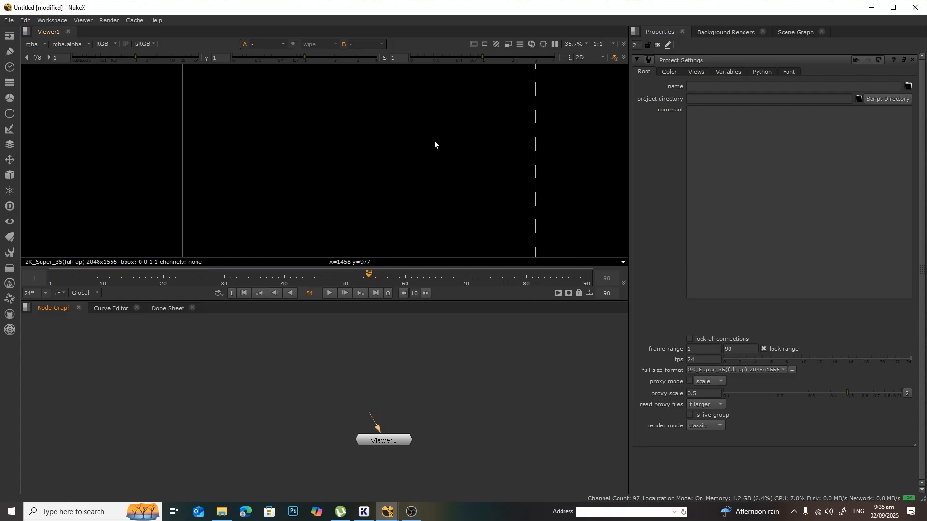
scroll(431, 158, down, 3)
scroll(419, 162, up, 1)
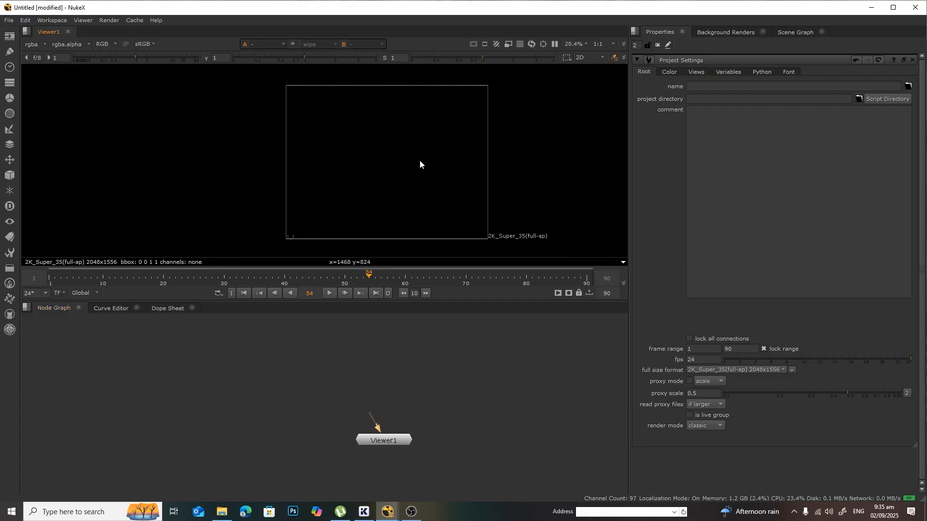
middle_drag(382, 167, 356, 173)
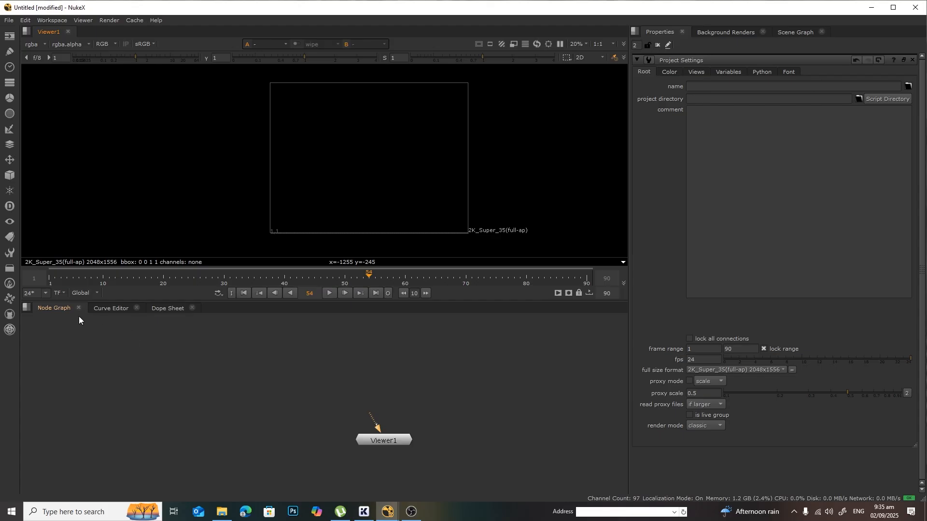
View the Curve Editor and the Dope Sheet, and return to the Node Graph.
click(110, 310)
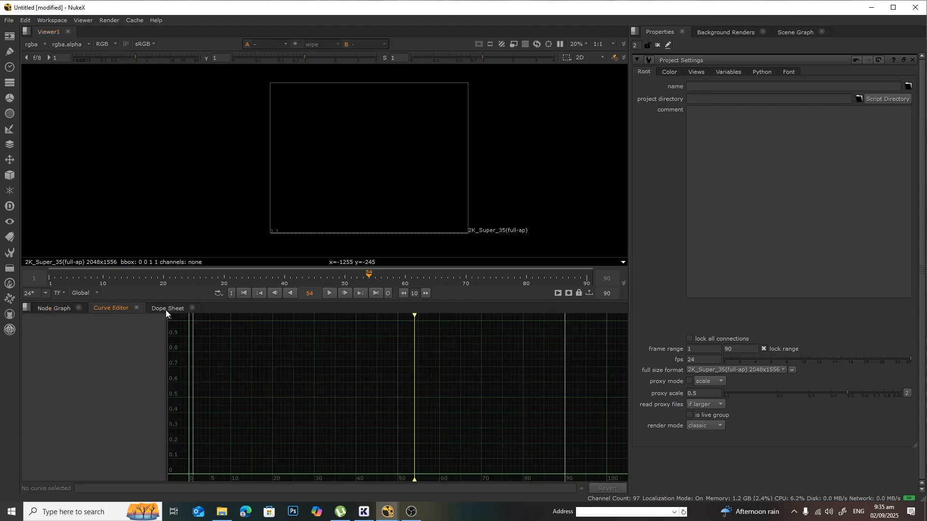
click(166, 311)
click(109, 310)
click(57, 309)
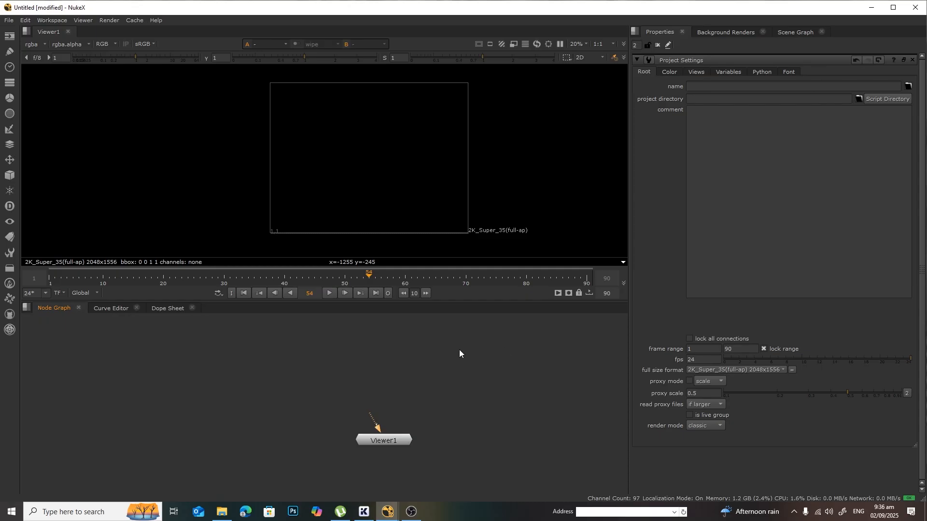
scroll(459, 349, down, 2)
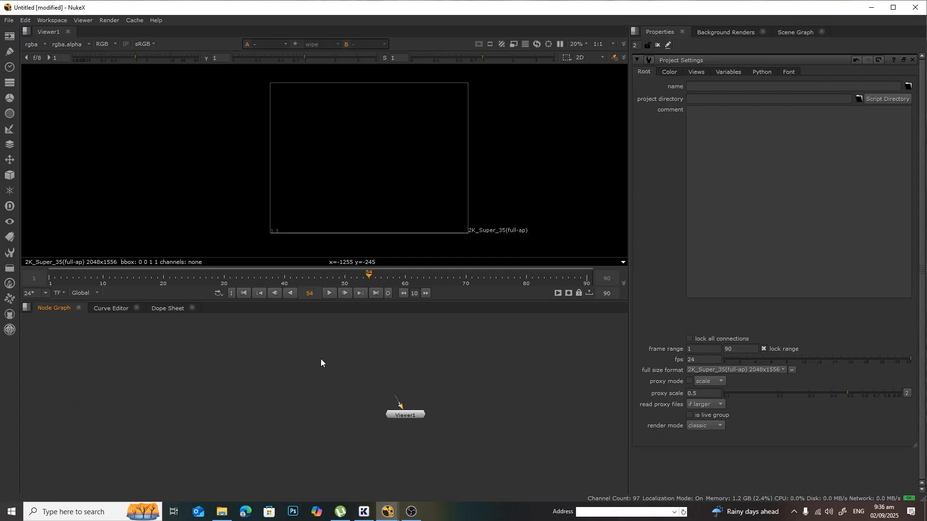
scroll(379, 364, down, 3)
scroll(401, 346, up, 5)
middle_drag(344, 374, 285, 353)
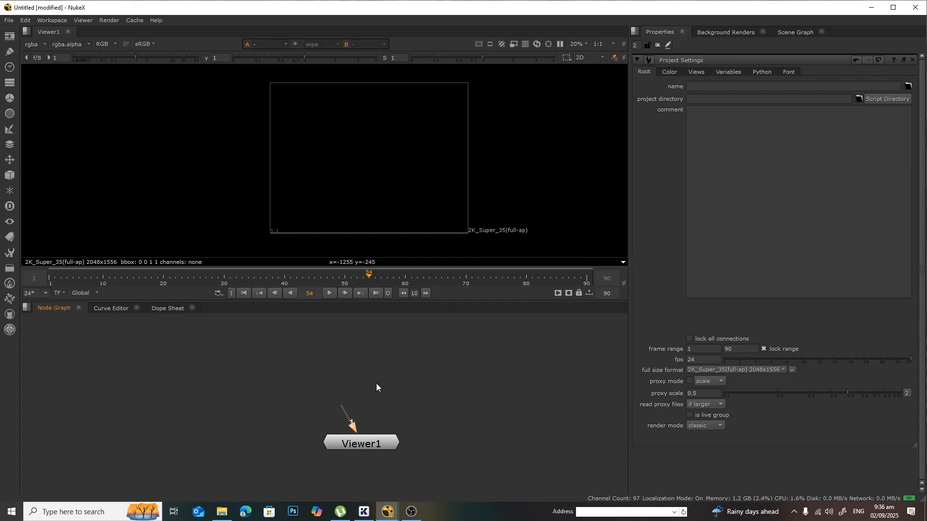
mouse_move(376, 385)
middle_down()
mouse_move(175, 375)
mouse_move(375, 378)
middle_up()
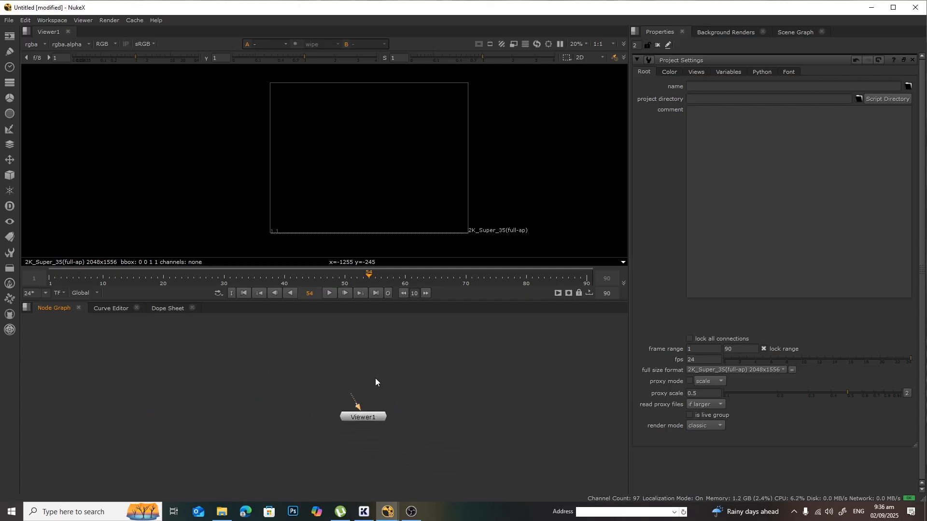
scroll(375, 378, down, 2)
scroll(376, 378, up, 5)
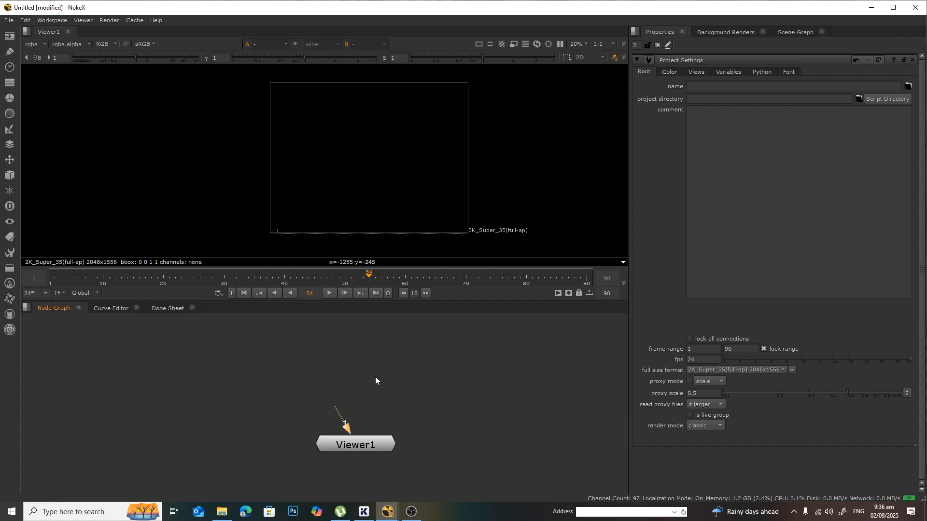
scroll(376, 378, down, 2)
scroll(375, 380, up, 1)
scroll(376, 381, down, 3)
scroll(375, 380, up, 2)
right_click(371, 381)
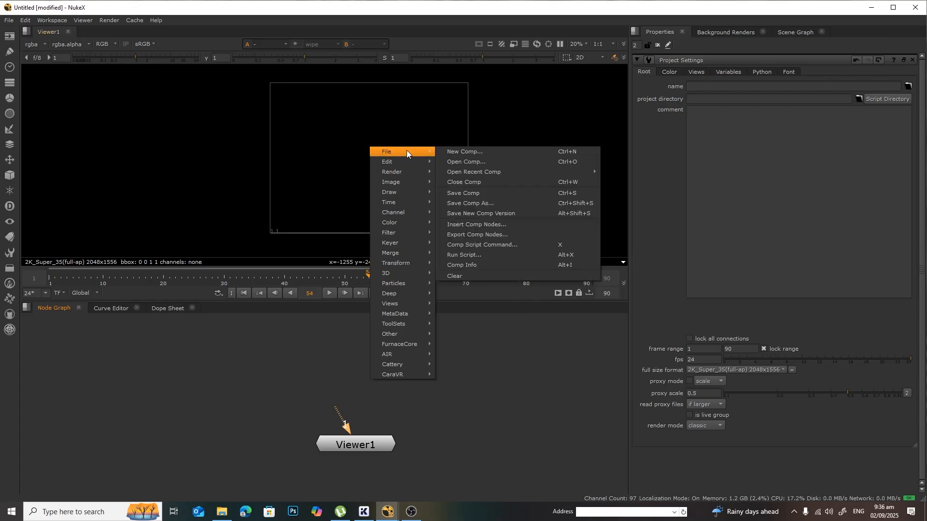
click(258, 368)
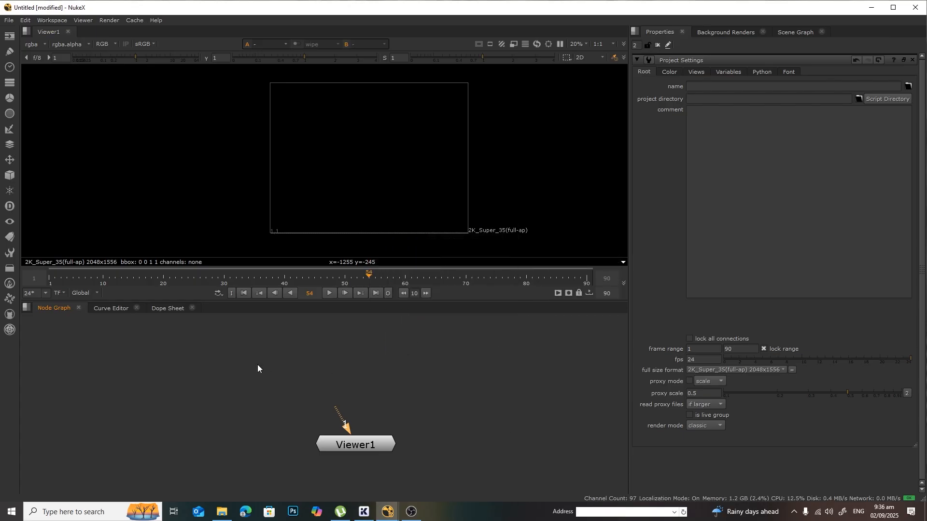
right_click(165, 381)
right_click(529, 383)
right_click(358, 367)
right_click(169, 367)
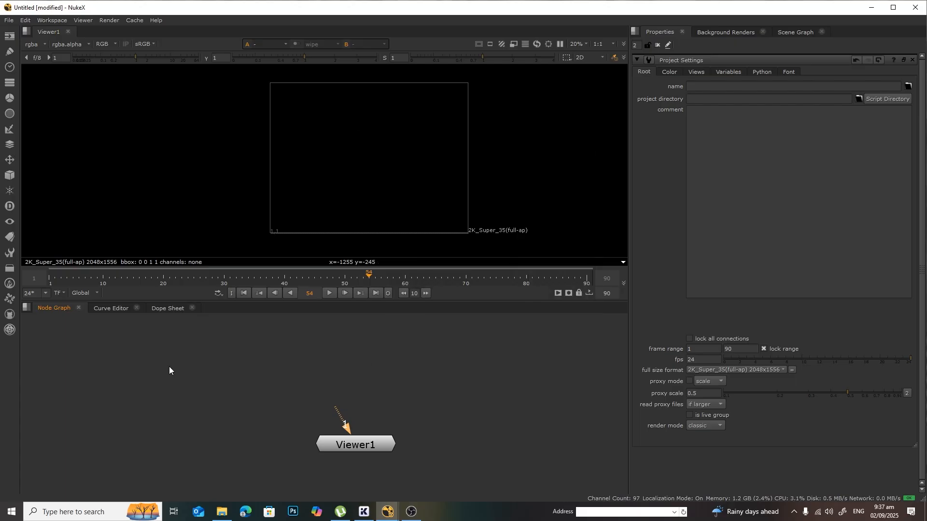
Box-select the Viewer1 node in the Node Graph and clear the selection.
drag(395, 373, 431, 385)
drag(221, 352, 464, 470)
drag(241, 373, 475, 482)
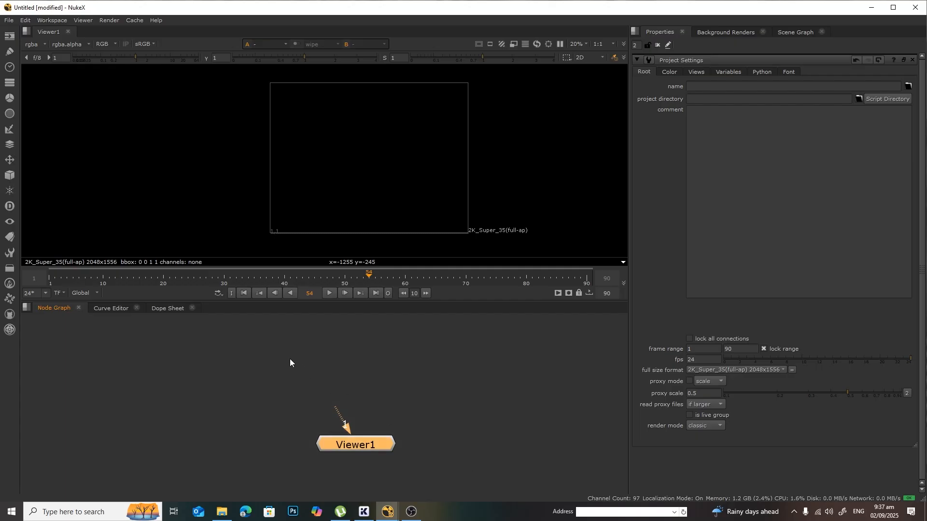
click(290, 360)
Read in the image sequence Relight_Merged.####.exr 1-90 from D:/CIIT/Nuke_Training/images/Merged/ and place its node above Viewer1.
scroll(345, 374, down, 4)
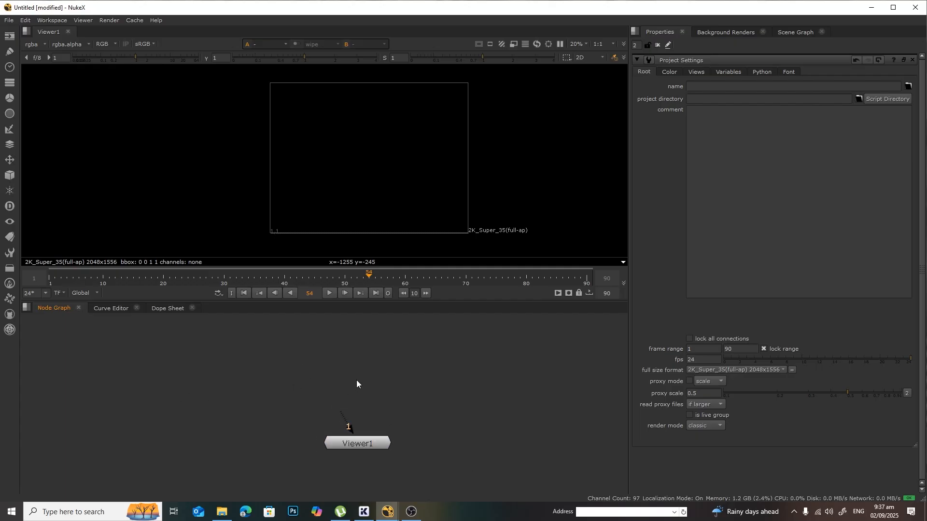
middle_drag(378, 382, 362, 383)
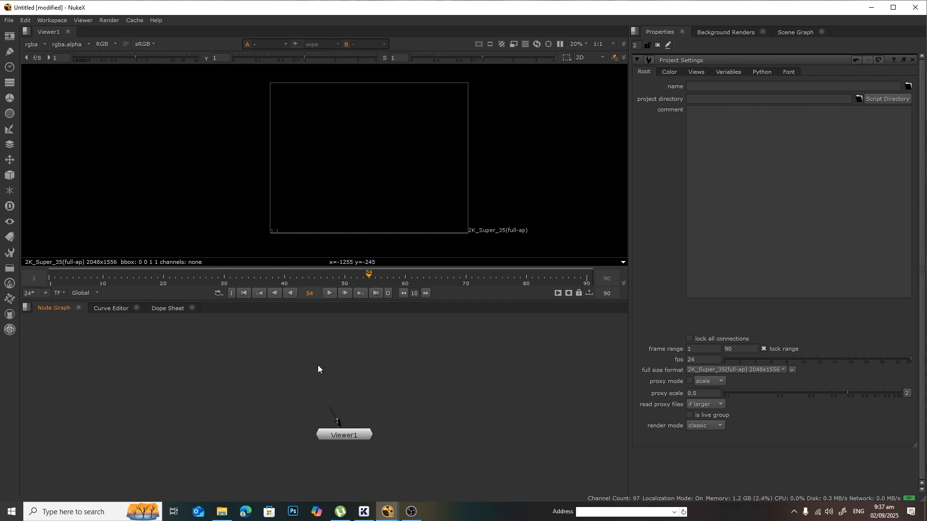
key(r)
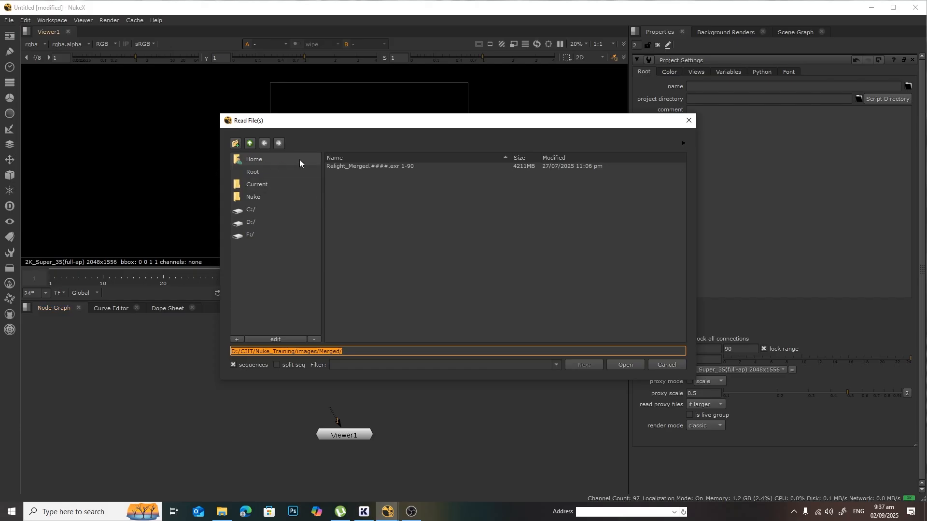
click(372, 167)
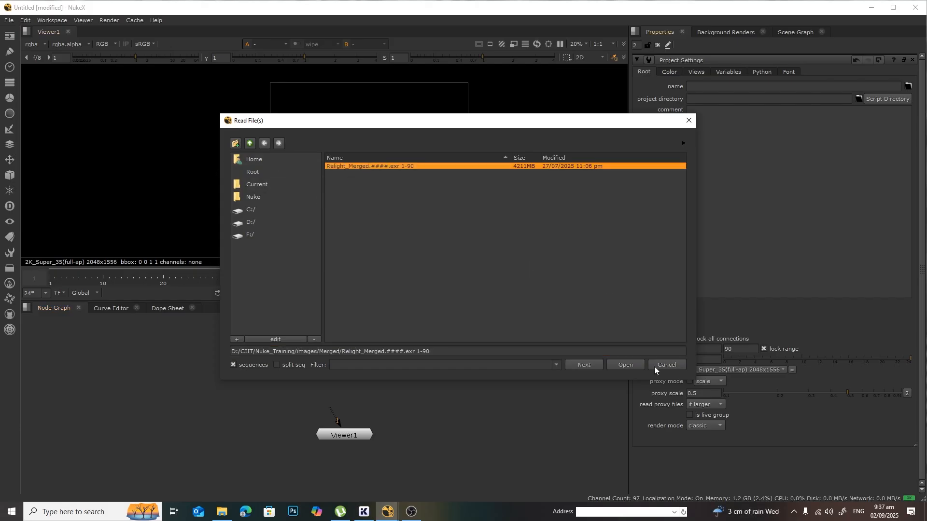
click(623, 364)
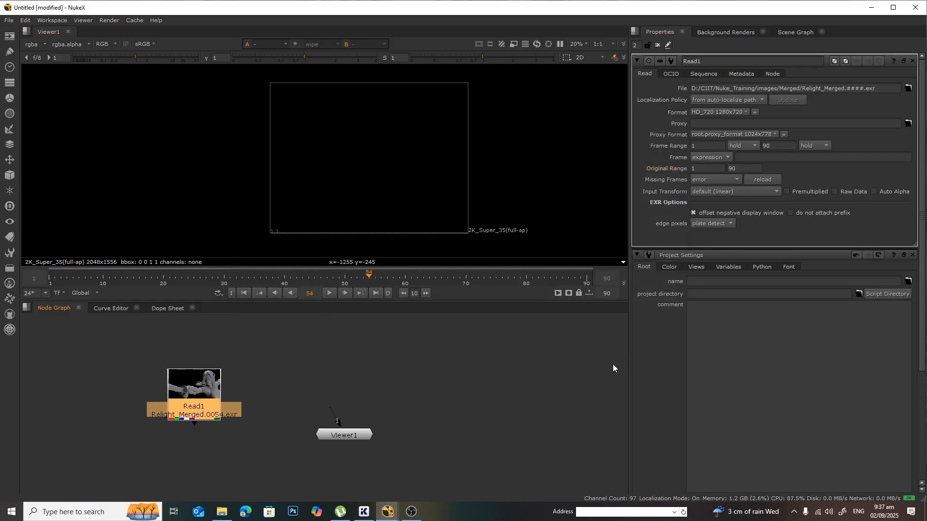
drag(199, 388, 272, 337)
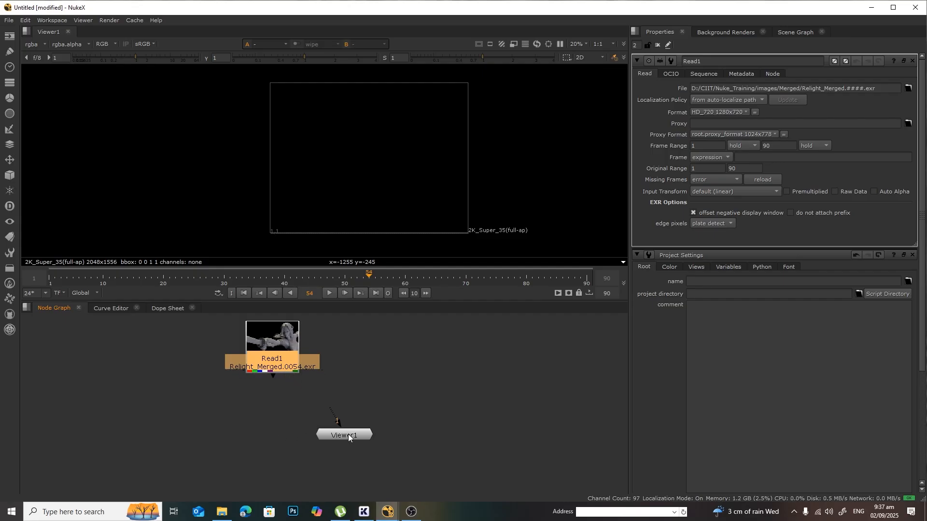
Connect Viewer1's input to the Read1 node and arrange Read1 just above the viewer node.
mouse_move(347, 433)
mouse_down()
mouse_move(361, 449)
mouse_move(304, 442)
mouse_move(362, 440)
mouse_move(349, 451)
mouse_up()
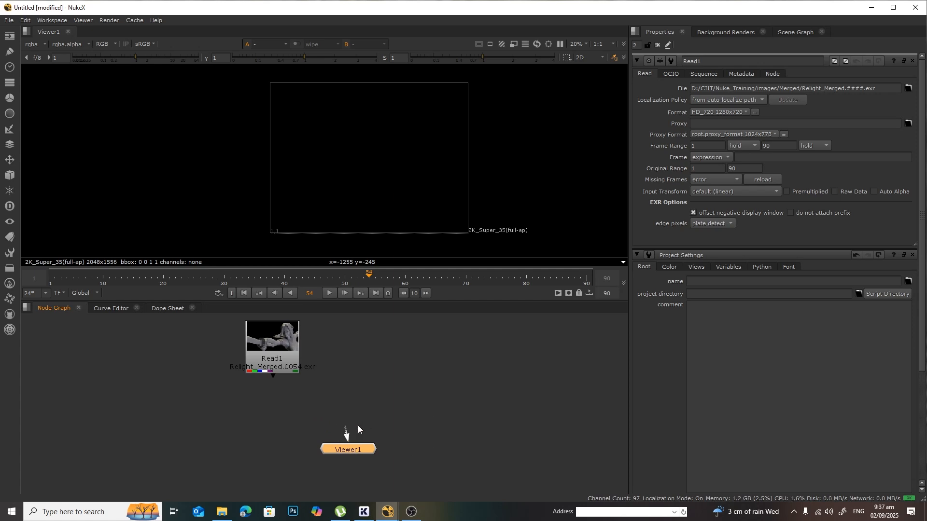
drag(355, 413, 263, 347)
drag(337, 429, 364, 372)
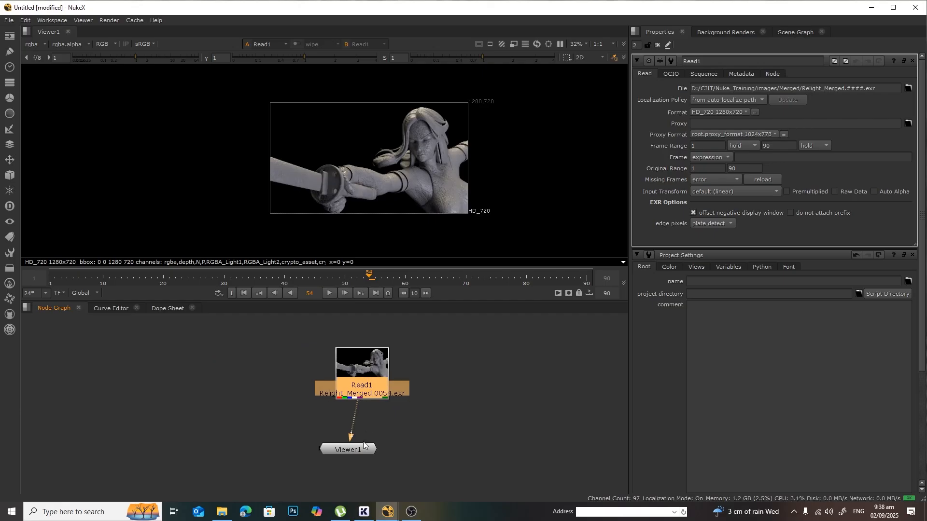
scroll(389, 178, up, 2)
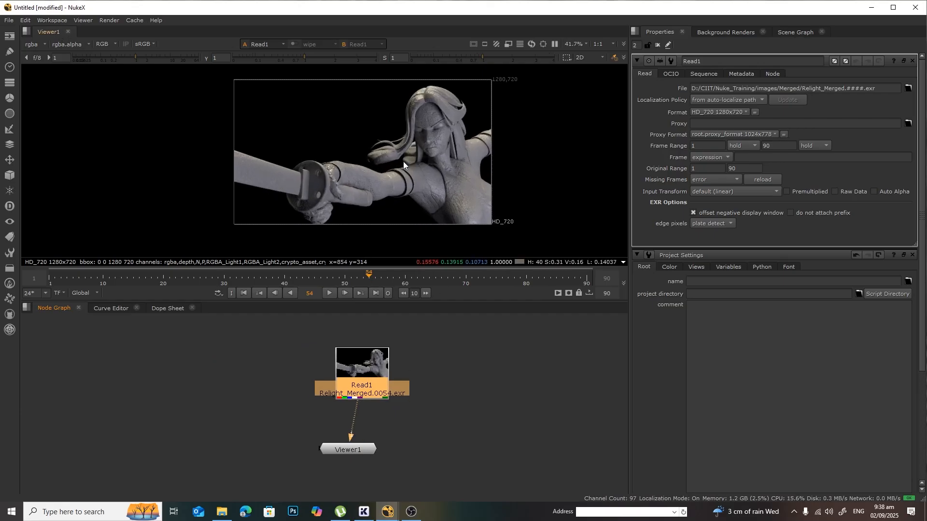
middle_drag(375, 160, 346, 166)
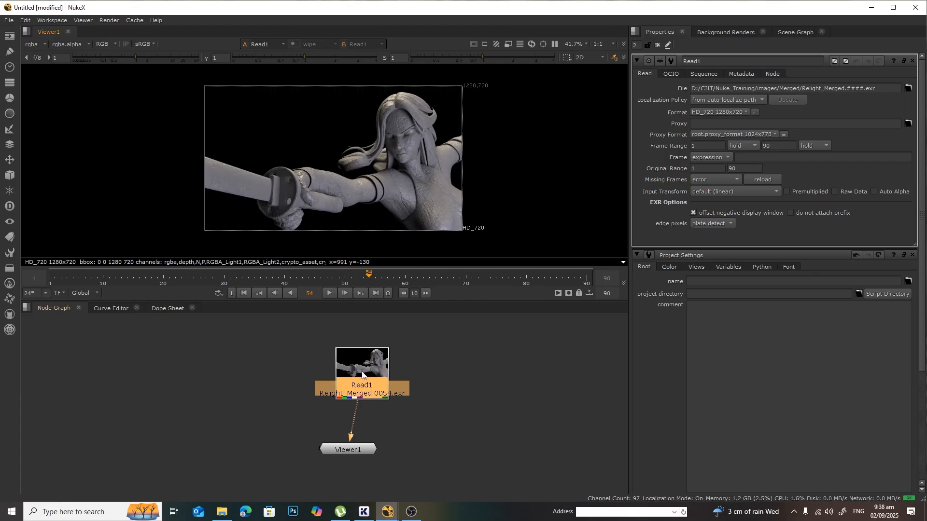
Shift Read1 slightly, detach the viewer's connection and link Viewer1's input to Read1 again.
mouse_move(360, 368)
mouse_down()
mouse_move(459, 365)
mouse_move(335, 382)
mouse_move(375, 374)
mouse_up()
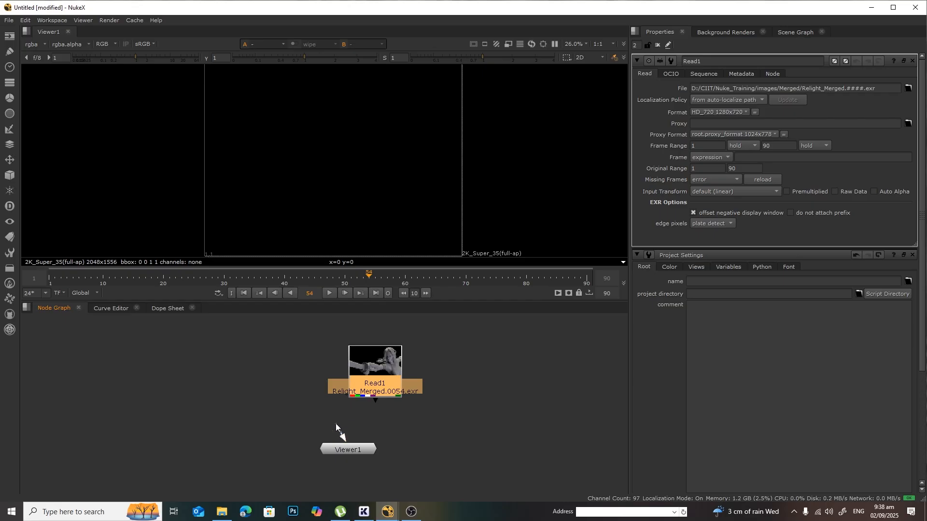
drag(339, 418, 374, 382)
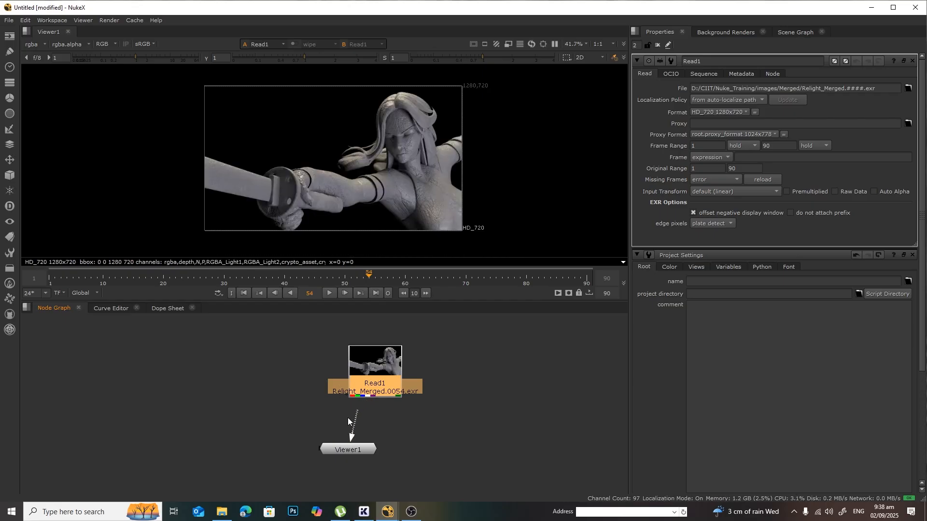
drag(348, 419, 381, 373)
Detach Viewer1 from Read1, space the two nodes farther apart, and reconnect Read1 to the viewer's input 1.
drag(354, 448, 320, 448)
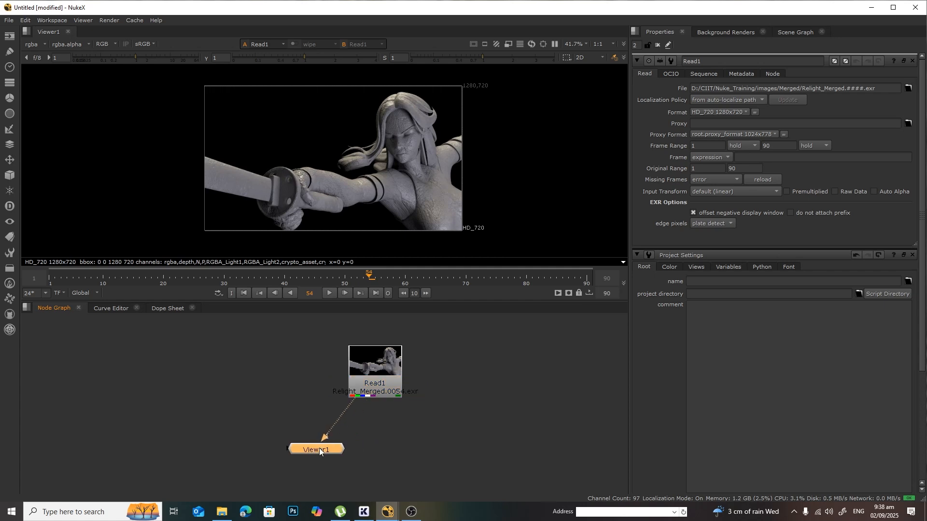
click(378, 364)
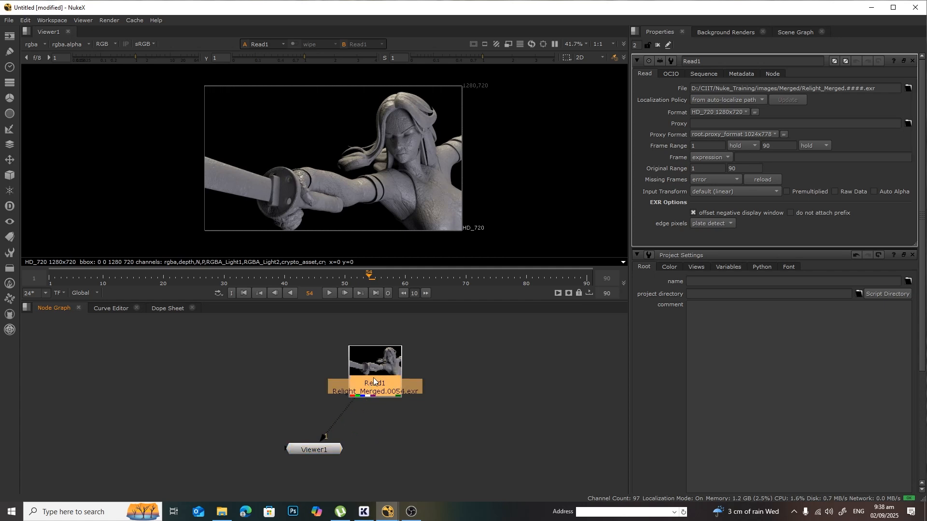
drag(345, 407, 298, 403)
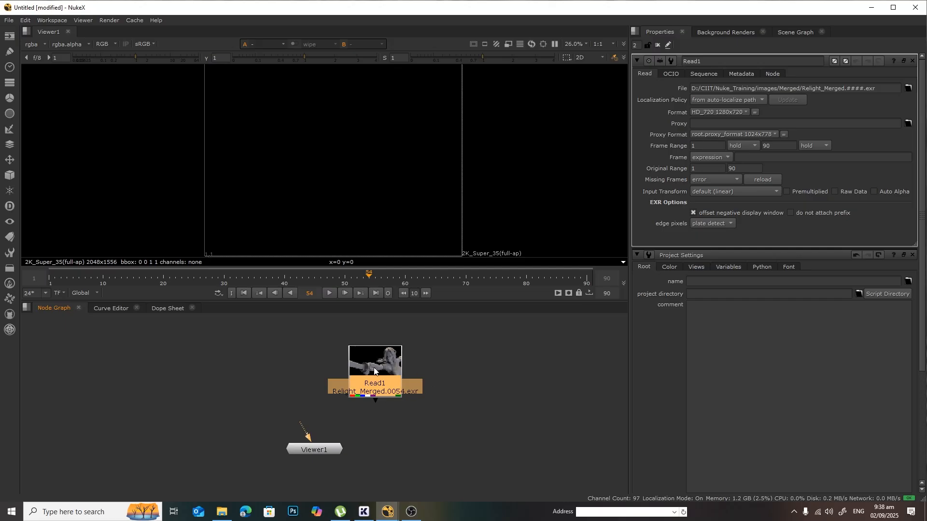
drag(375, 371, 401, 348)
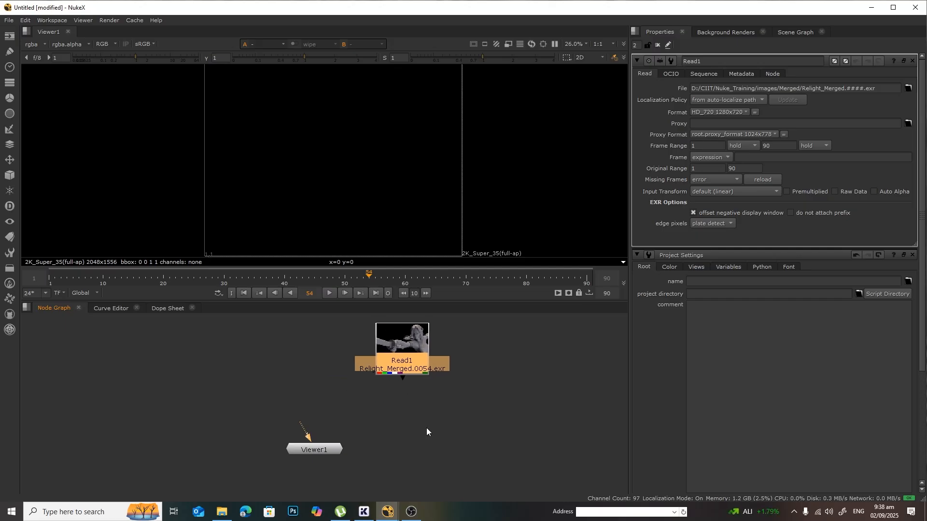
key(1)
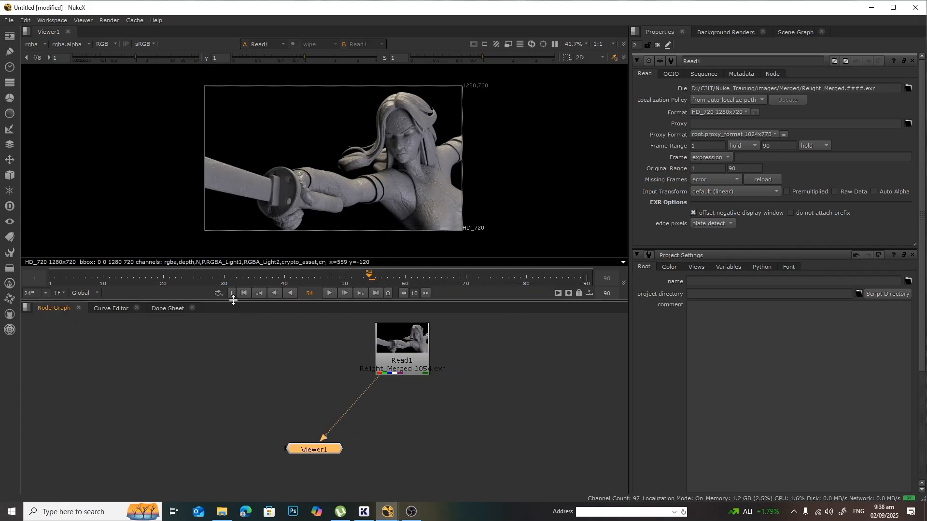
Play the Relight_Merged sequence from the start of the timeline to about frame 55, and replay it from frame 1.
drag(351, 280, 7, 278)
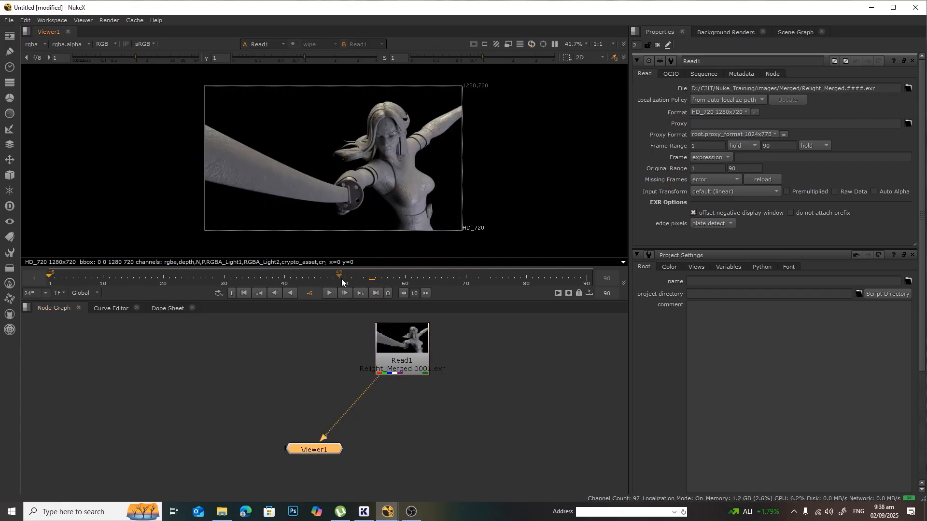
click(330, 295)
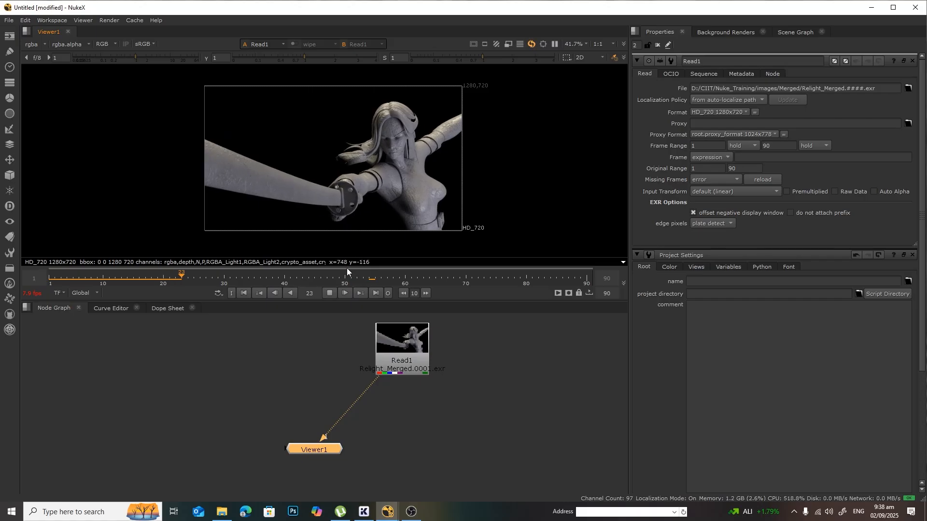
click(330, 294)
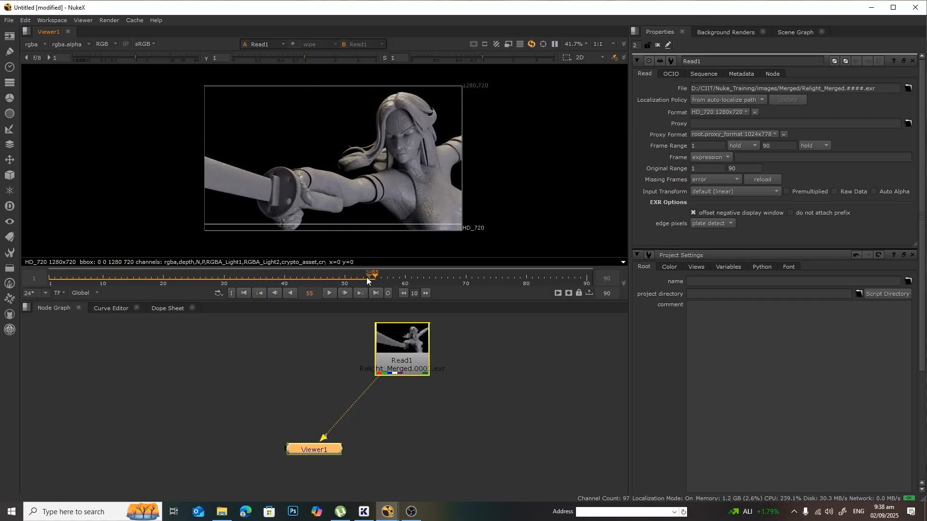
drag(366, 277, 50, 271)
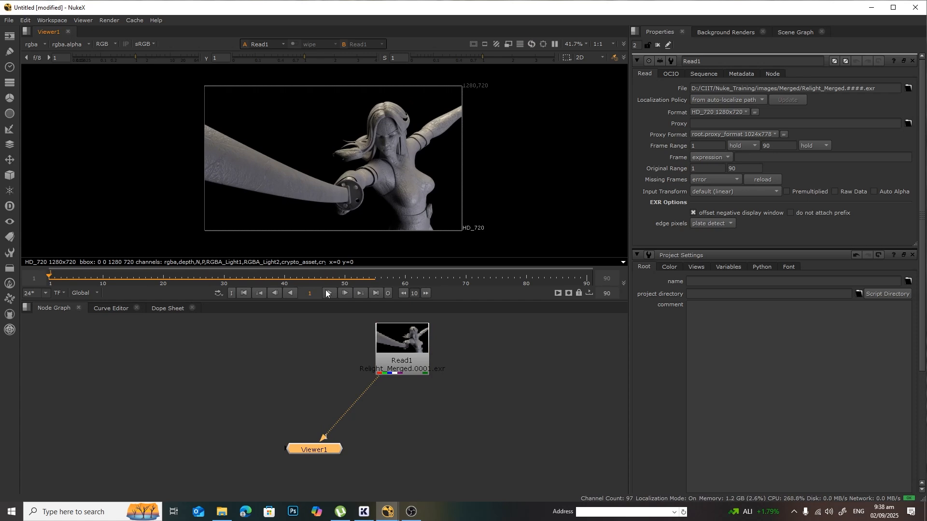
click(326, 290)
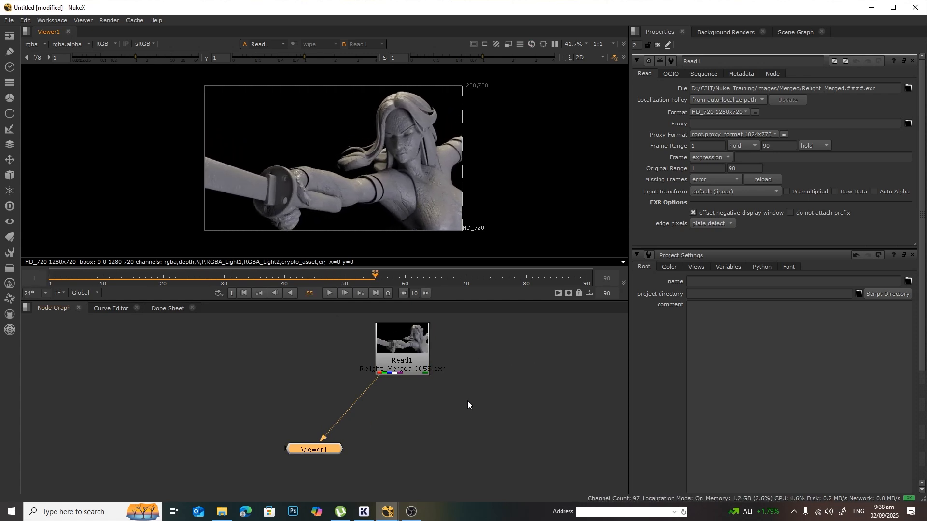
Position Viewer1 below Read1 and insert a new Blur node into the connection between them.
drag(322, 448, 387, 452)
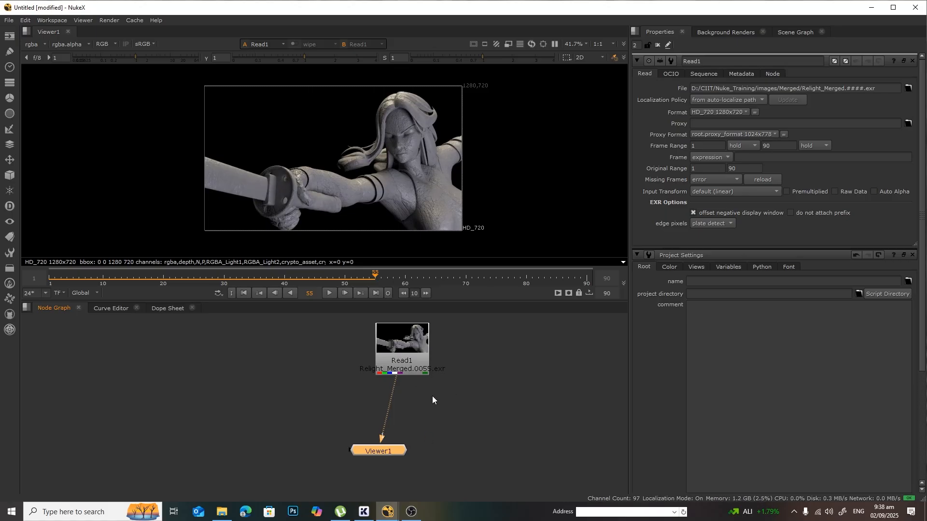
click(10, 86)
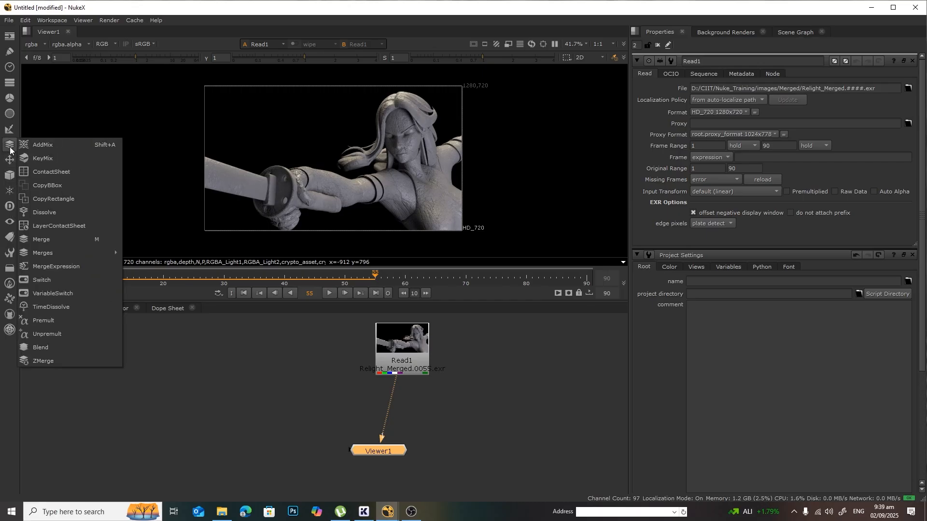
click(288, 389)
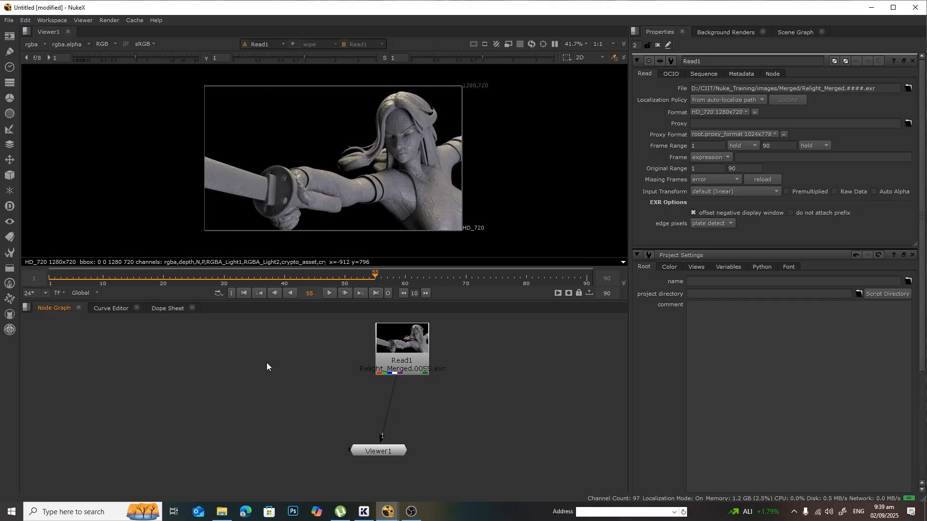
key(b)
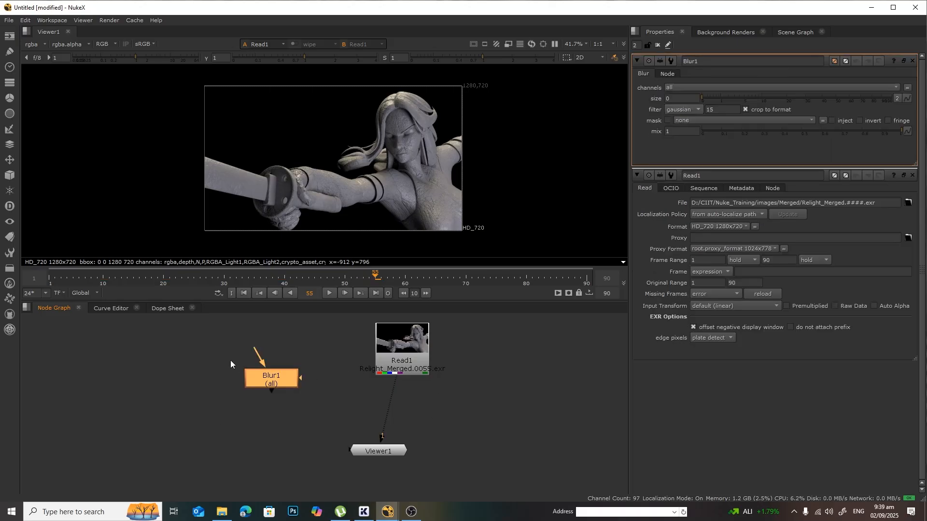
drag(266, 377, 392, 413)
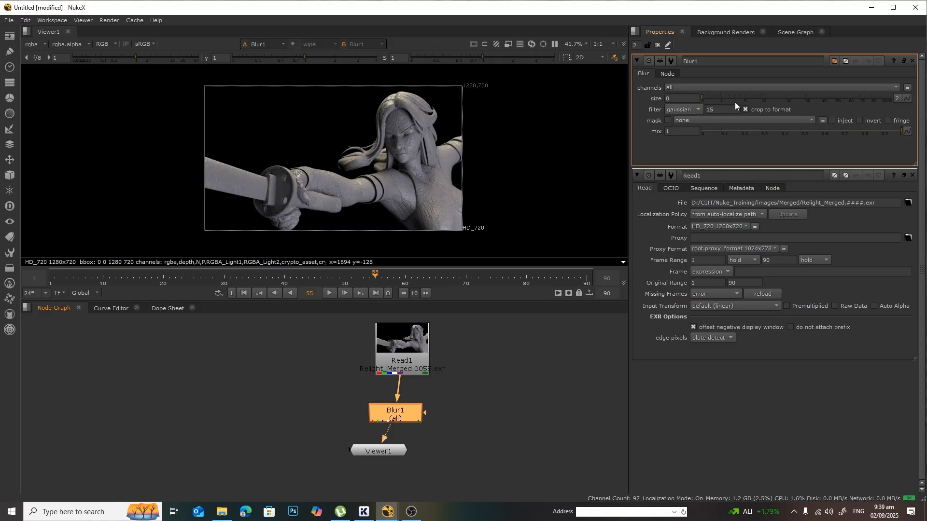
Try a Blur1 size of 38.5, inspect the result closer in the viewer, and reduce the size to 13.4.
drag(702, 97, 819, 104)
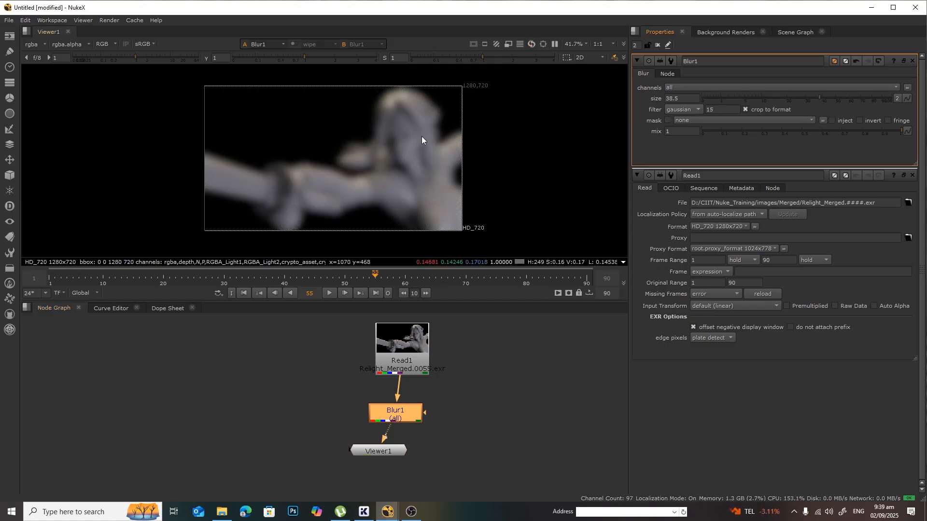
scroll(355, 201, up, 3)
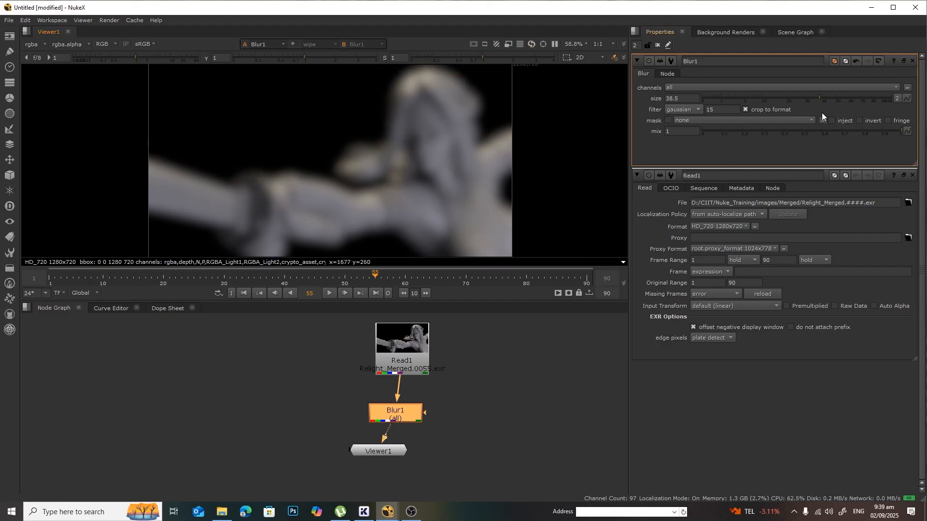
drag(820, 97, 771, 99)
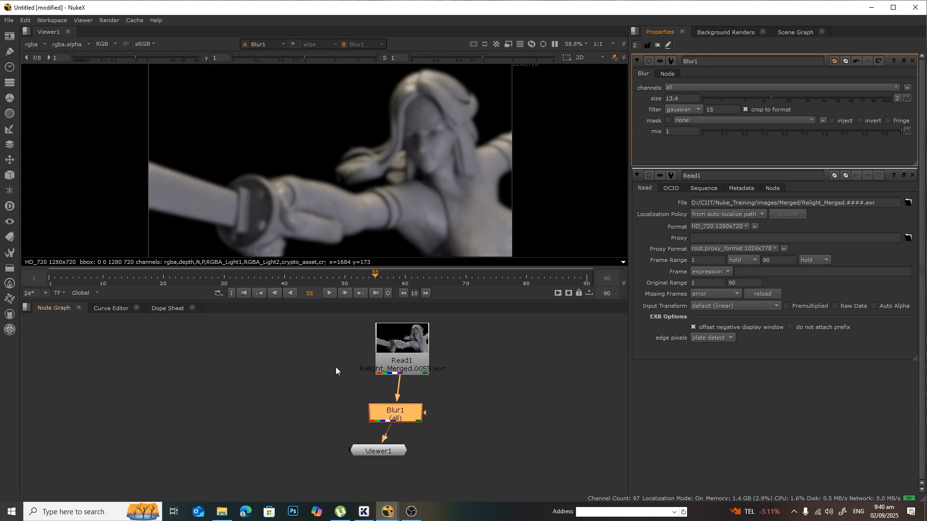
Bring up the properties of Read1 and Blur1 and set the maximum number of open property panels to 10.
double_click(411, 338)
double_click(402, 416)
double_click(636, 45)
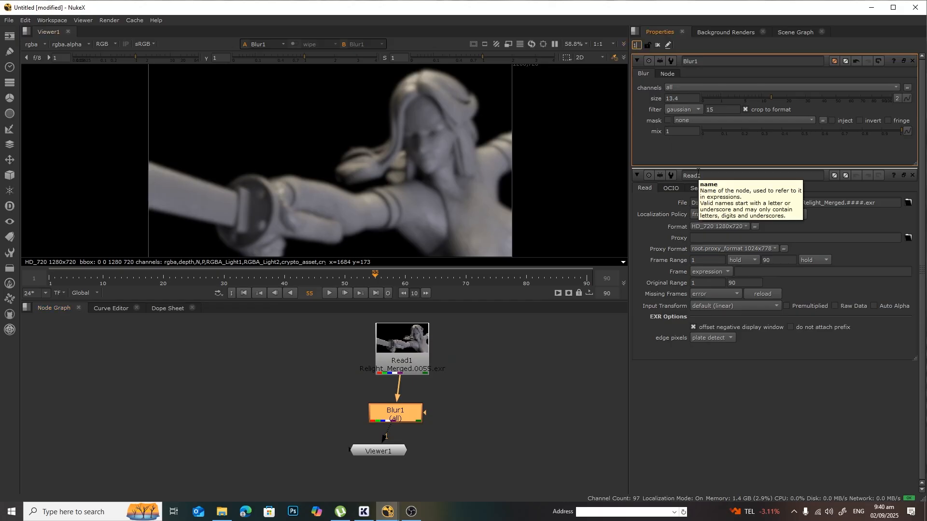
key(Return)
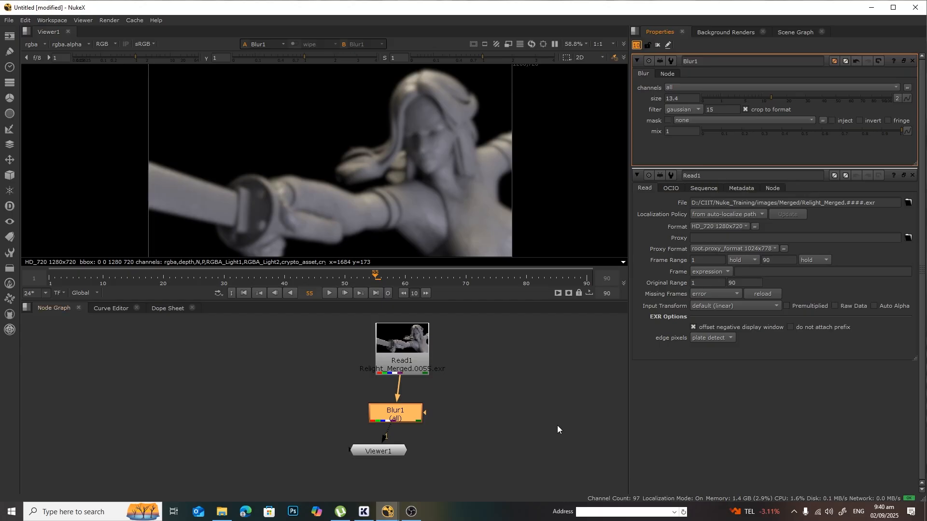
Add a Grade node, move Viewer1 down to make room, and insert the Grade between Blur1 and Viewer1.
click(465, 423)
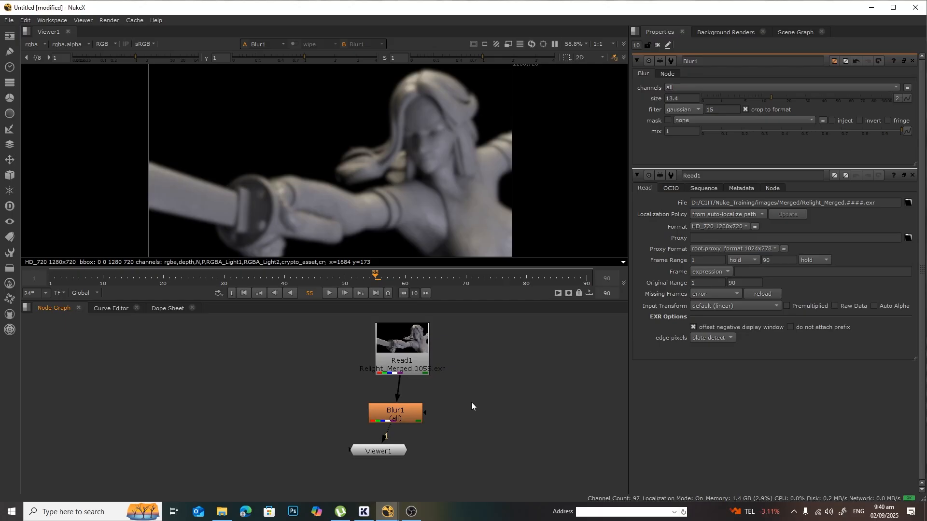
key(g)
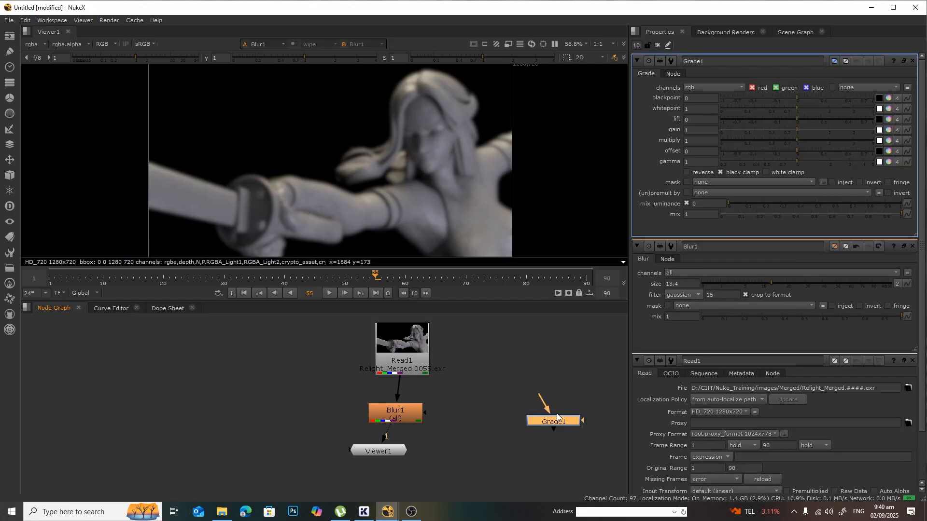
click(383, 453)
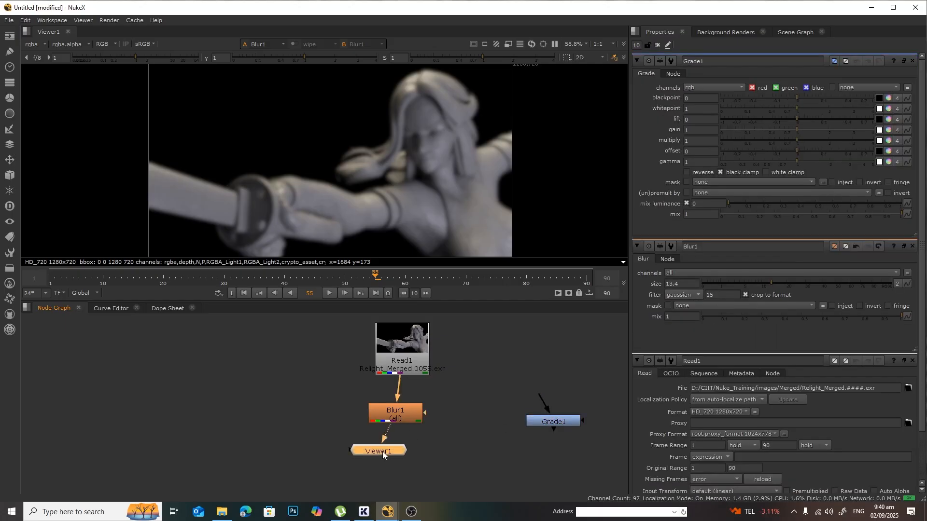
drag(383, 452, 384, 483)
drag(551, 420, 382, 450)
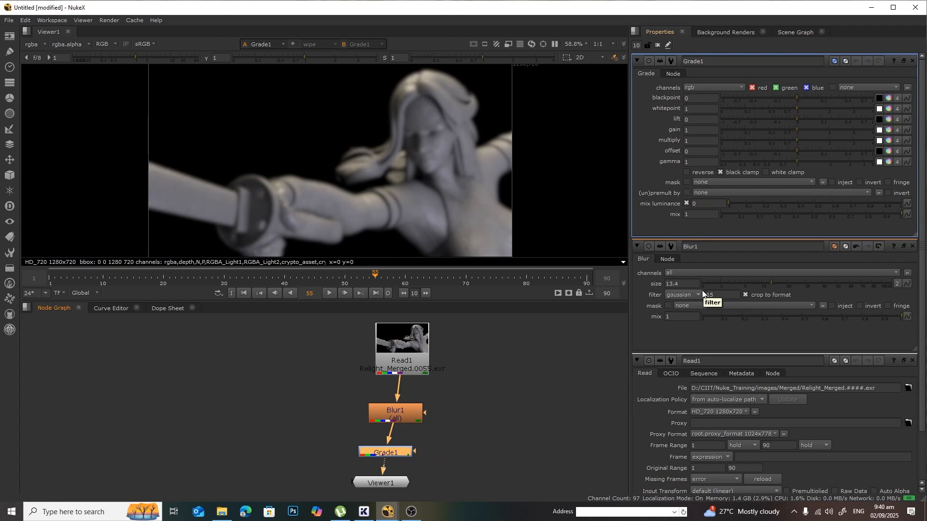
Add a ColorCorrect node and insert it into the connection between Read1 and Blur1, moving Read1 up for space.
click(475, 423)
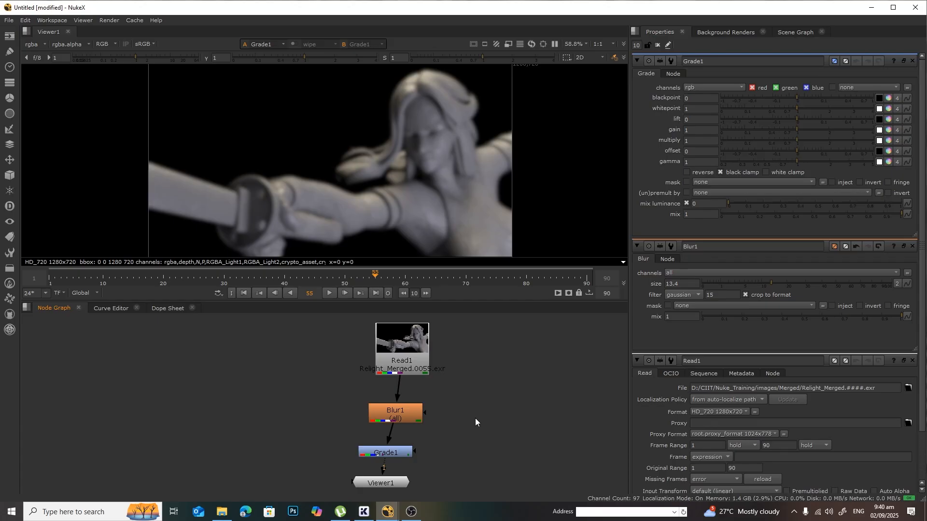
key(c)
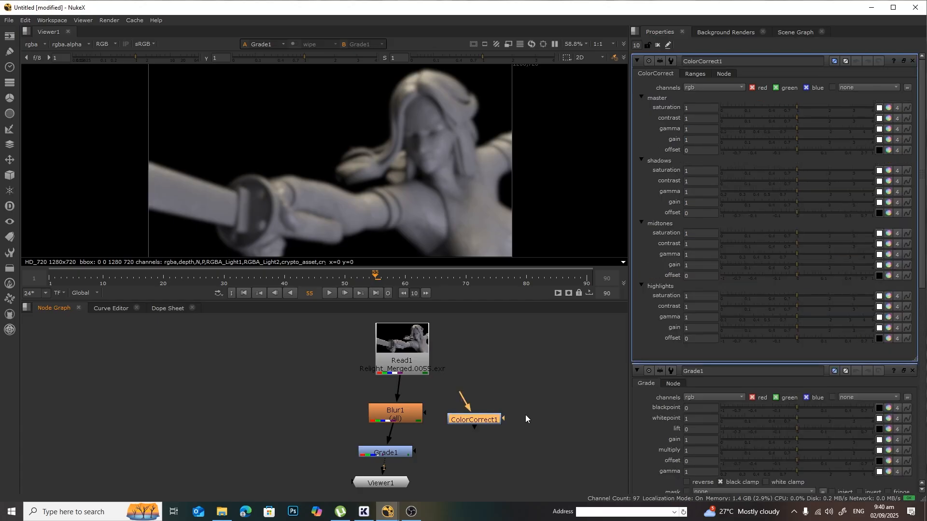
drag(420, 344, 420, 305)
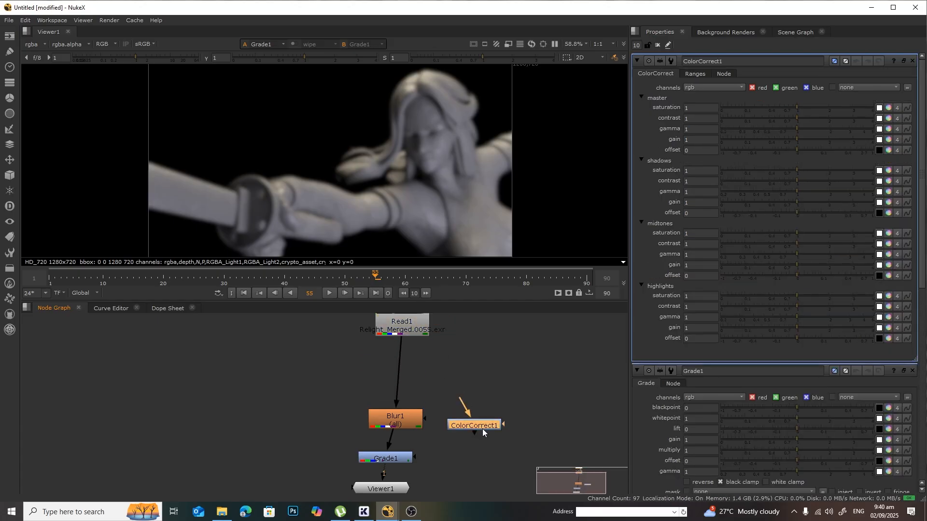
drag(483, 429, 409, 375)
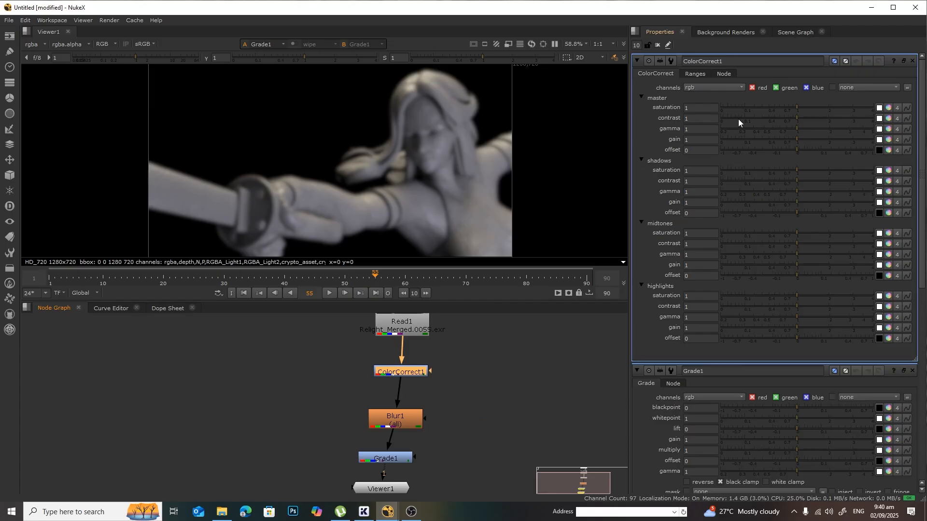
Look through the stacked property panels of ColorCorrect1, Grade1, Blur1 and Read1.
scroll(734, 156, down, 3)
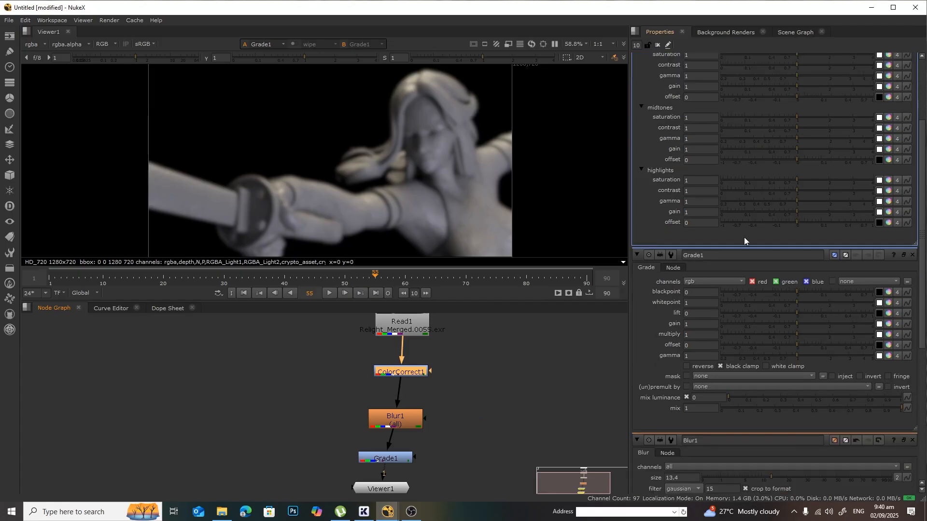
scroll(775, 300, down, 3)
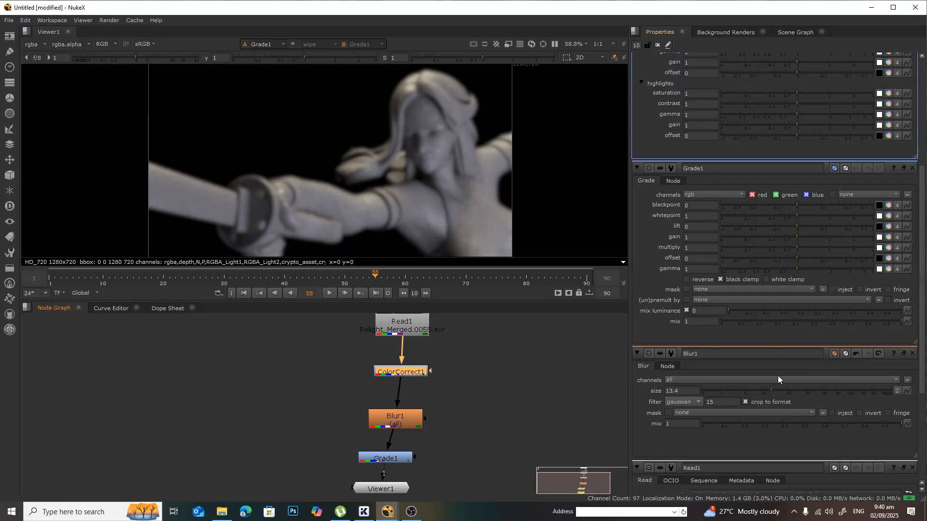
scroll(778, 393, down, 4)
scroll(819, 398, up, 4)
scroll(820, 398, up, 6)
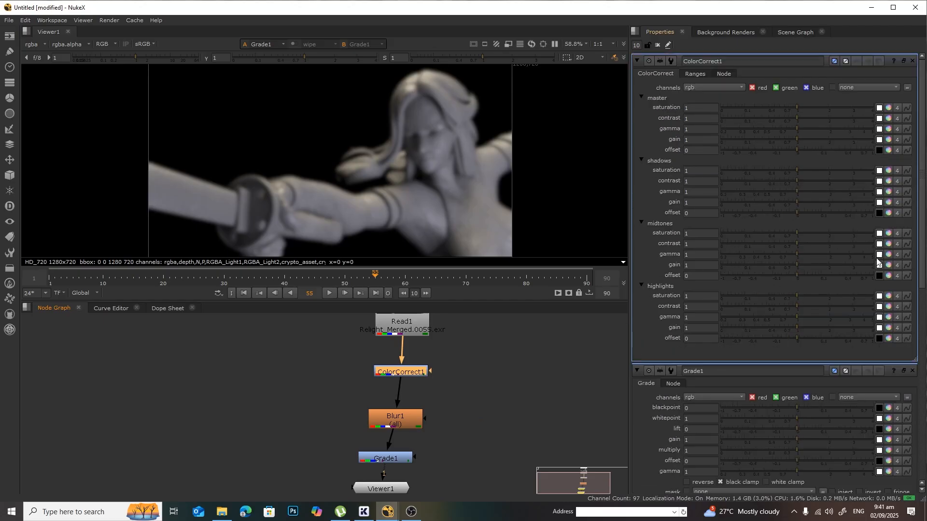
scroll(876, 254, down, 6)
scroll(876, 254, up, 6)
Limit the number of open property panels to 2 and look through the remaining ones.
double_click(636, 46)
text(2)
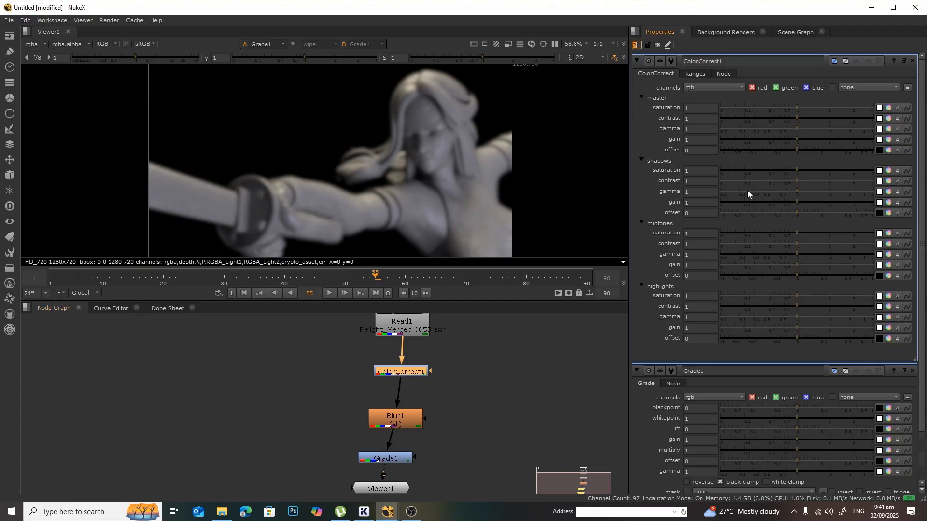
scroll(841, 300, down, 2)
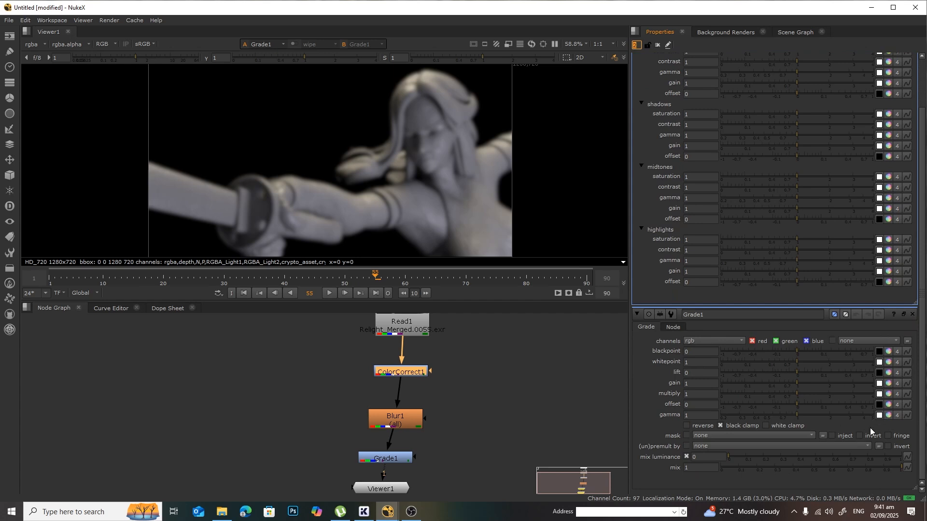
scroll(838, 416, up, 2)
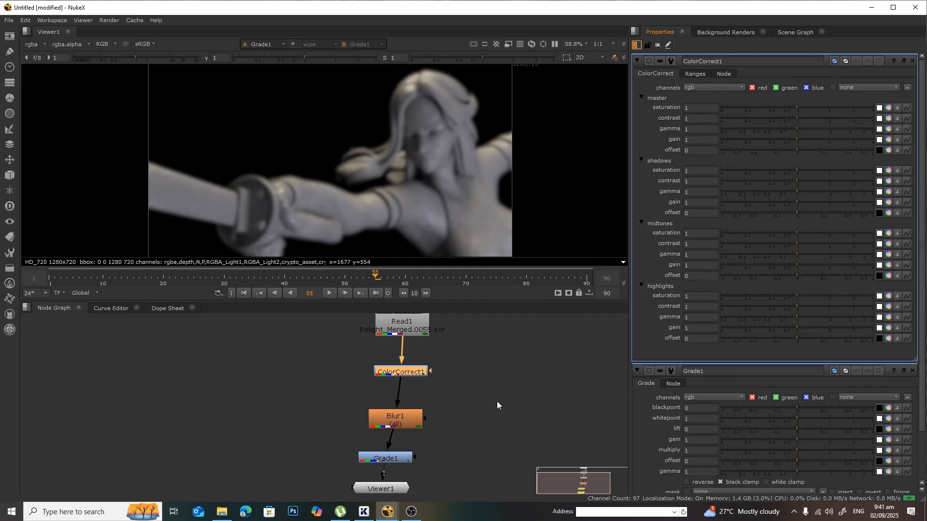
Line up Read1, ColorCorrect1, Blur1 and Grade1 in a vertical column to the left of Viewer1 in the Node Graph.
middle_drag(535, 404, 507, 403)
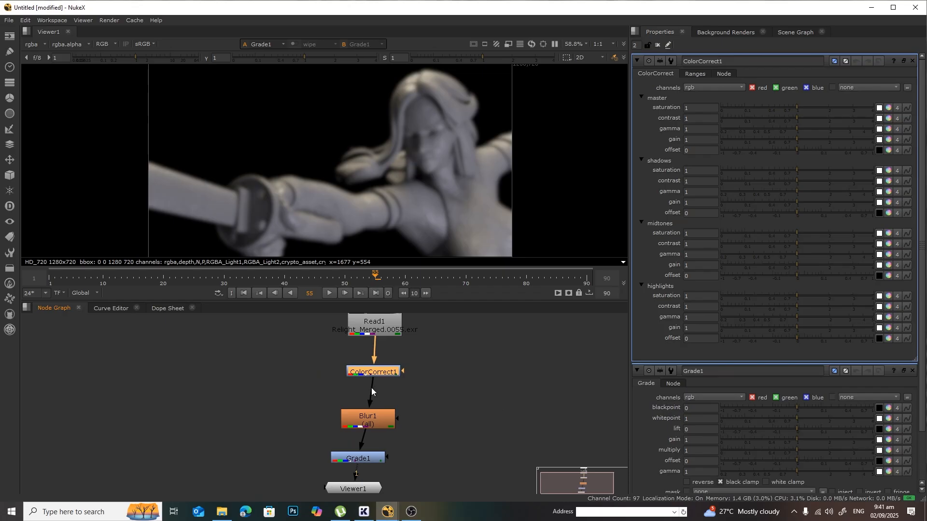
drag(380, 330, 297, 338)
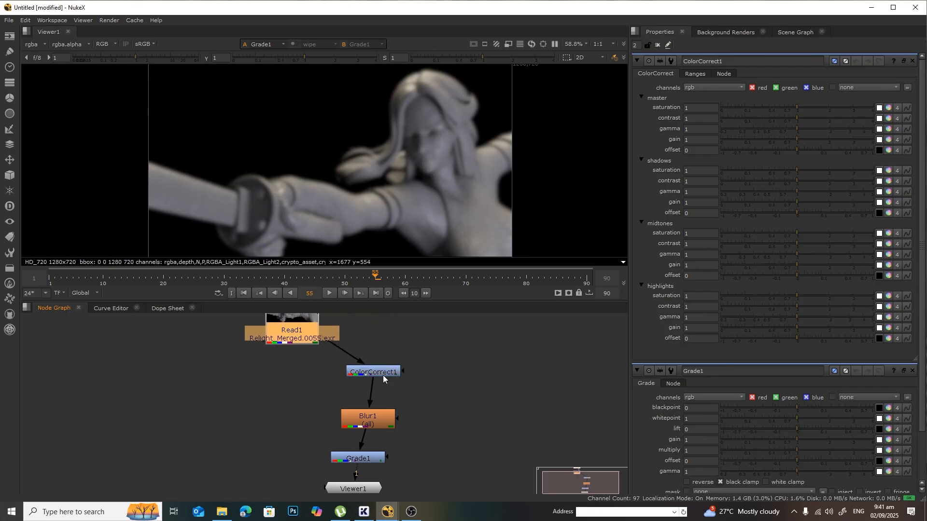
drag(383, 379, 302, 386)
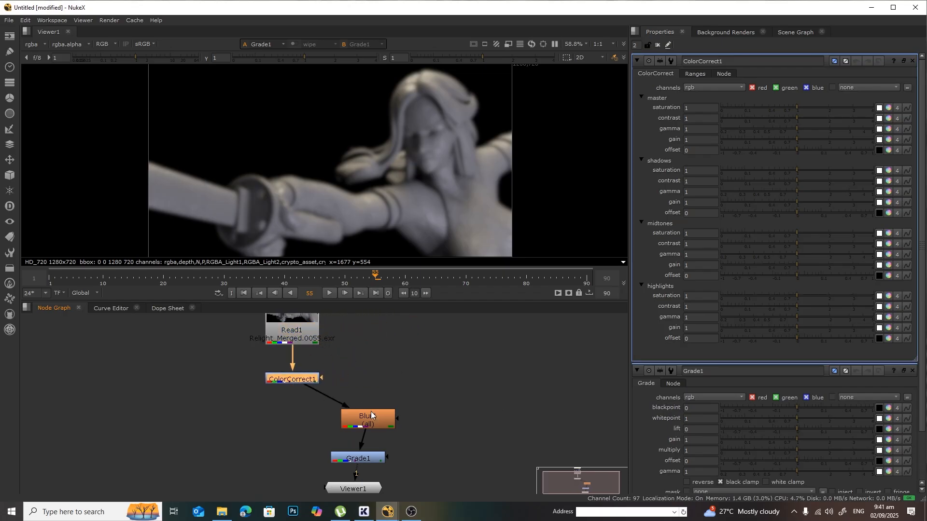
drag(371, 414, 295, 408)
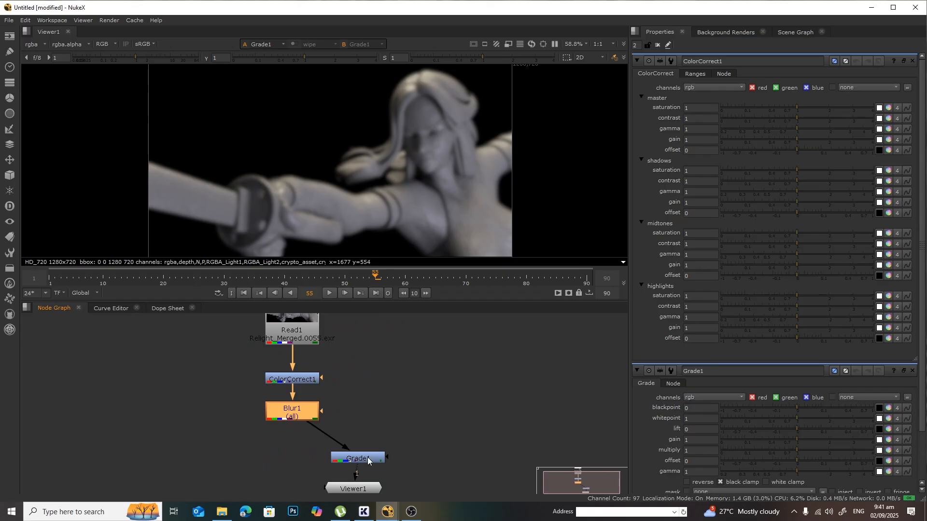
drag(367, 460, 297, 452)
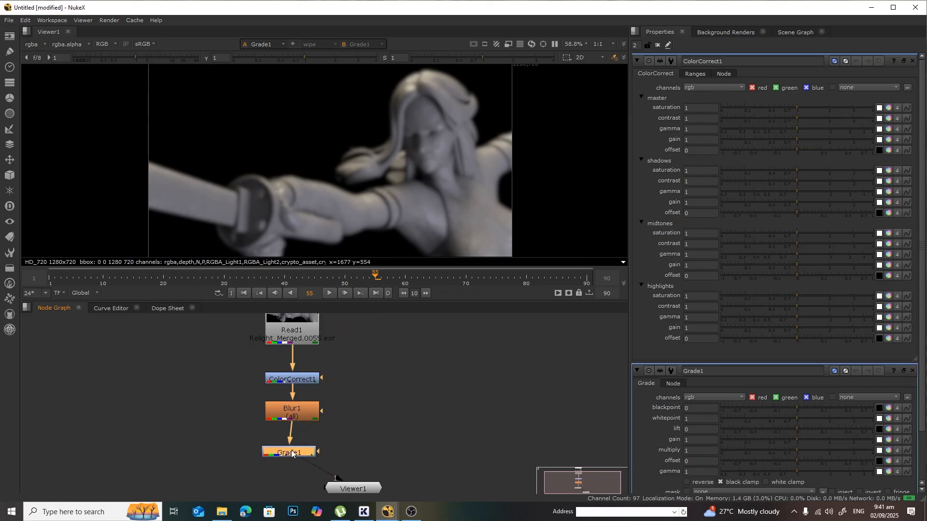
Open Grade1's properties and raise its gain to 1.92.
double_click(292, 452)
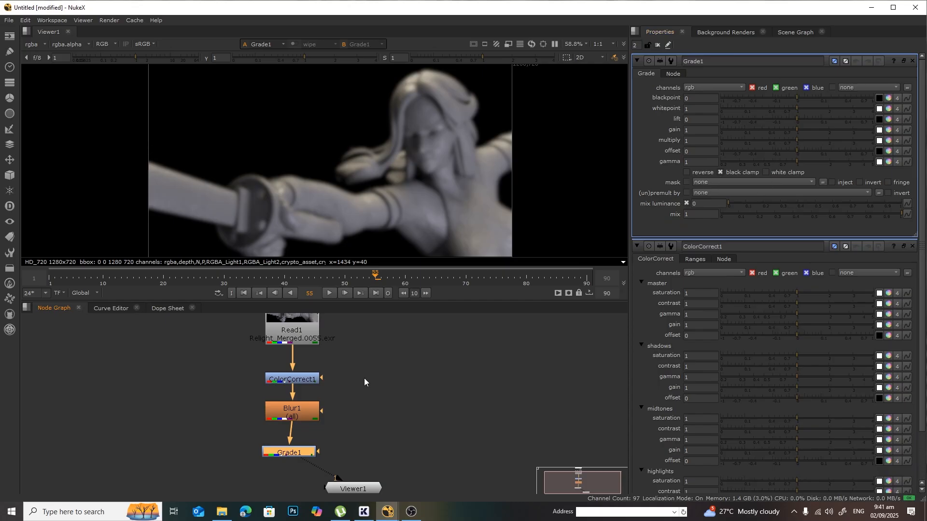
scroll(364, 381, up, 2)
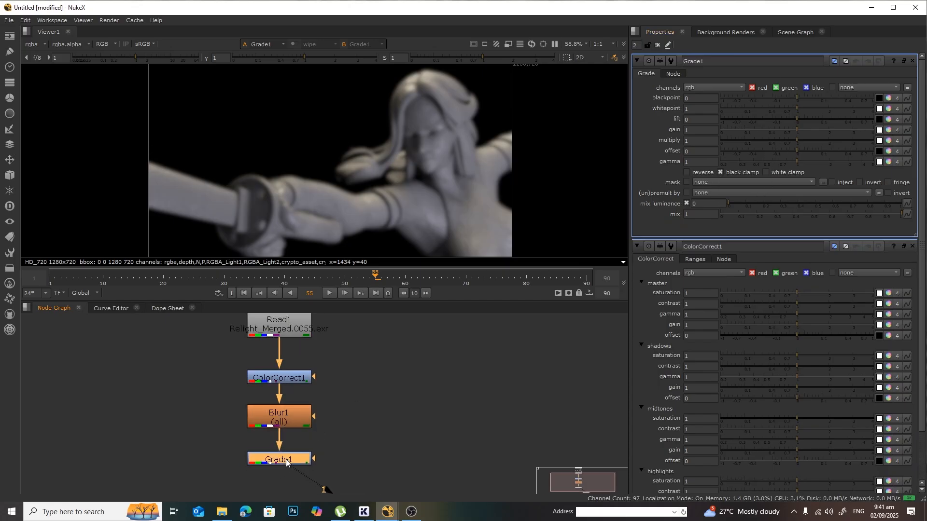
click(292, 340)
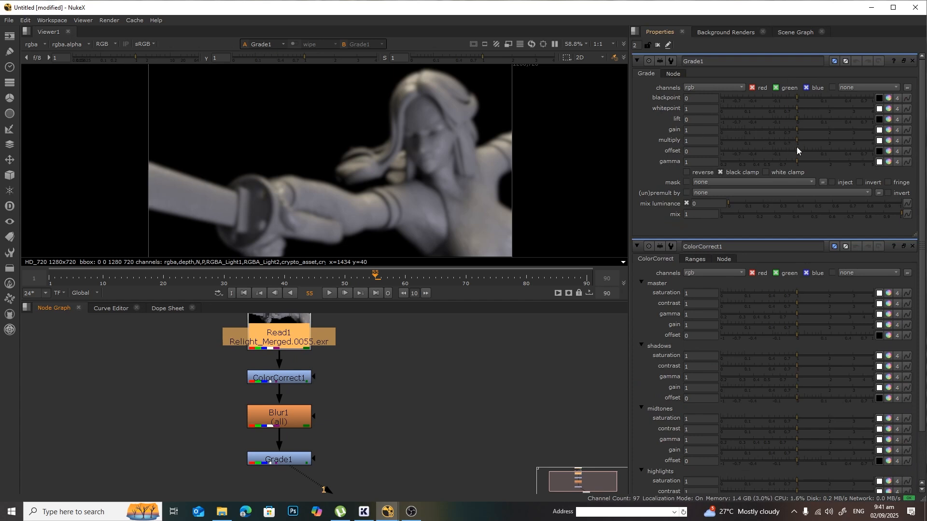
drag(797, 129, 825, 133)
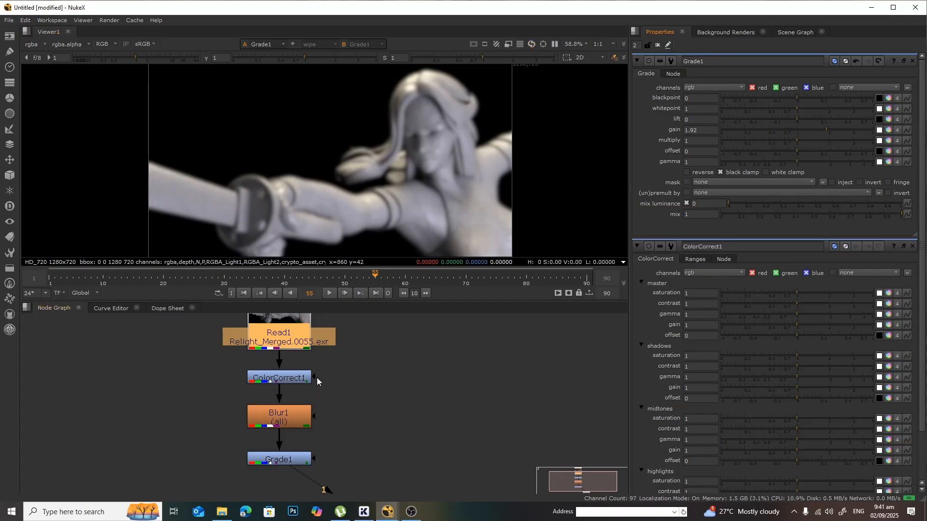
Open ColorCorrect1's properties and raise the master saturation to 3.45.
double_click(288, 377)
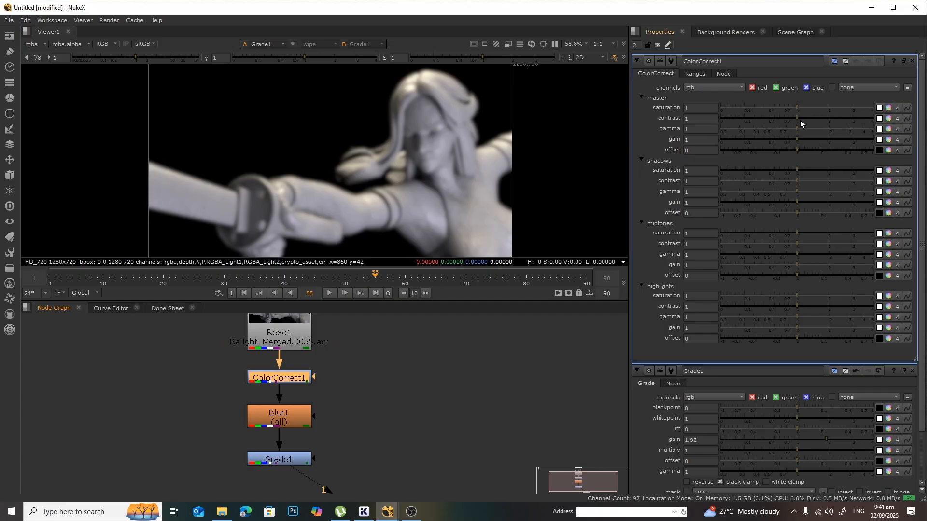
drag(797, 107, 859, 119)
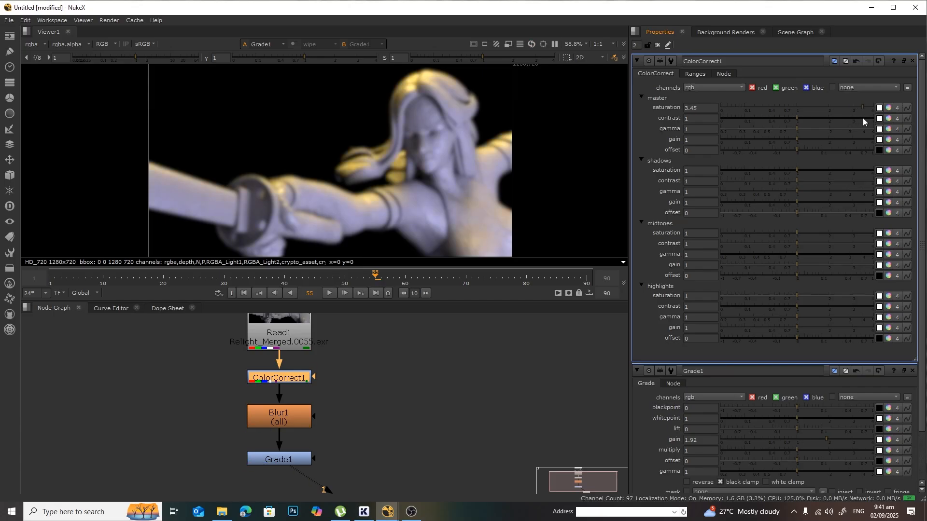
Disable ColorCorrect1 and enable it again to compare the image with and without the colour correction.
scroll(430, 153, down, 1)
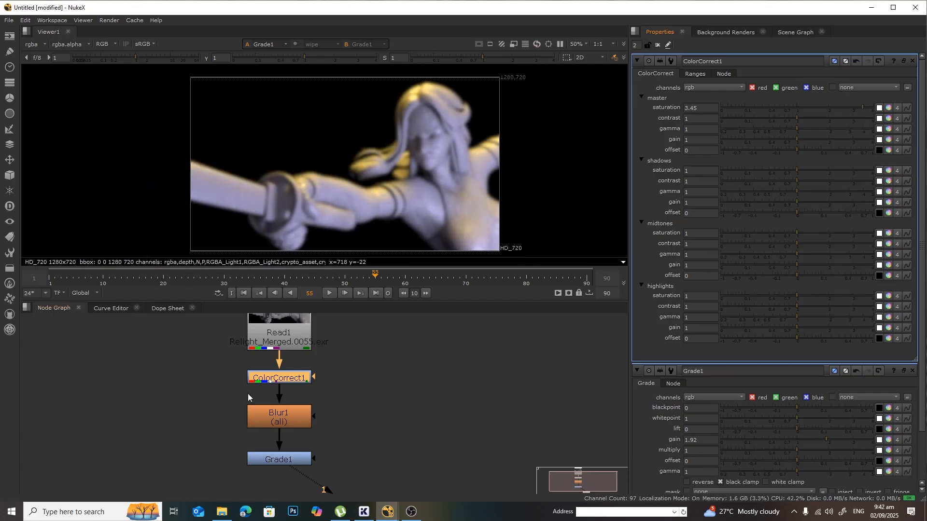
middle_drag(368, 394, 444, 415)
scroll(444, 415, down, 1)
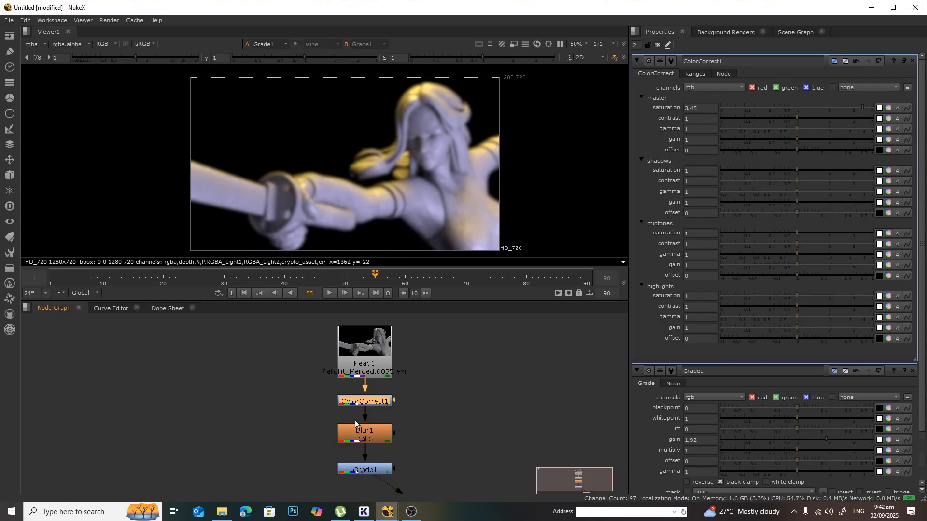
click(393, 411)
click(375, 400)
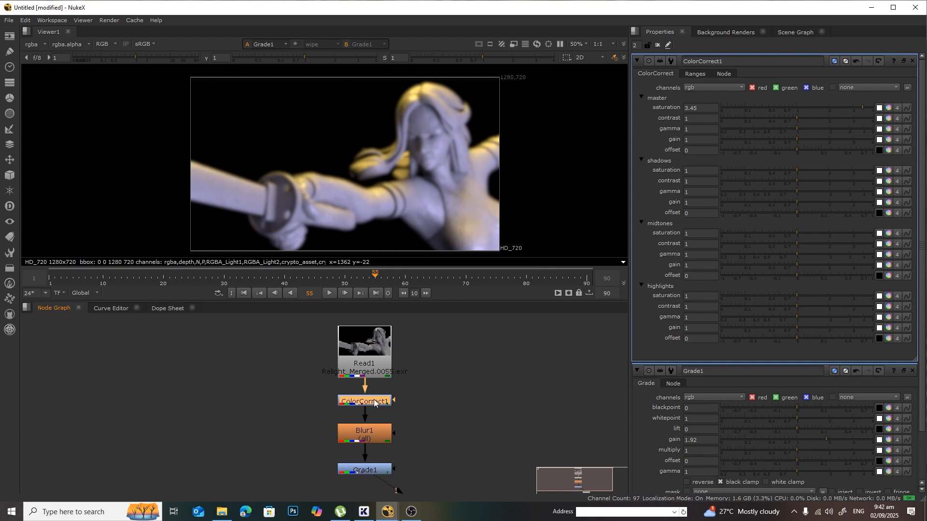
key(d)
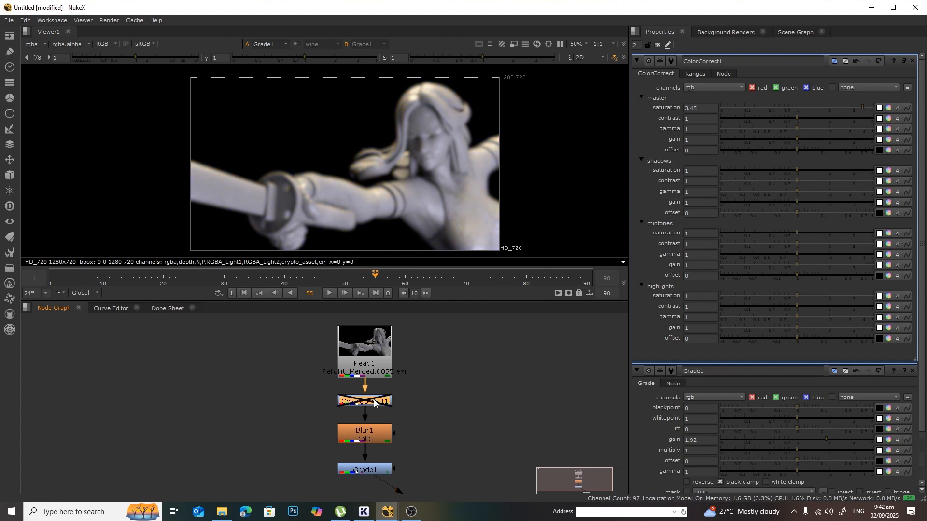
key(d)
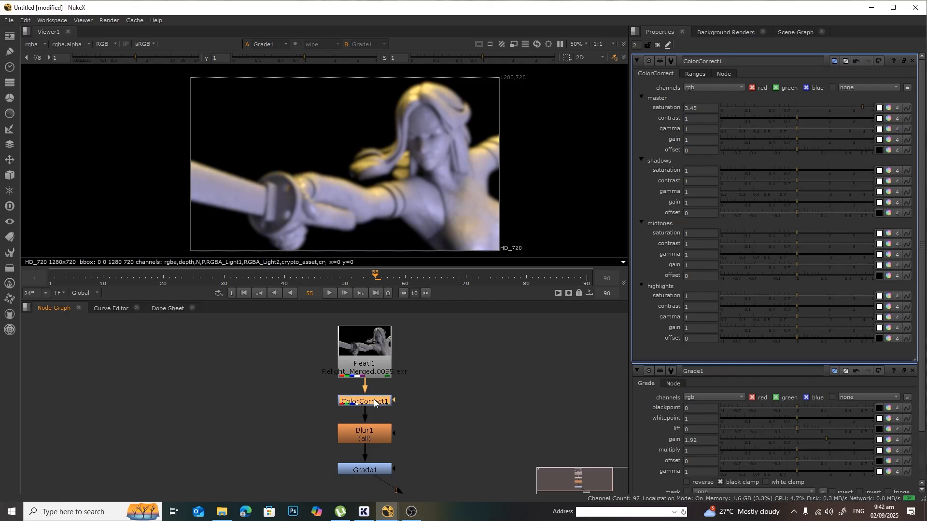
Toggle Blur1 off and on to compare the result, leaving the node disabled.
middle_drag(497, 422, 484, 391)
click(349, 404)
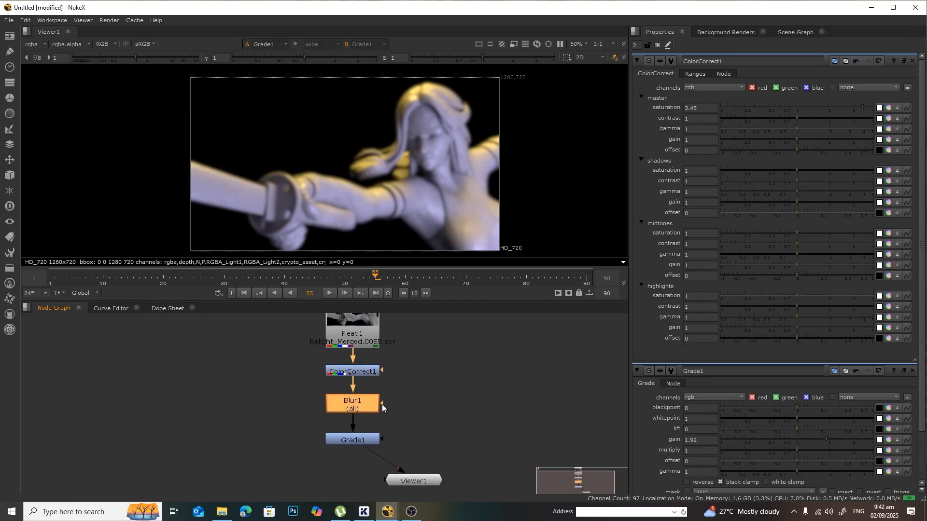
key(d)
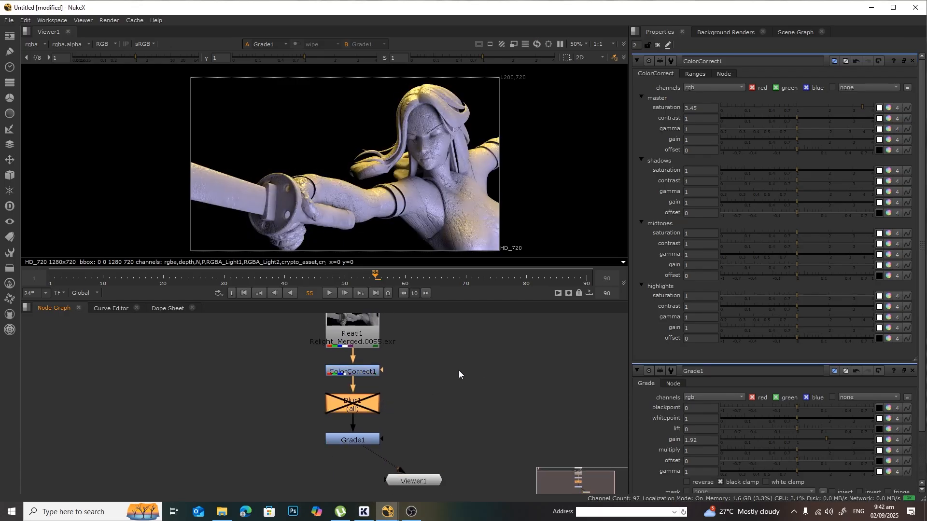
key(d)
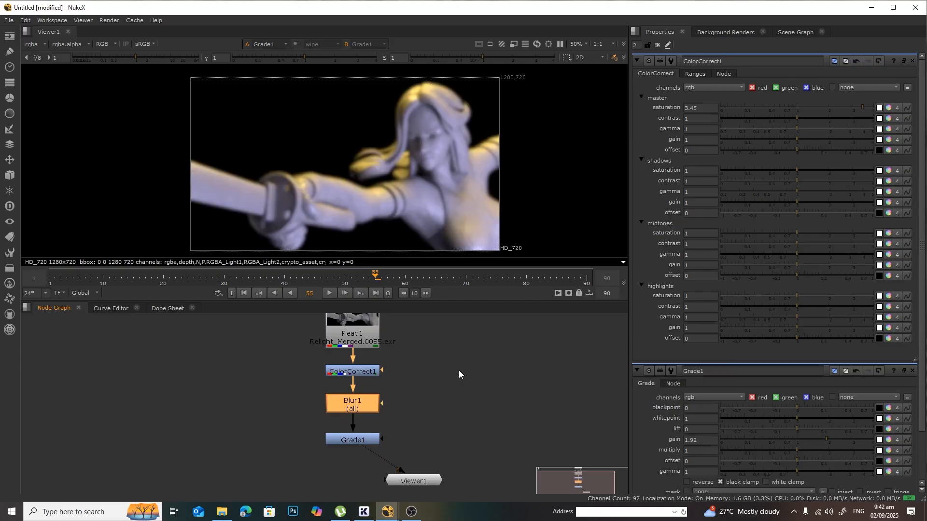
key(d)
Spread Read1, ColorCorrect1, Blur1, Grade1 and Viewer1 further apart vertically in the Node Graph.
middle_drag(484, 372, 506, 430)
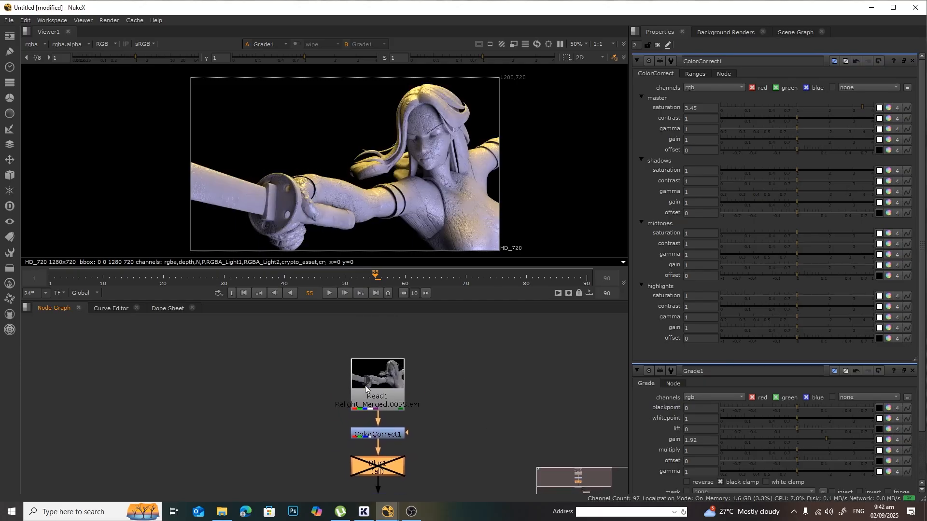
drag(366, 385, 367, 333)
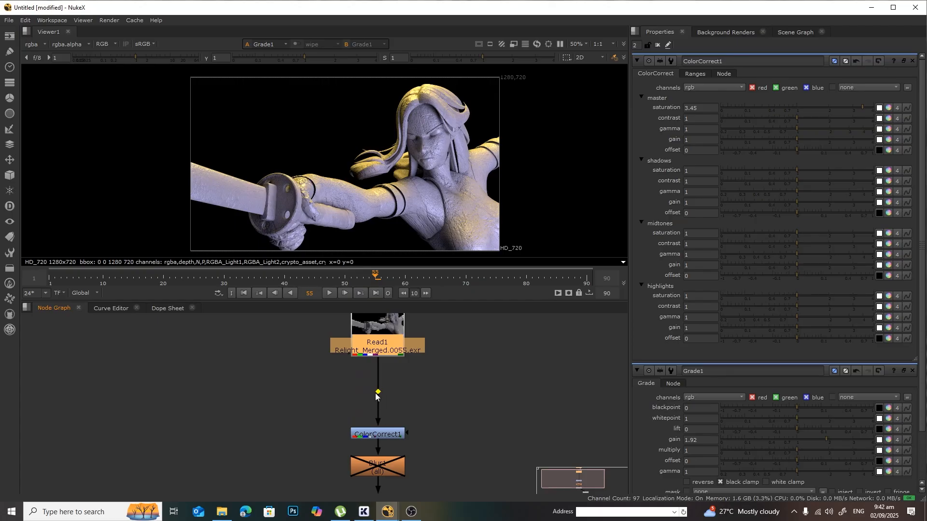
drag(386, 433, 387, 414)
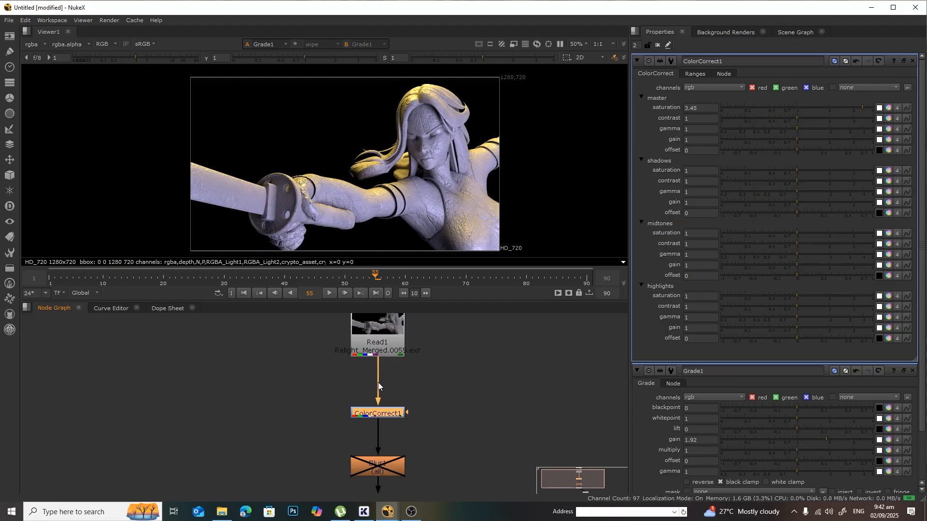
key(ctrl)
scroll(452, 443, down, 1)
middle_drag(453, 447, 442, 356)
drag(424, 432, 433, 480)
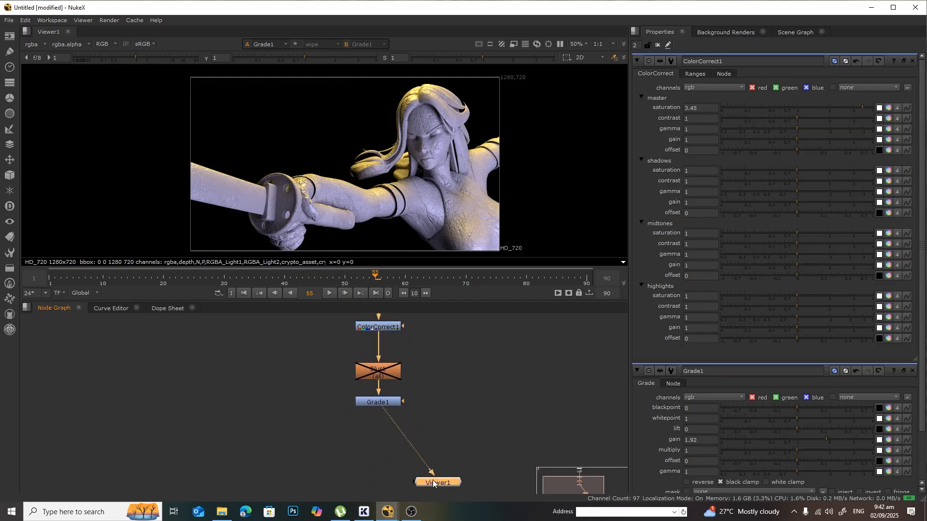
drag(380, 404, 379, 446)
drag(378, 373, 378, 391)
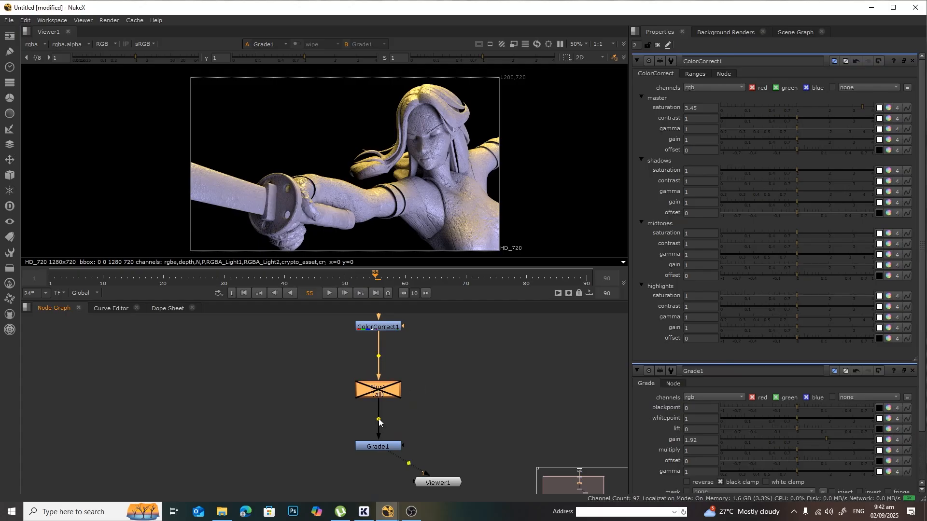
Insert a Dot on the connection between Read1 and ColorCorrect1 and position it directly below Read1.
middle_drag(433, 356, 437, 453)
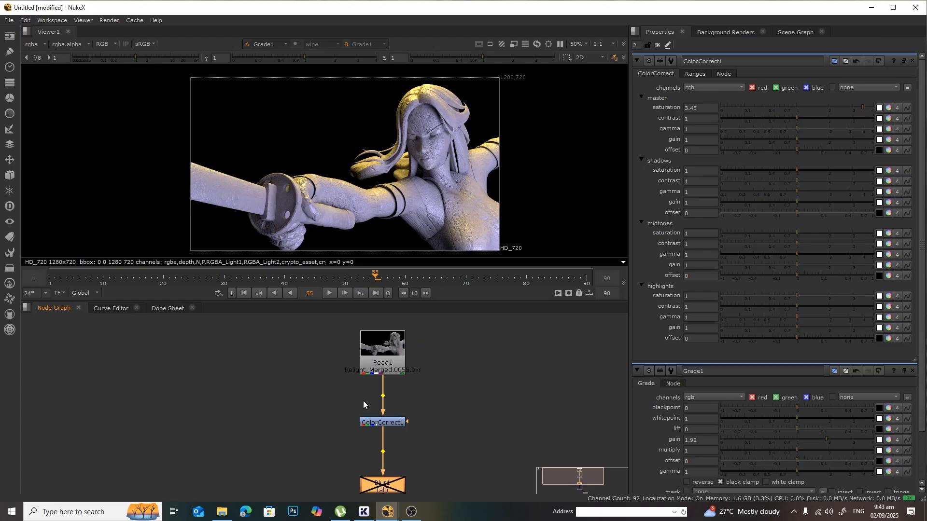
ctrl+click(383, 396)
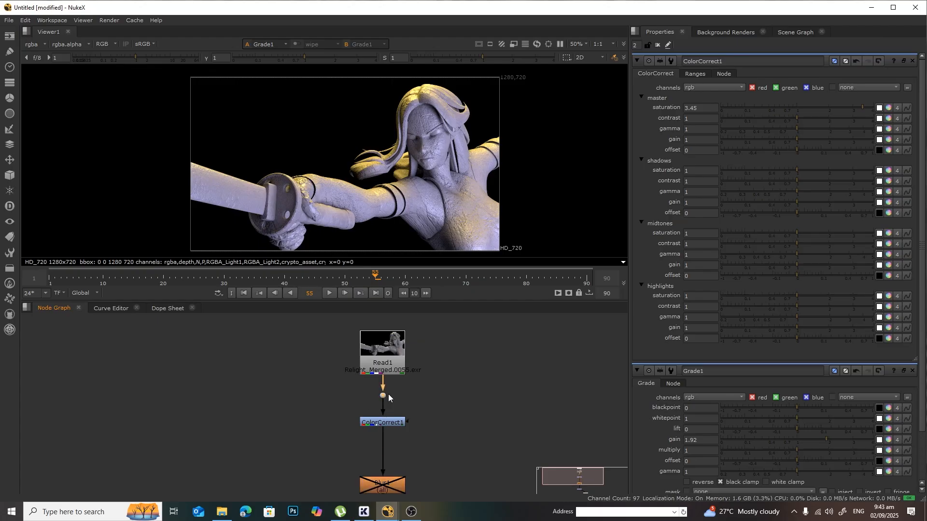
scroll(385, 398, up, 3)
drag(376, 396, 486, 397)
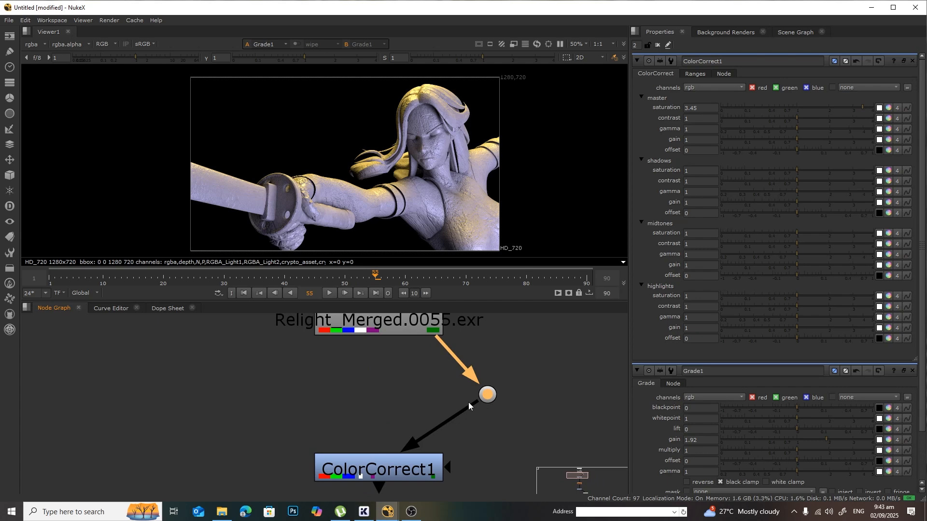
scroll(495, 412, down, 2)
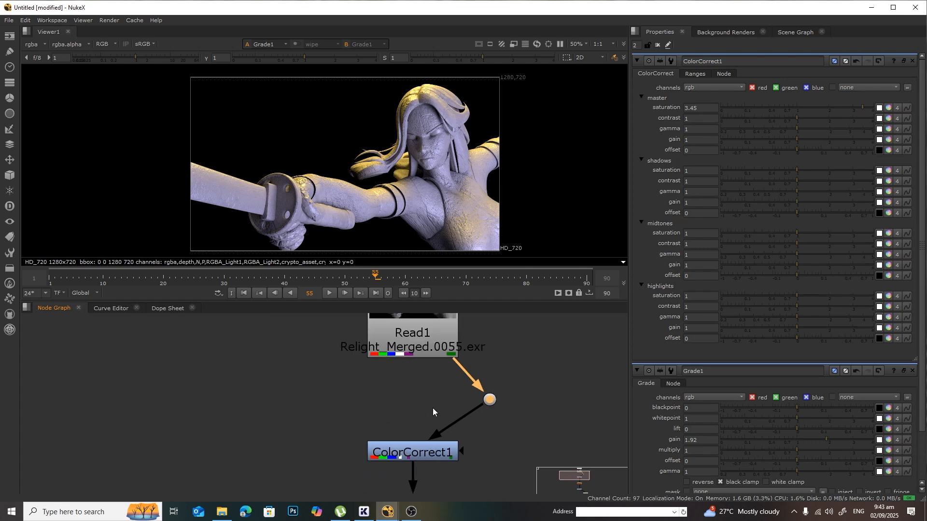
drag(488, 404, 409, 406)
Move ColorCorrect1, Blur1, Grade1 and Viewer1 into a vertical column to the left of the Dot, with ColorCorrect1 level with it.
drag(385, 449, 206, 399)
scroll(418, 438, down, 2)
middle_drag(418, 438, 431, 381)
drag(422, 474, 300, 382)
middle_drag(431, 452, 424, 379)
scroll(424, 379, down, 2)
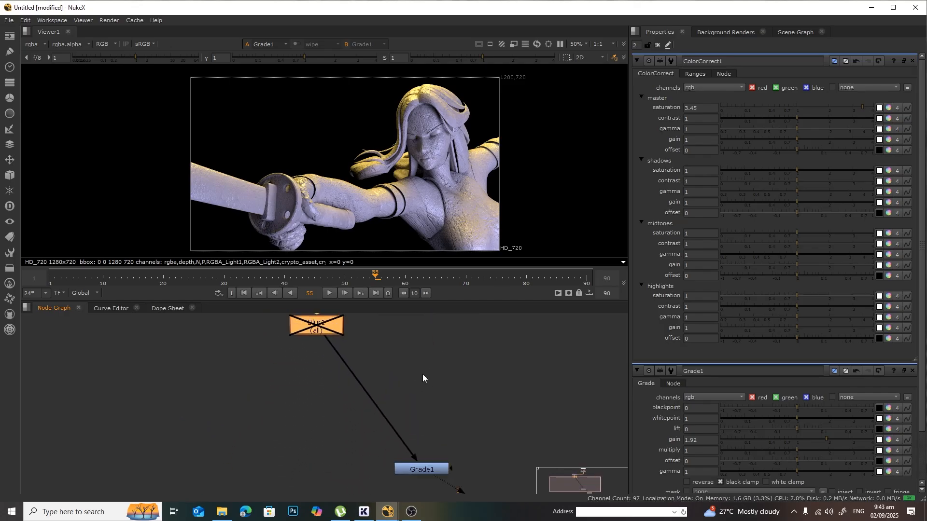
drag(425, 461, 336, 363)
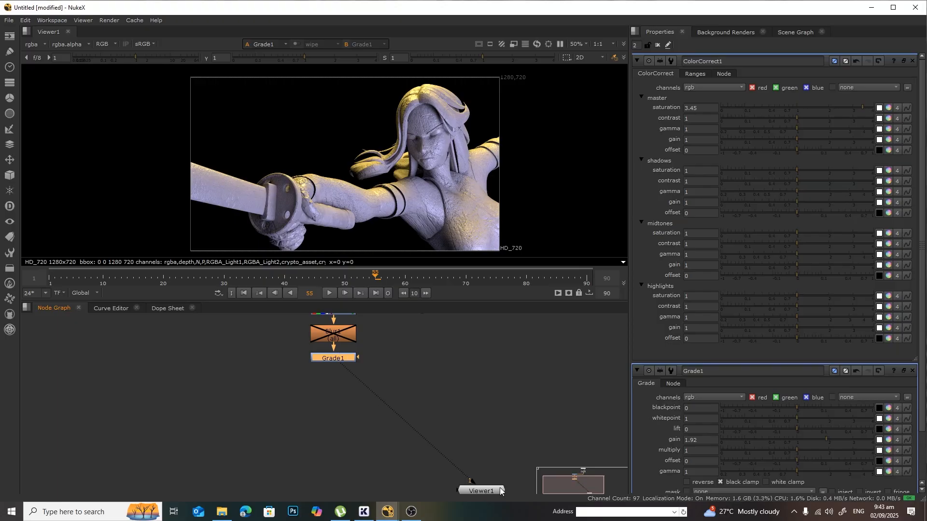
drag(498, 489, 349, 418)
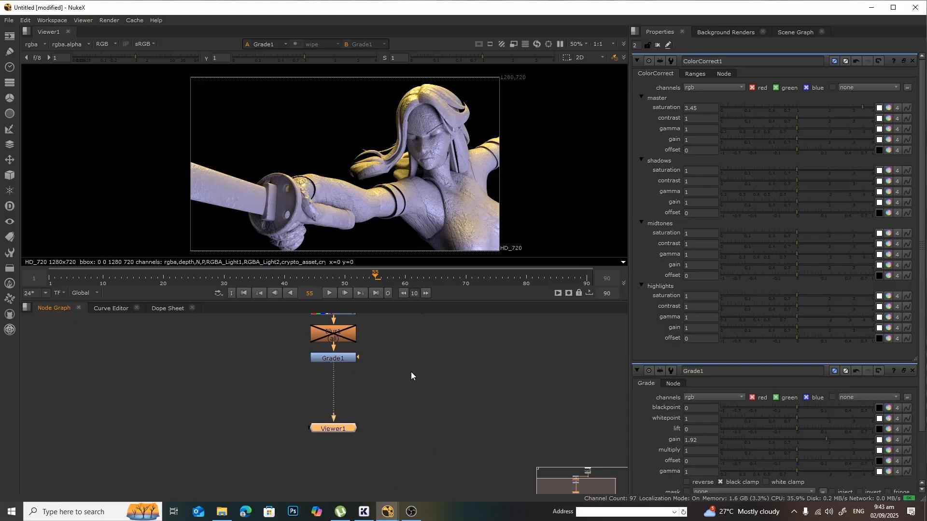
middle_drag(411, 371, 374, 451)
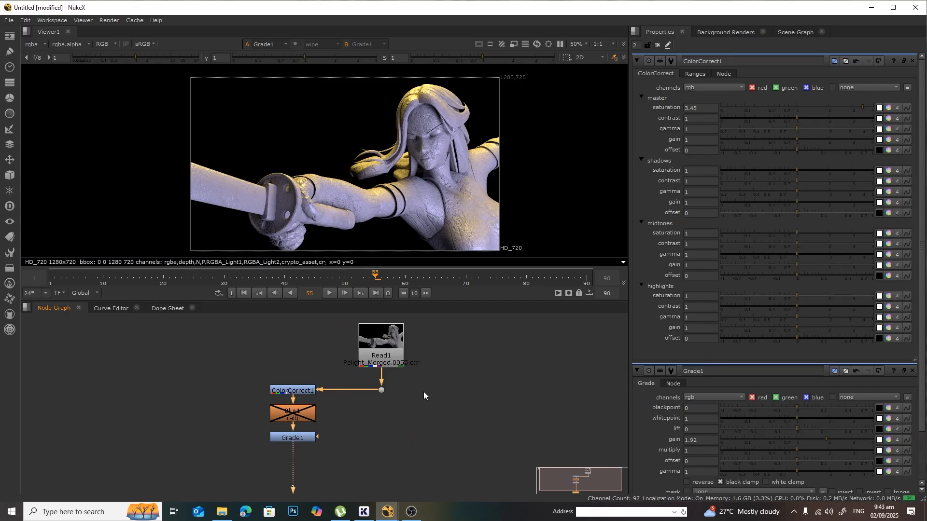
Open Read1's properties to examine its file path, format and frame range.
scroll(399, 413, up, 2)
middle_drag(399, 376, 419, 407)
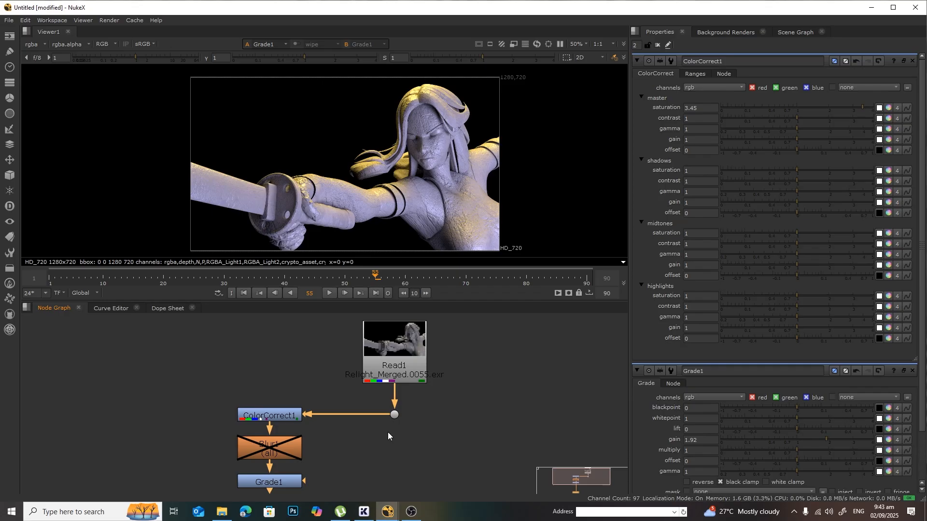
click(394, 352)
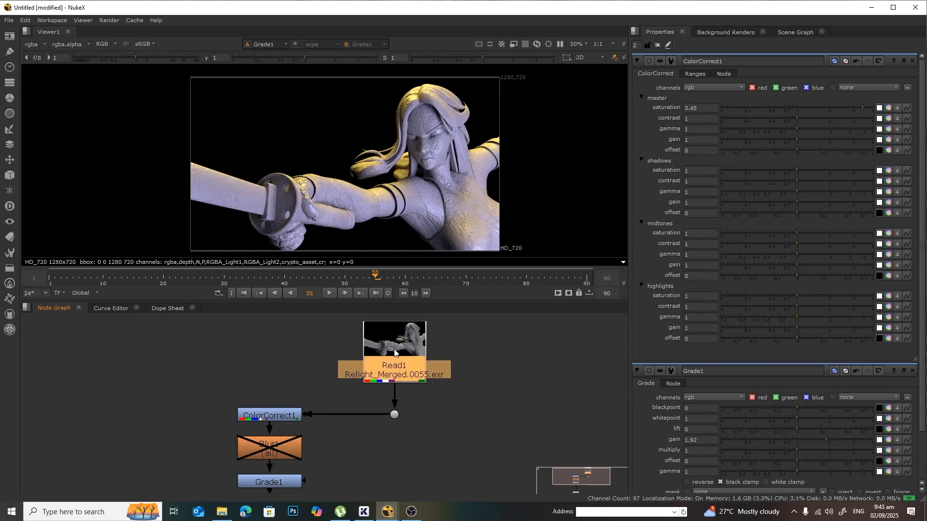
double_click(395, 353)
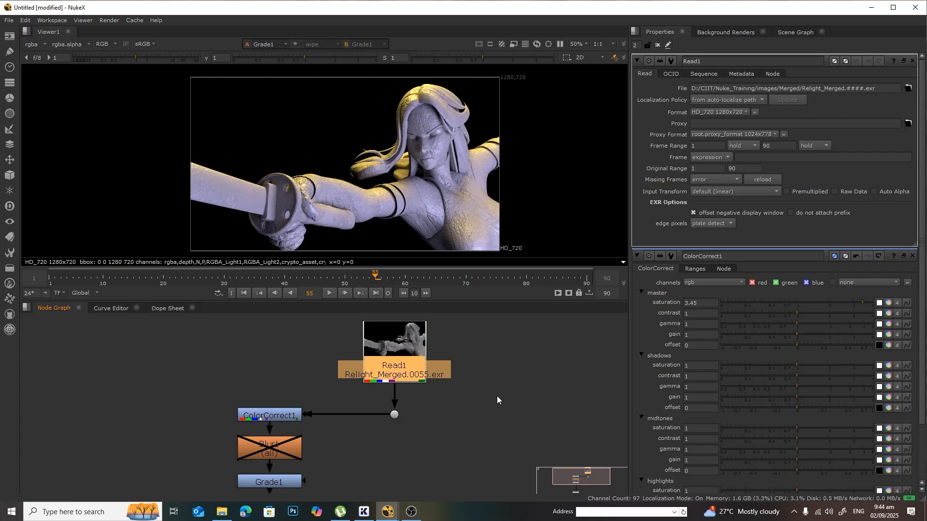
Re-enable the Blur1 node.
scroll(505, 387, down, 1)
middle_drag(491, 445, 421, 407)
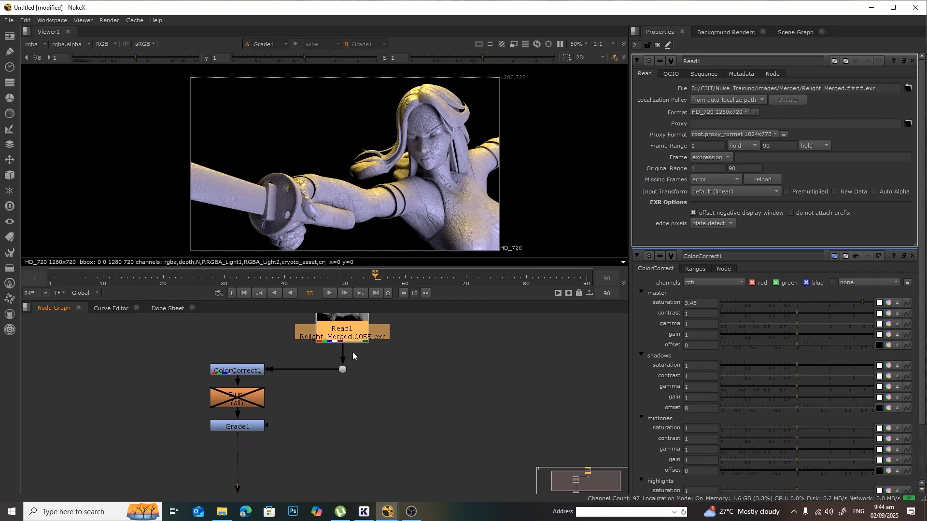
click(244, 398)
key(d)
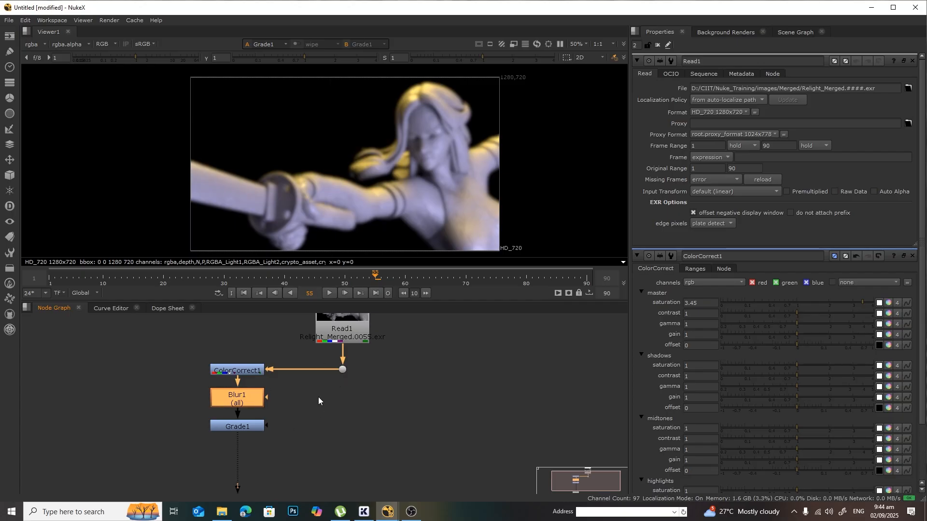
Duplicate the ColorCorrect1, Blur1 and Grade1 chain as a second set of nodes to the right of the Dot.
drag(178, 348, 281, 456)
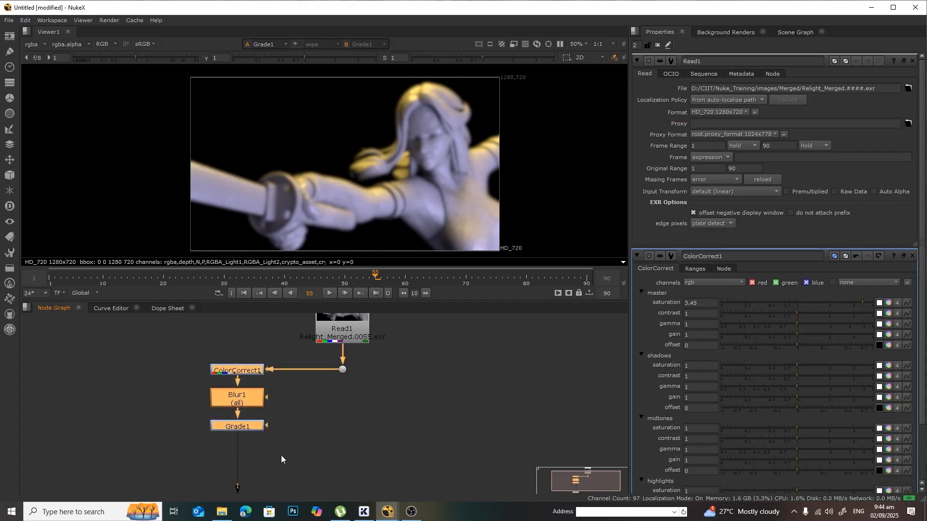
key(ctrl+c)
key(ctrl+v)
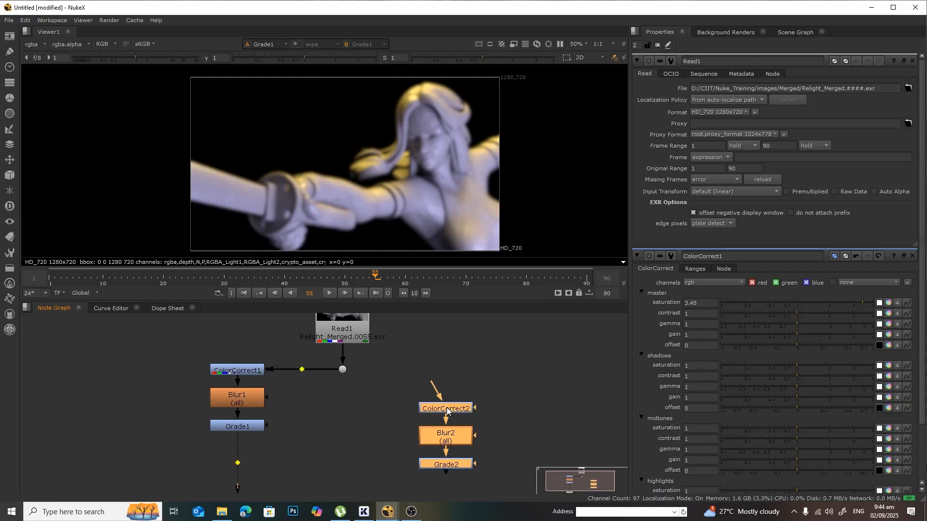
click(456, 384)
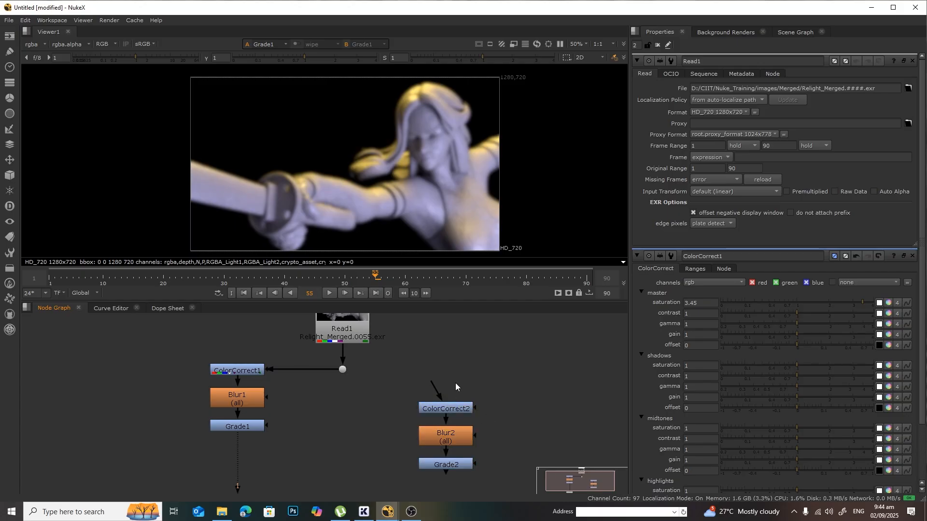
Connect ColorCorrect2's input to the Dot and align ColorCorrect2, Blur2 and Grade2 in a column as a right-hand branch.
drag(435, 386, 342, 370)
drag(433, 410, 441, 372)
drag(446, 437, 445, 408)
drag(451, 459, 451, 441)
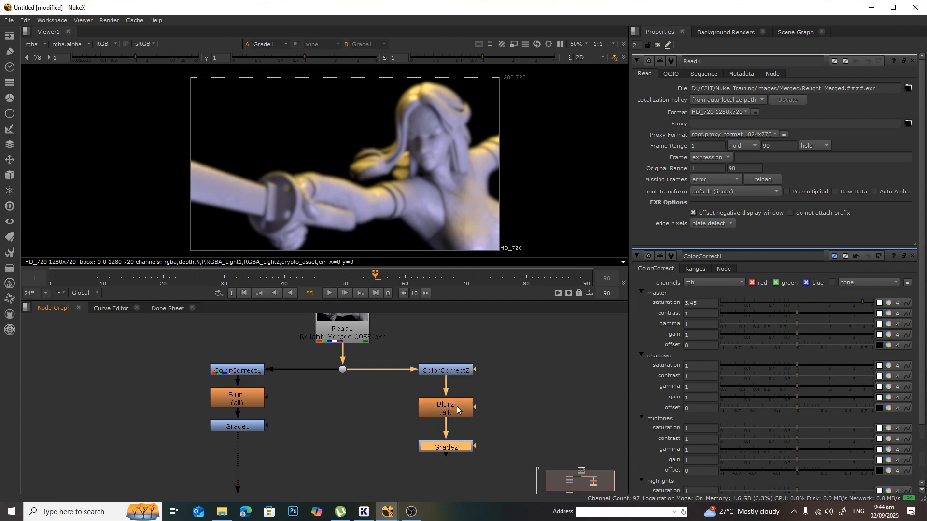
middle_click(529, 399)
click(524, 396)
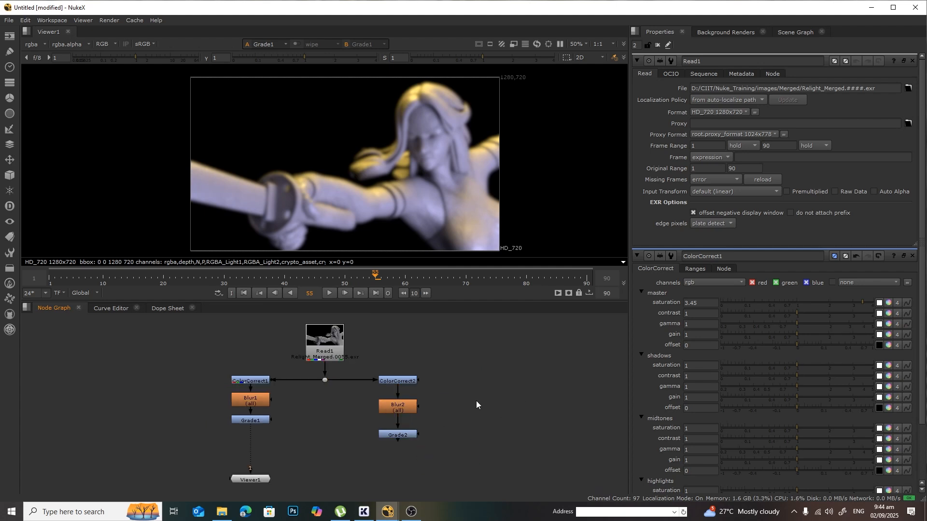
Add an unconnected Defocus node to the Node Graph.
scroll(476, 407, up, 1)
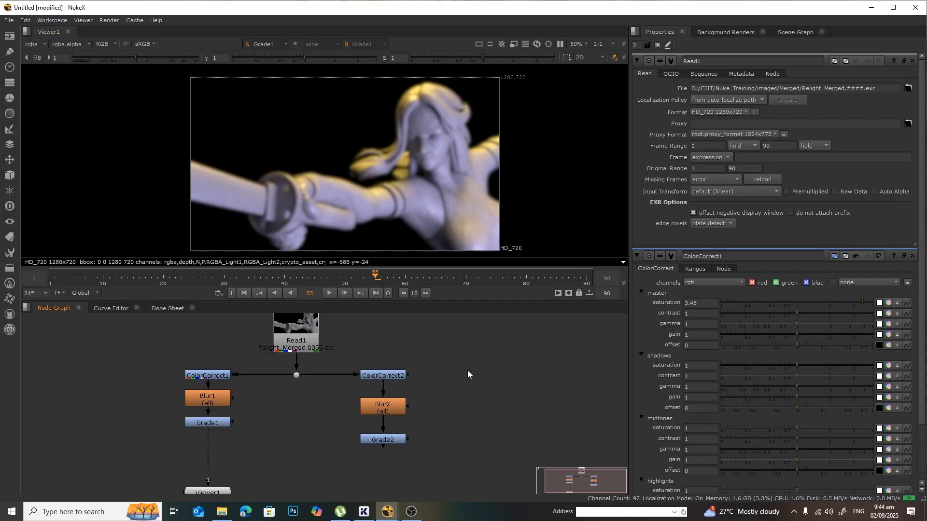
key(Tab)
text(def)
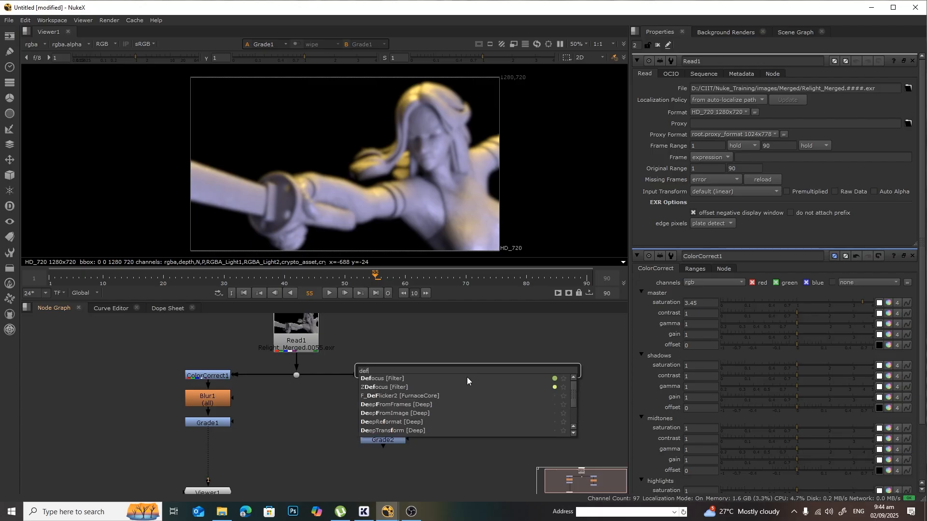
key(Return)
Delete Blur2 from between ColorCorrect2 and Grade2.
scroll(463, 435, up, 4)
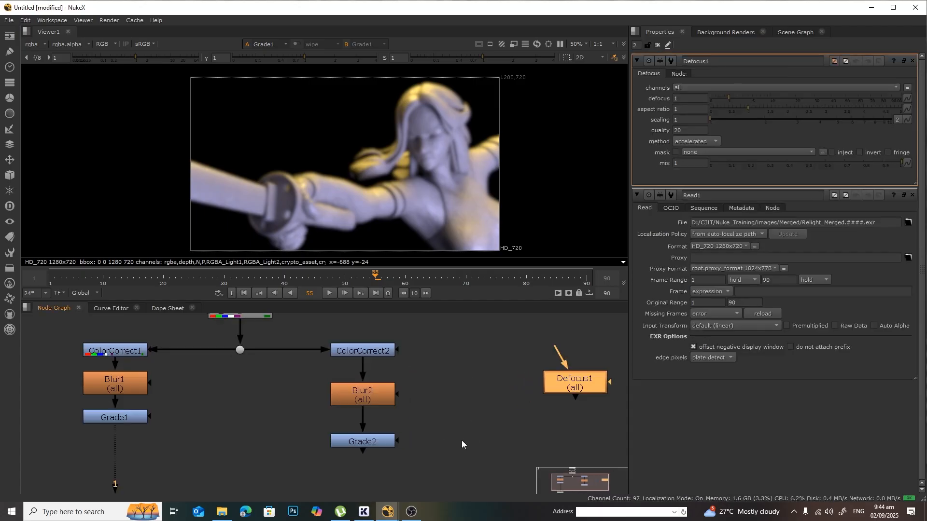
click(362, 383)
key(Delete)
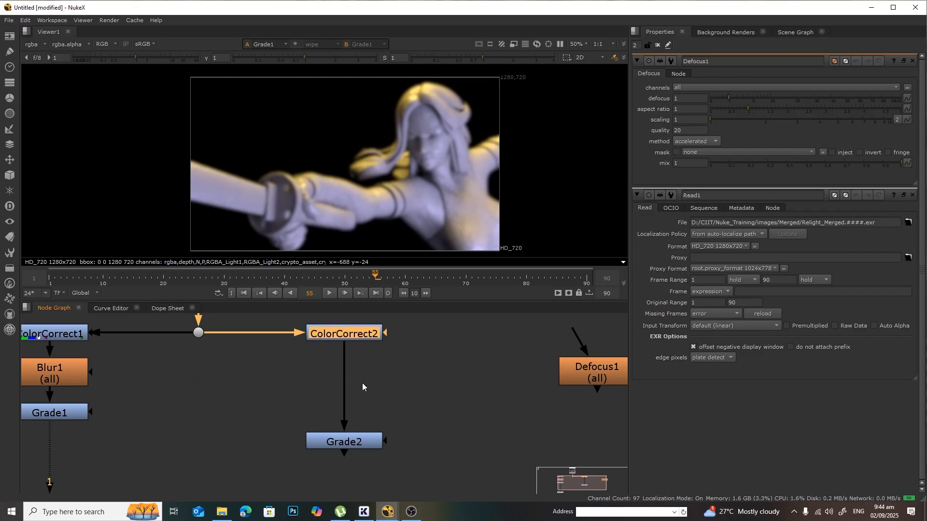
Insert Defocus1 between ColorCorrect2 and Grade2 and set its defocus to 18.
drag(608, 371, 363, 392)
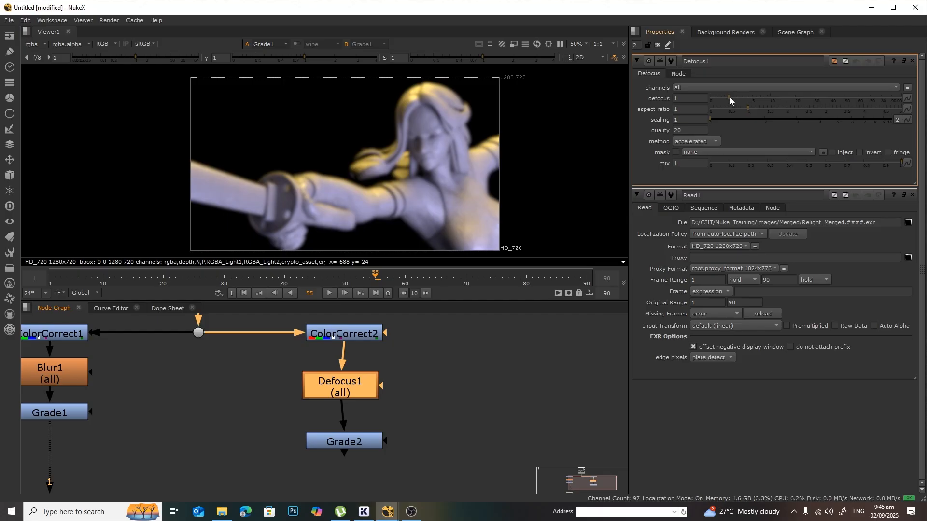
drag(729, 97, 803, 102)
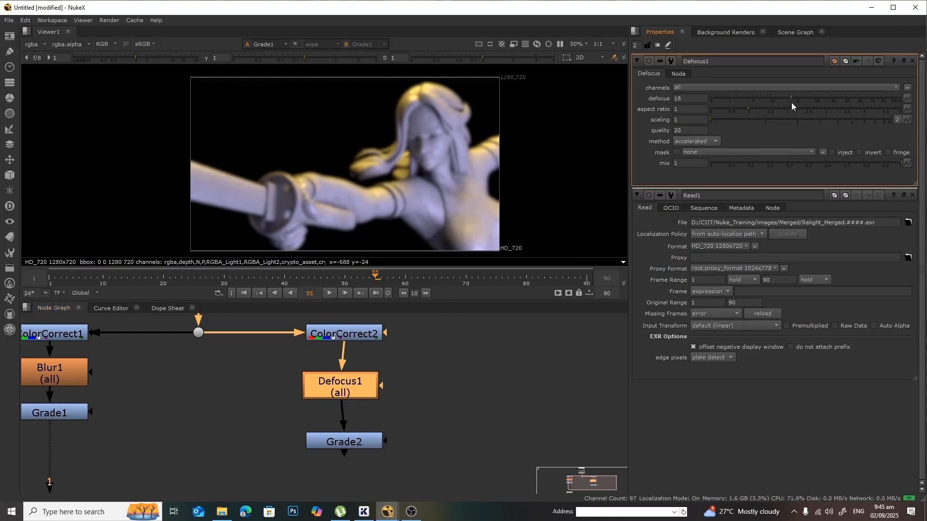
key(f)
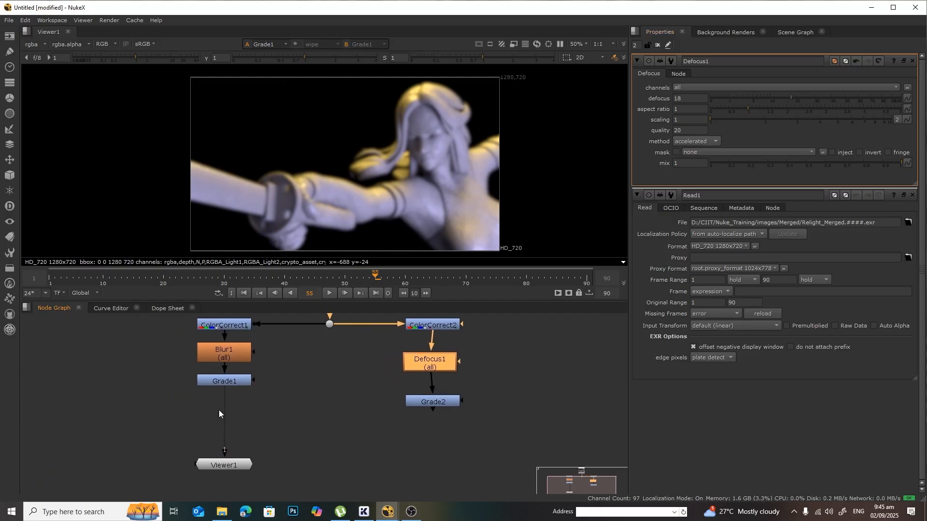
Move Viewer1 below and between the two branches, and align Defocus1 vertically with ColorCorrect2 and Grade2.
drag(247, 465, 384, 483)
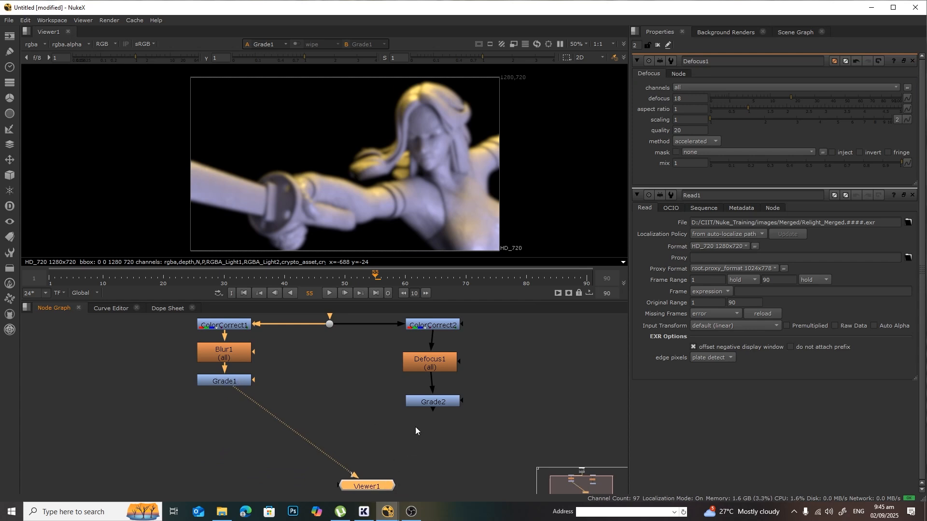
drag(380, 485, 376, 483)
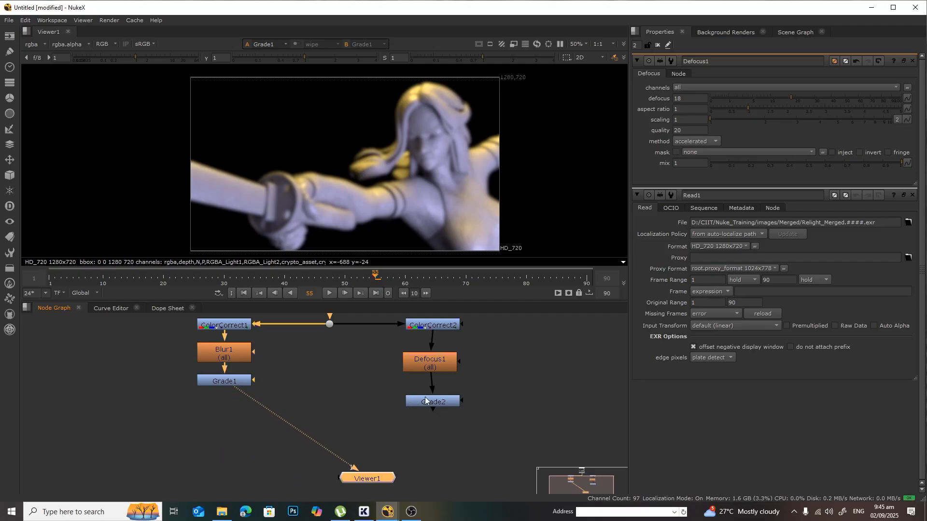
click(447, 401)
click(436, 362)
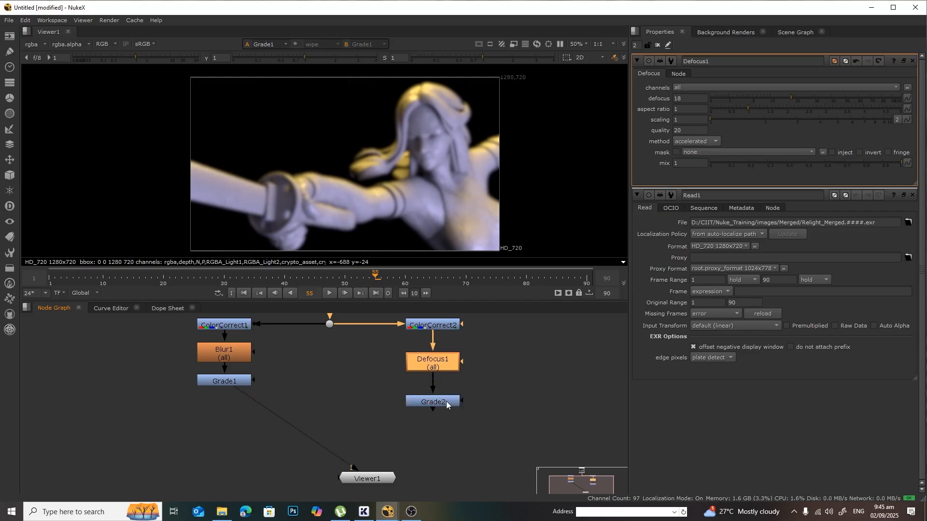
Feed Defocus1 into Viewer1's input 2, and replace it there with Grade2.
key(2)
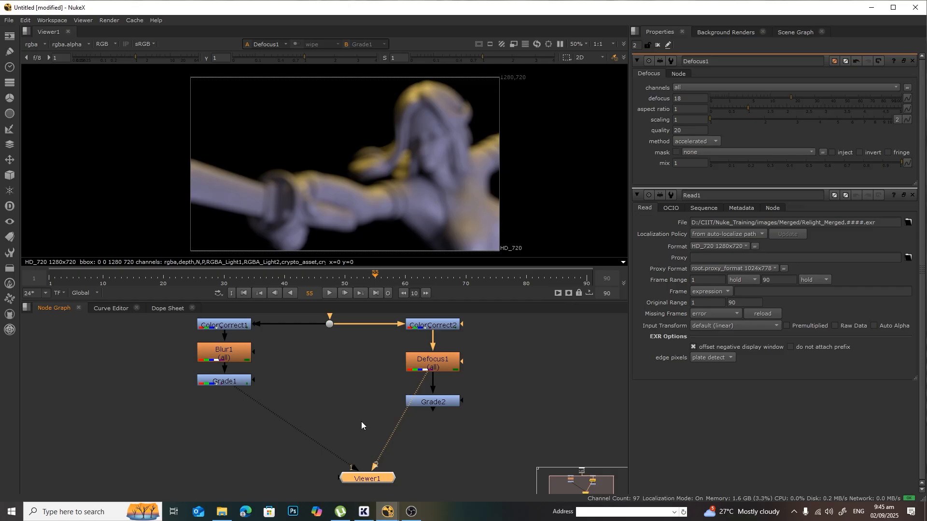
click(542, 374)
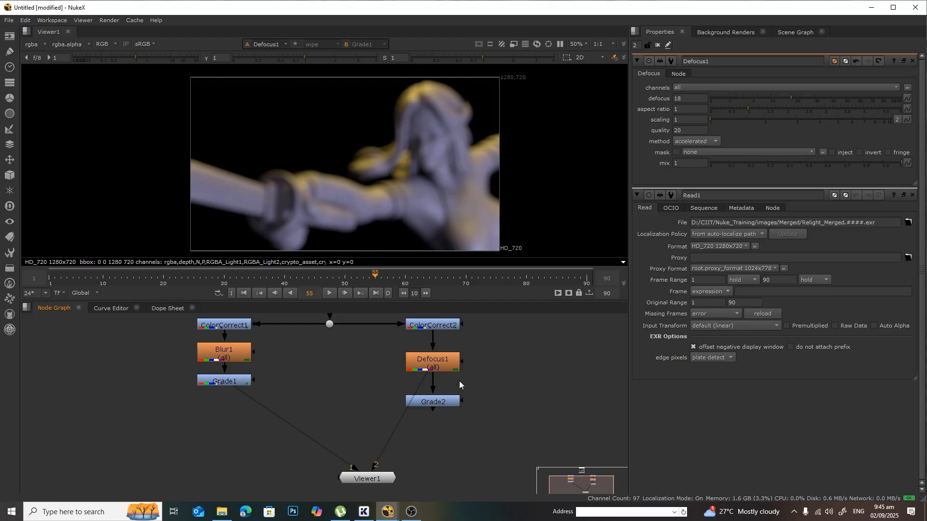
click(445, 402)
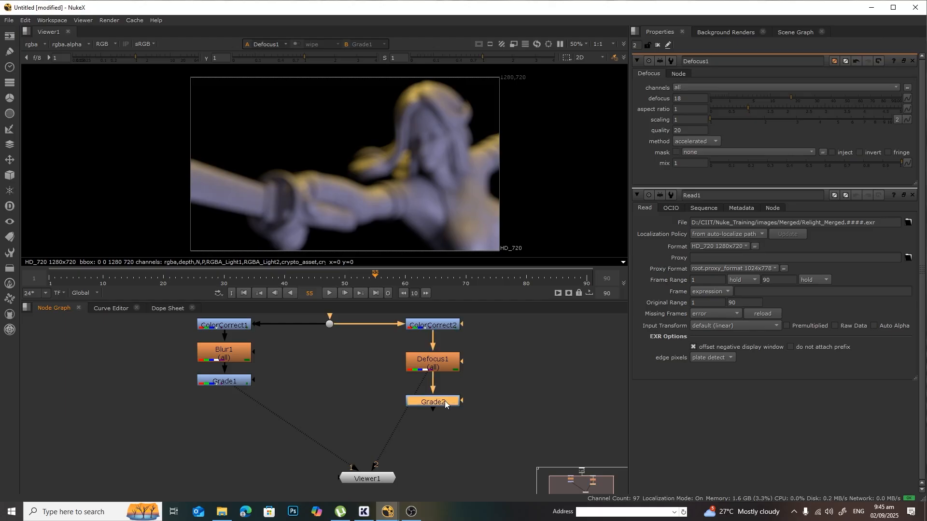
key(2)
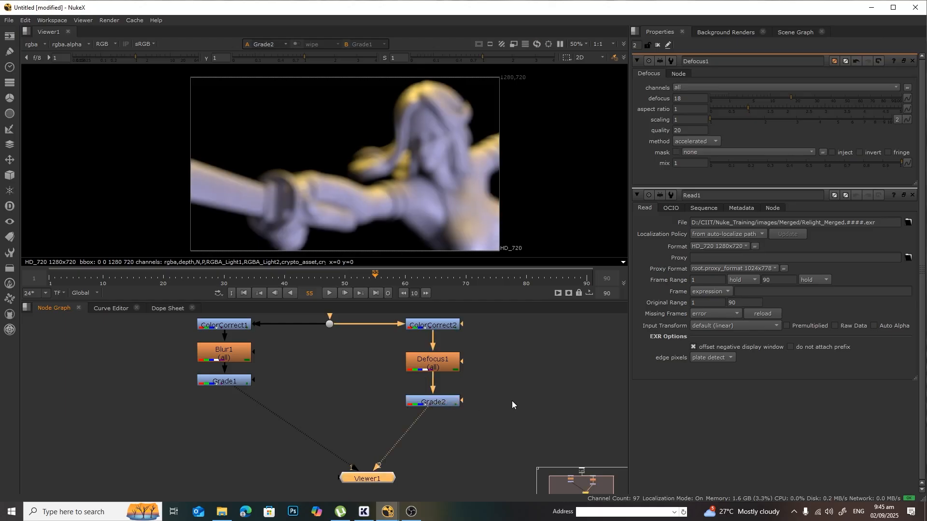
Compare the blurred Grade1 branch with the defocused Grade2 branch by switching the viewer repeatedly between inputs 1 and 2.
click(513, 401)
key(1)
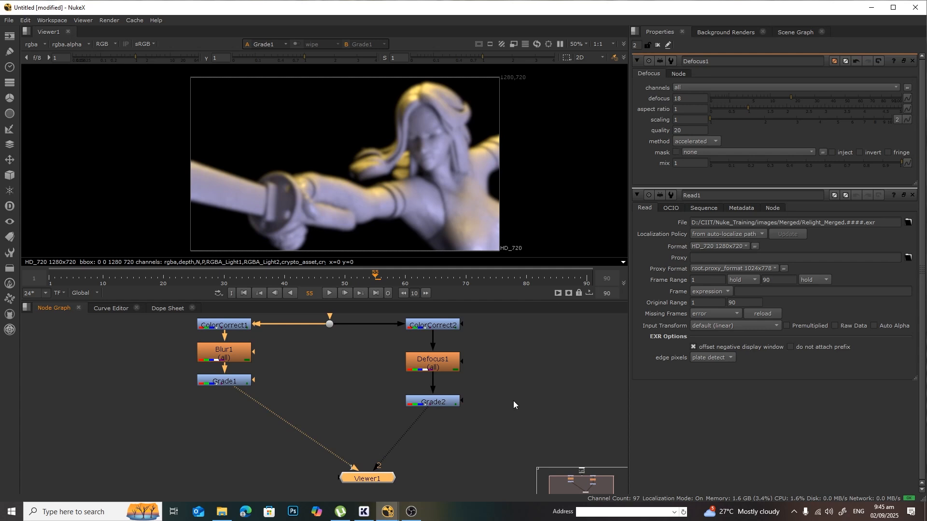
key(2)
key(1)
key(2)
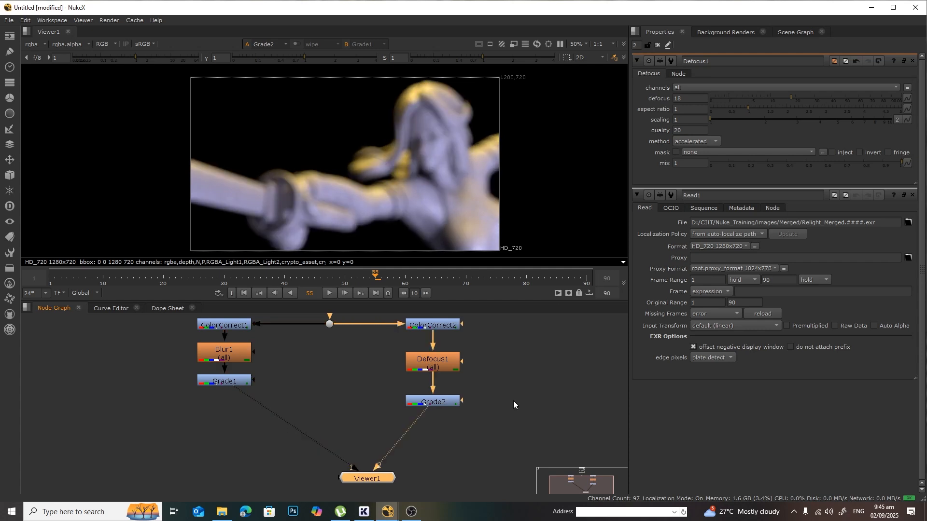
key(1)
key(2)
scroll(513, 391, up, 2)
scroll(513, 389, down, 2)
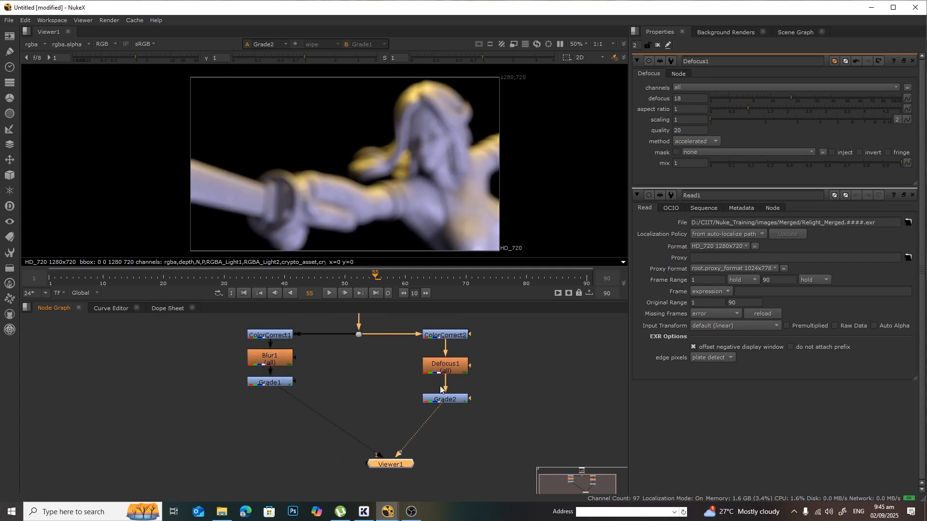
scroll(367, 372, down, 2)
scroll(384, 347, up, 4)
middle_drag(384, 346, 372, 394)
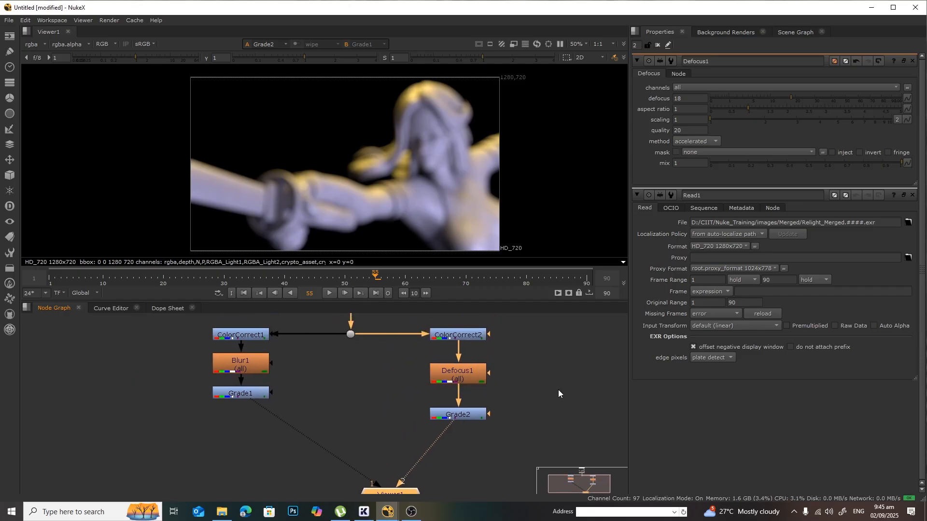
middle_drag(558, 389, 541, 390)
click(349, 404)
key(1)
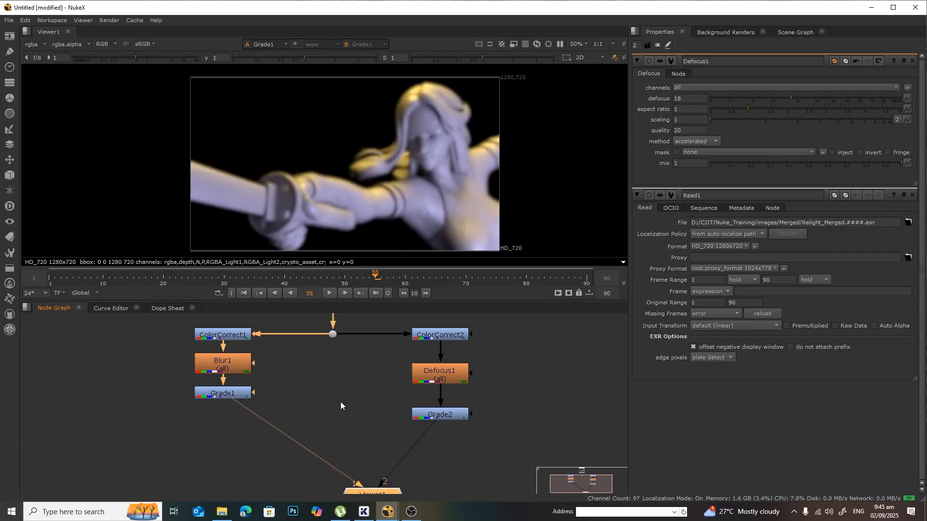
key(2)
key(1)
key(2)
key(1)
key(2)
key(1)
key(2)
key(1)
key(2)
key(1)
key(2)
key(1)
Reposition Viewer1 lower in the Node Graph, centred more evenly beneath the two branches.
click(348, 411)
key(f)
middle_drag(461, 436, 449, 418)
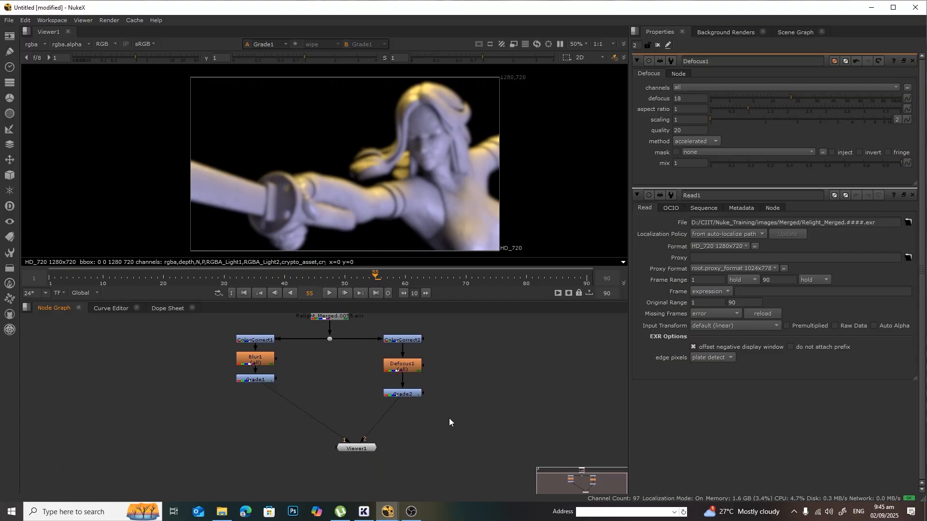
drag(362, 448, 314, 474)
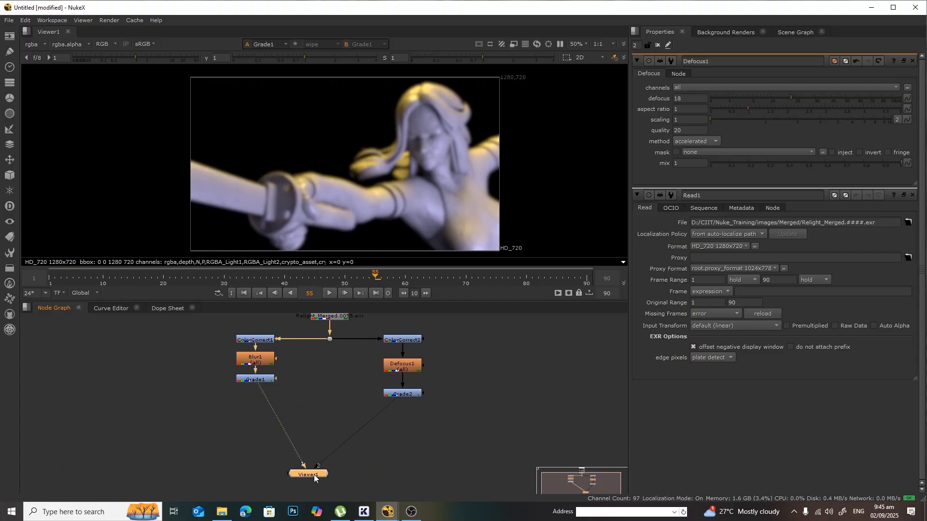
Add an unconnected Write node and place it below Grade2.
click(458, 415)
key(w)
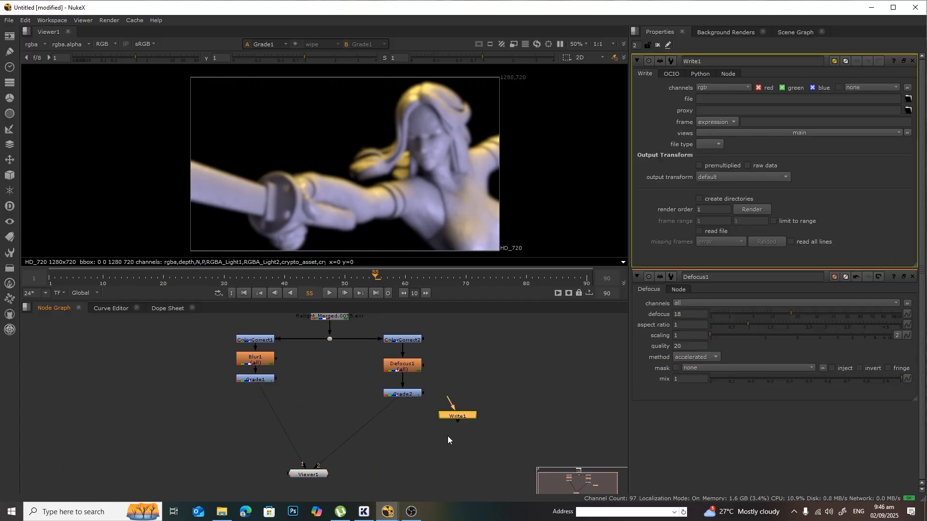
scroll(447, 435, up, 2)
drag(449, 406, 379, 455)
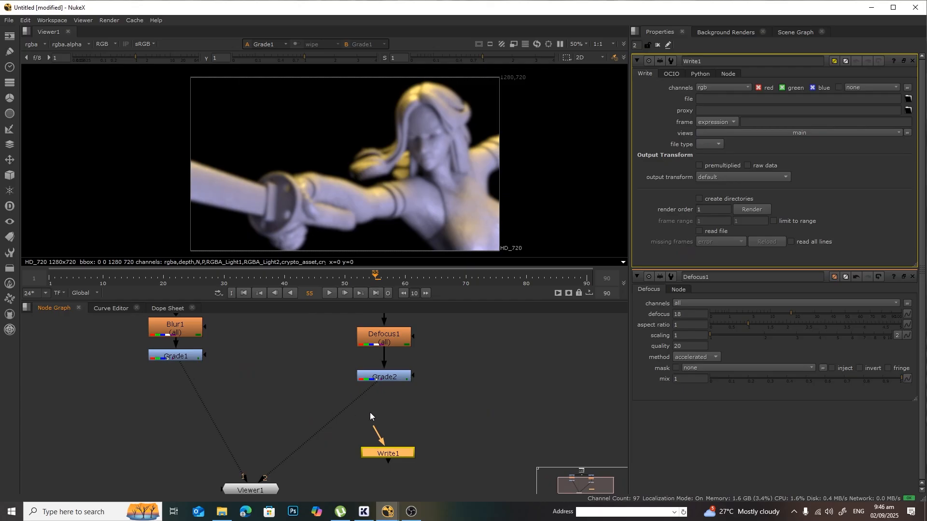
key(2)
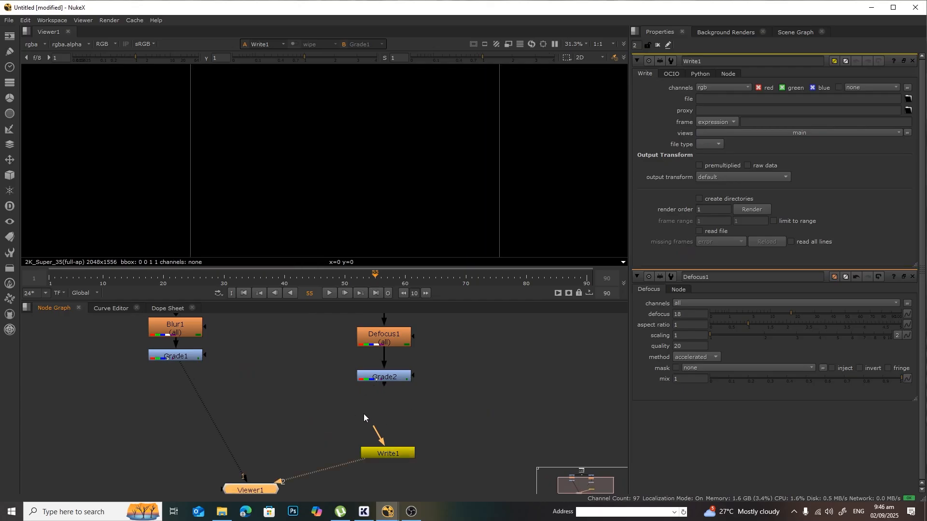
click(404, 379)
key(2)
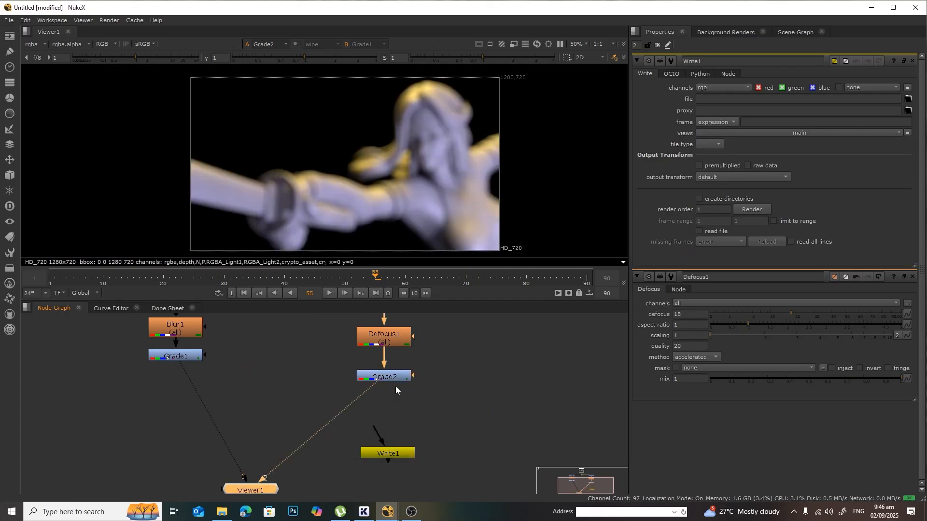
Check both branches in the viewer and connect Write1's input to Grade2.
click(430, 386)
key(1)
key(2)
drag(375, 427, 386, 381)
click(388, 453)
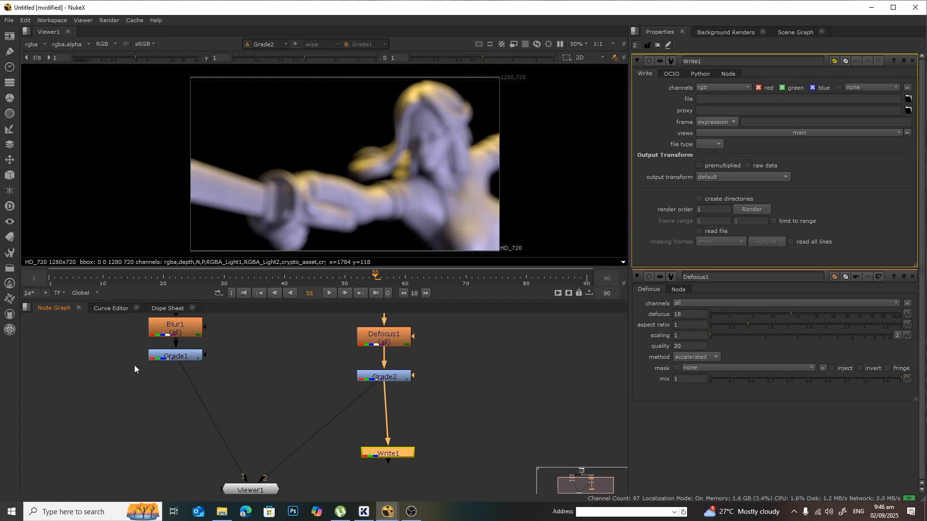
Reconnect Write1's input from Grade2 to Grade1 and place Write1 directly below Grade1.
scroll(294, 371, up, 3)
scroll(309, 380, down, 2)
middle_drag(448, 397, 533, 396)
drag(475, 388, 255, 359)
drag(479, 461, 263, 442)
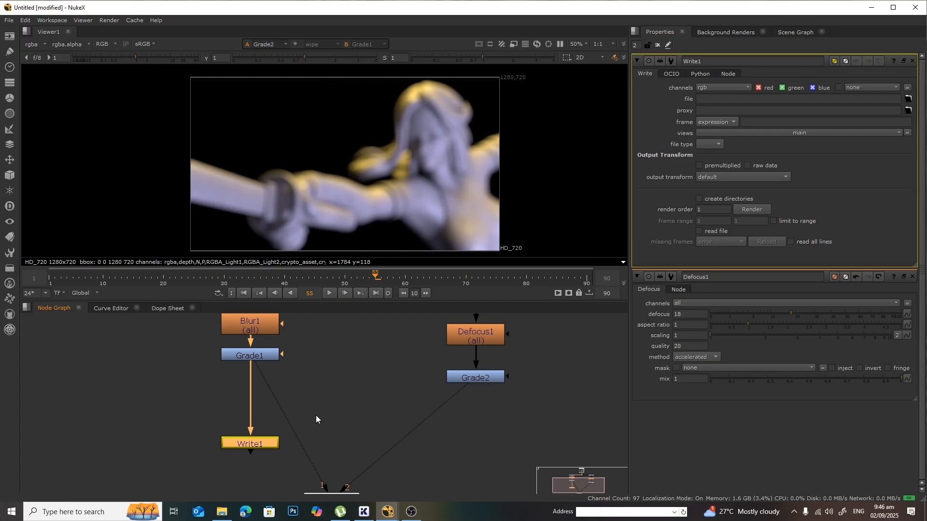
Examine the overall node graph layout, from Read1 through the Dot to both branches and the Viewer.
scroll(393, 395, down, 1)
middle_drag(382, 375, 394, 409)
scroll(394, 409, down, 1)
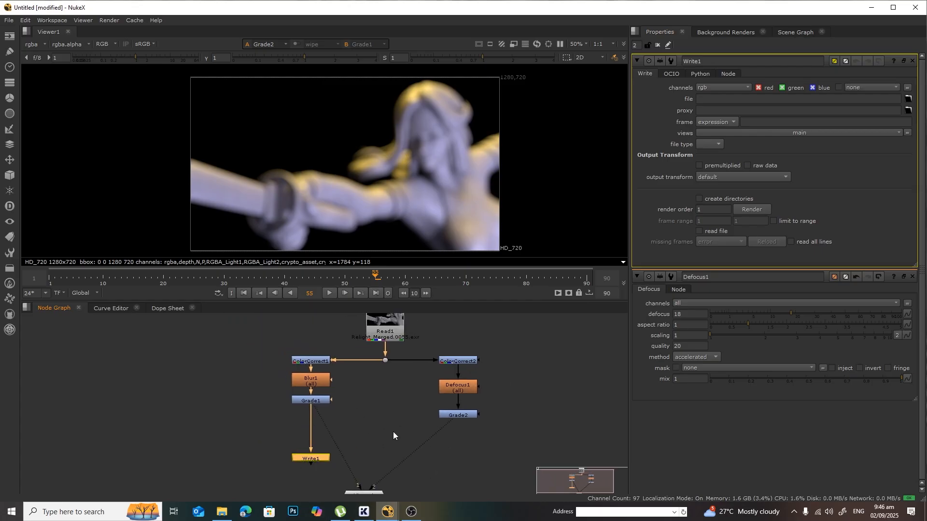
scroll(397, 425, down, 1)
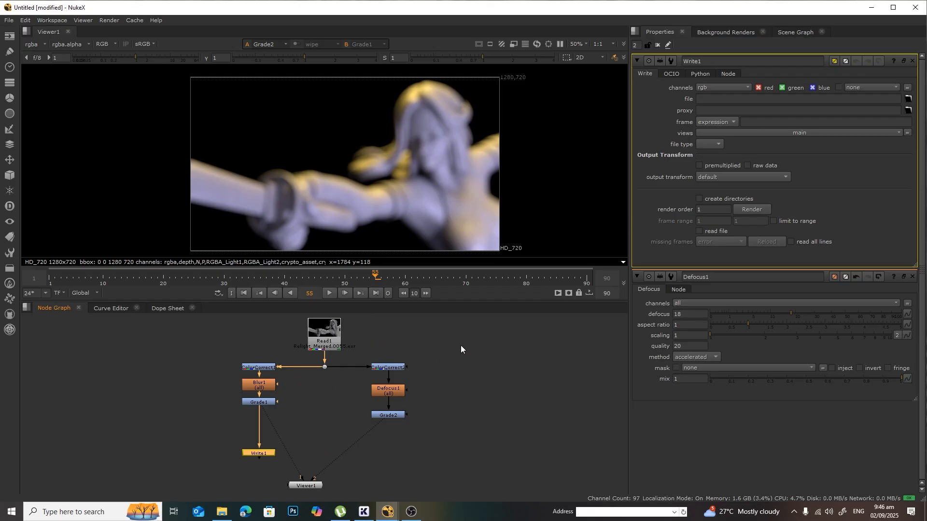
scroll(364, 421, down, 1)
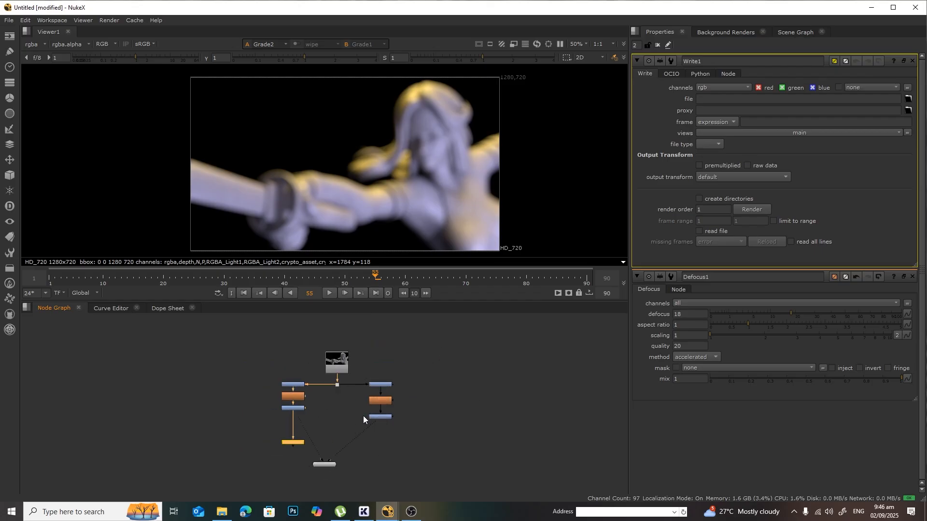
scroll(363, 416, up, 4)
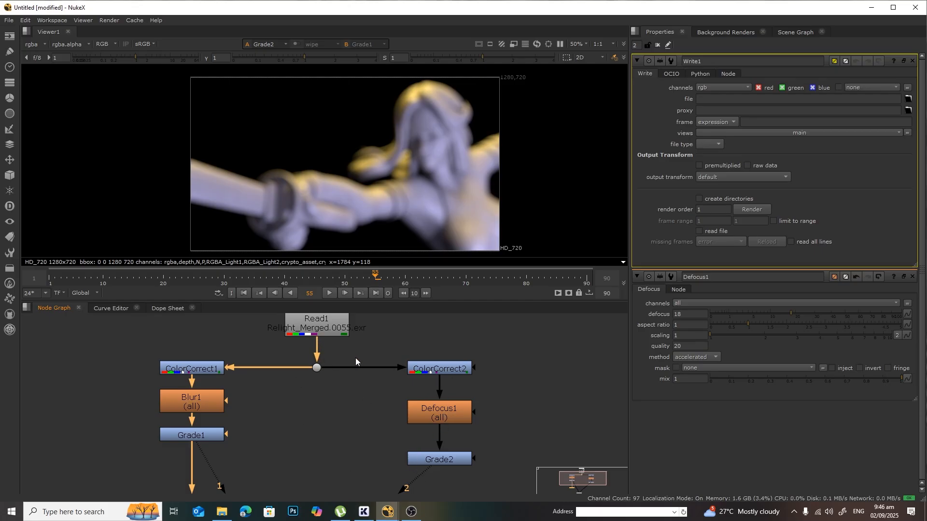
middle_drag(323, 439, 454, 416)
scroll(362, 372, down, 3)
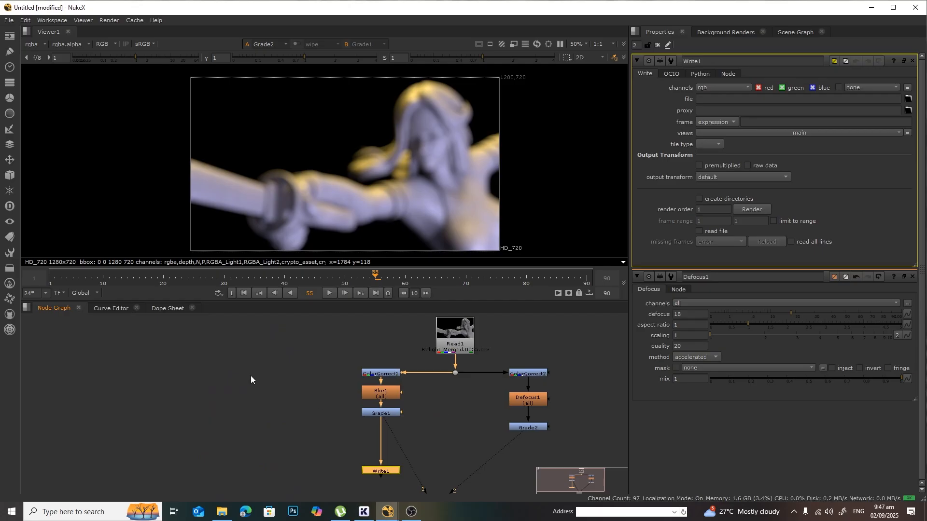
Add a Backdrop node and position it behind ColorCorrect1, Blur1 and Grade1.
click(218, 385)
key(Tab)
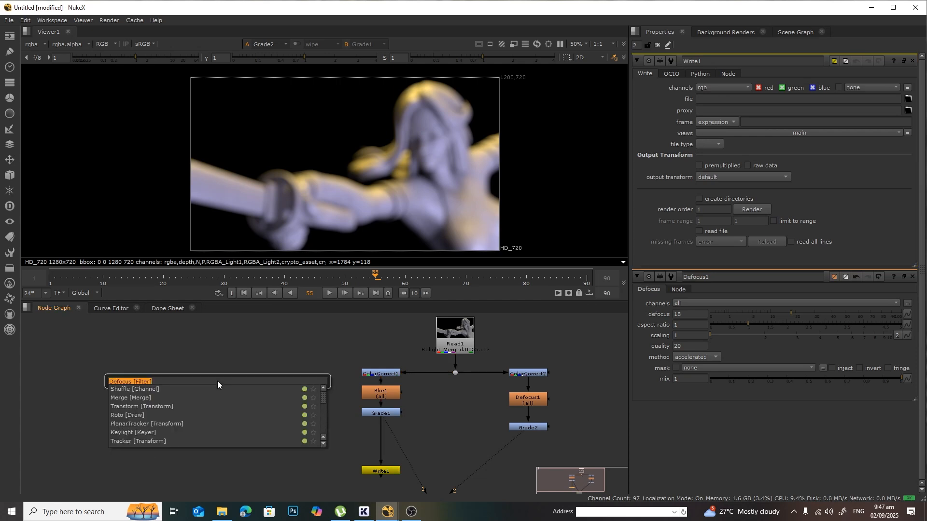
text(back)
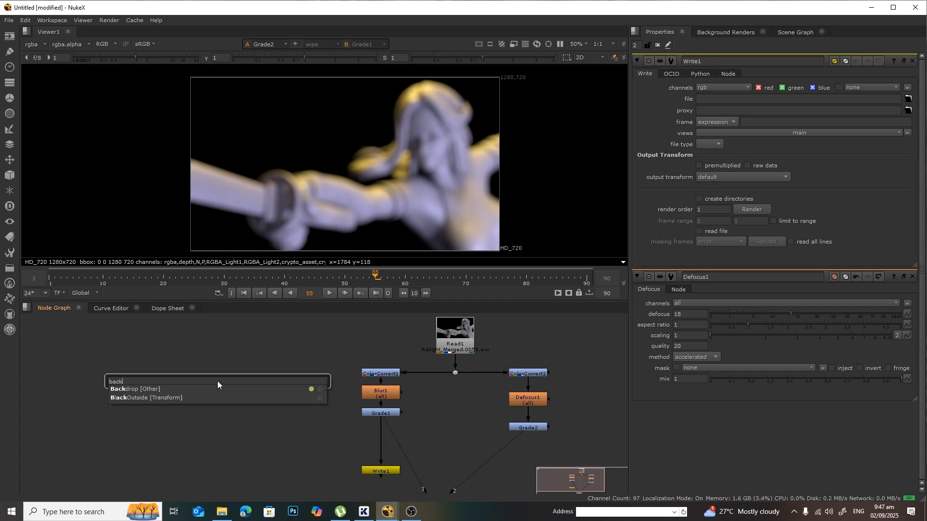
click(144, 389)
drag(217, 372, 427, 439)
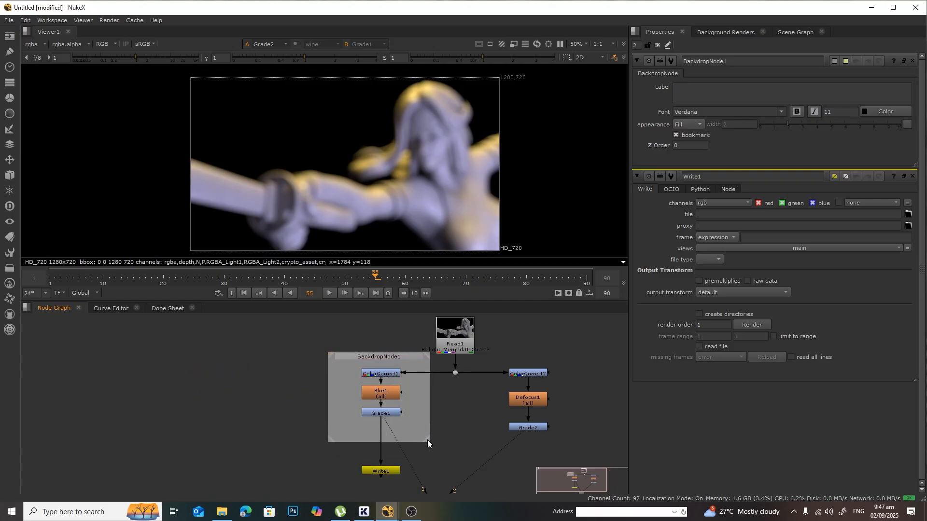
Nudge Blur1 down slightly inside the backdrop, and move the backdrop with its contained nodes slightly to the left.
scroll(445, 422, up, 4)
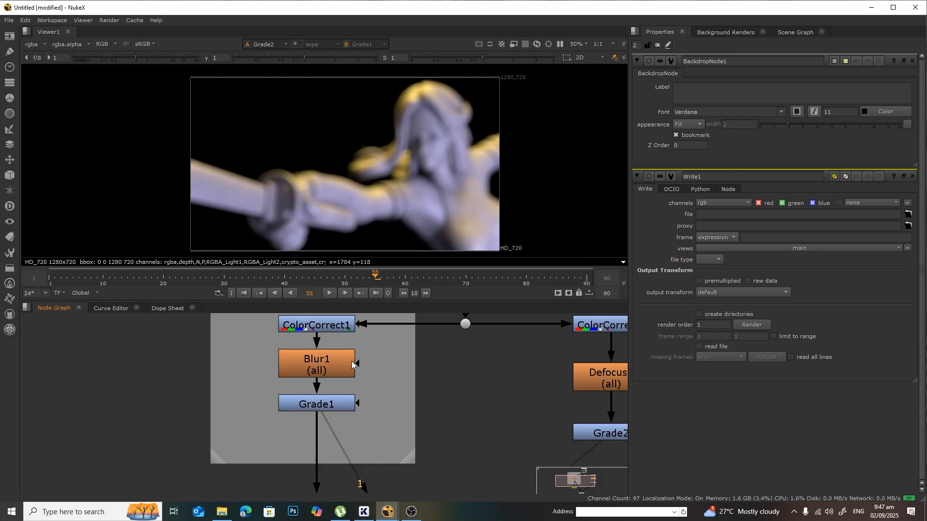
middle_drag(446, 360, 474, 408)
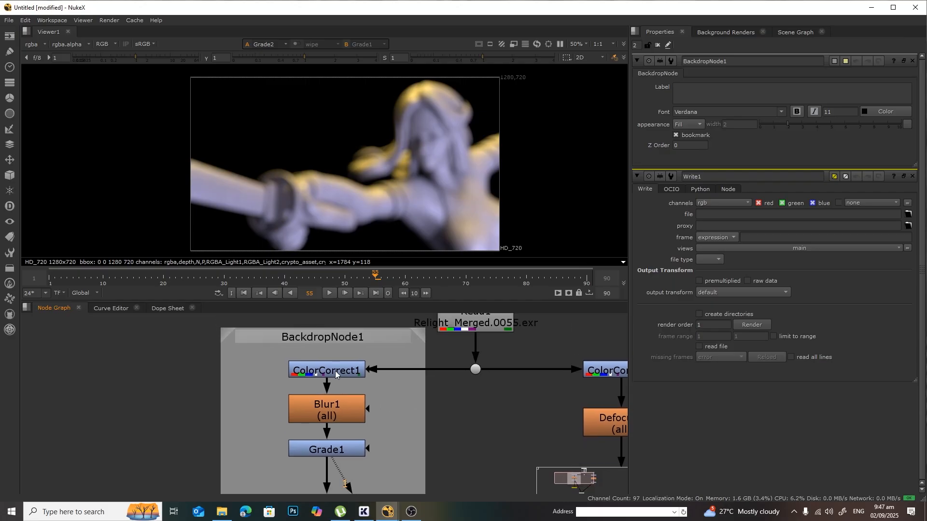
mouse_move(335, 371)
mouse_down()
mouse_move(326, 370)
mouse_move(344, 370)
mouse_move(332, 372)
mouse_up()
drag(325, 404, 324, 411)
drag(330, 369, 332, 369)
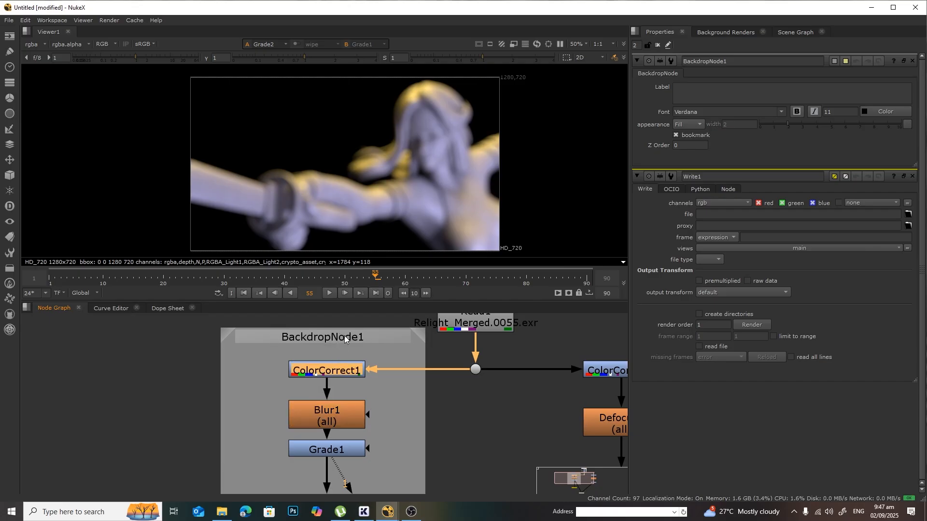
mouse_move(344, 335)
mouse_down()
mouse_move(299, 340)
mouse_move(326, 335)
mouse_up()
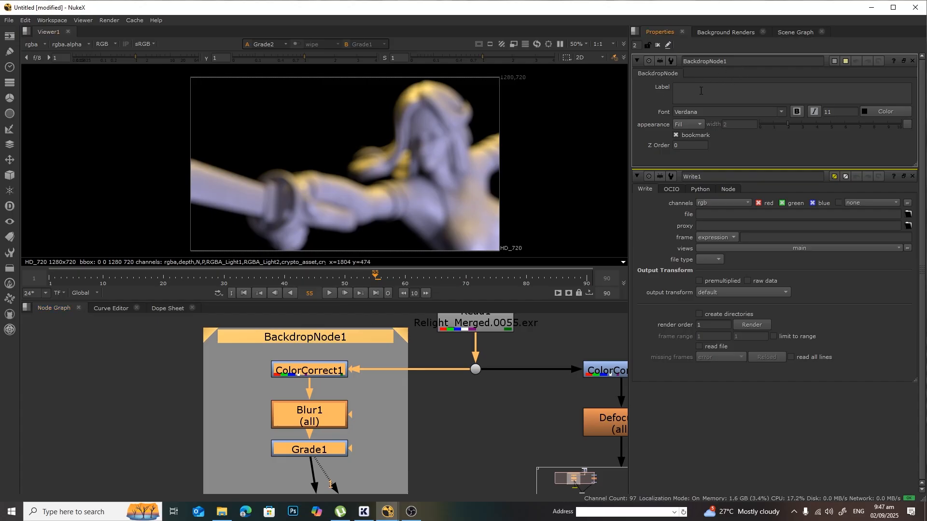
Label the backdrop behind the blur branch "Blur Version" and set its tile color to a light red.
click(701, 90)
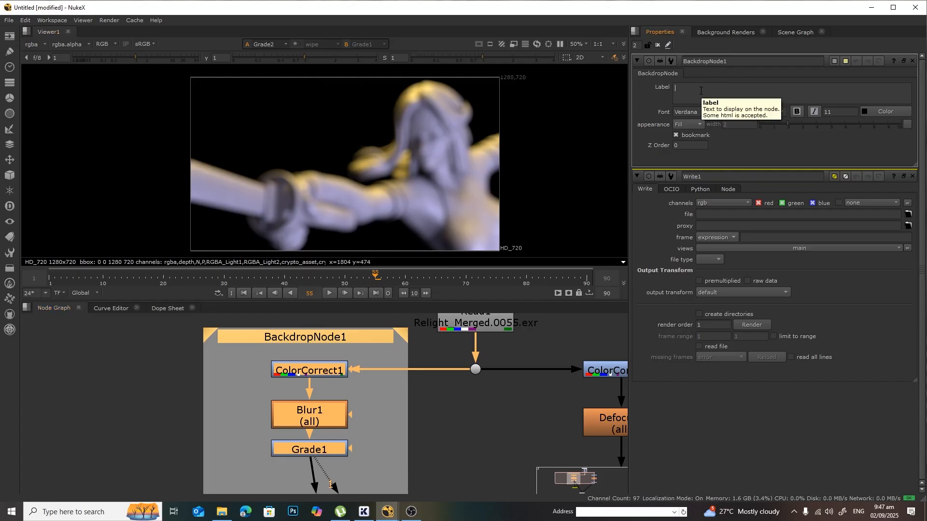
text(Blur Version)
click(834, 61)
drag(205, 154, 206, 137)
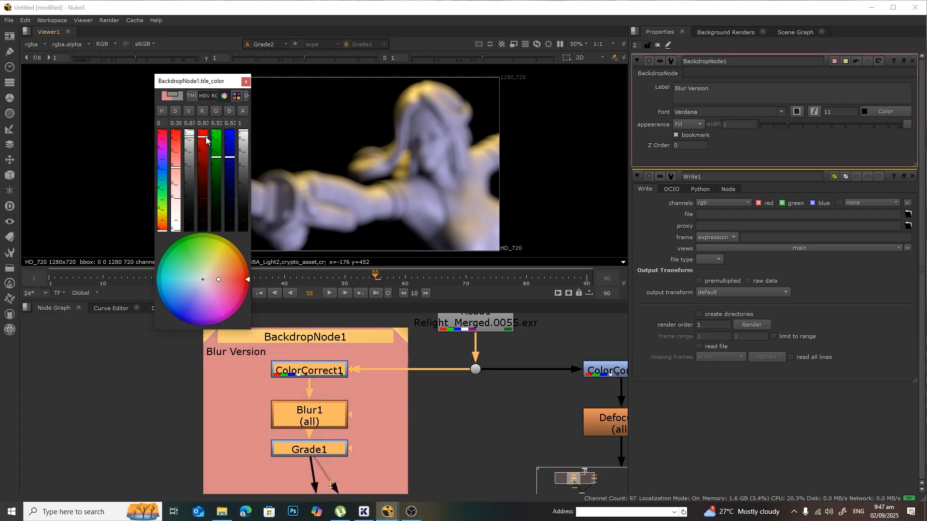
click(246, 81)
Add a second Backdrop node and resize it to enclose ColorCorrect2, Defocus1 and Grade2.
click(499, 410)
middle_drag(499, 410, 164, 413)
key(Tab)
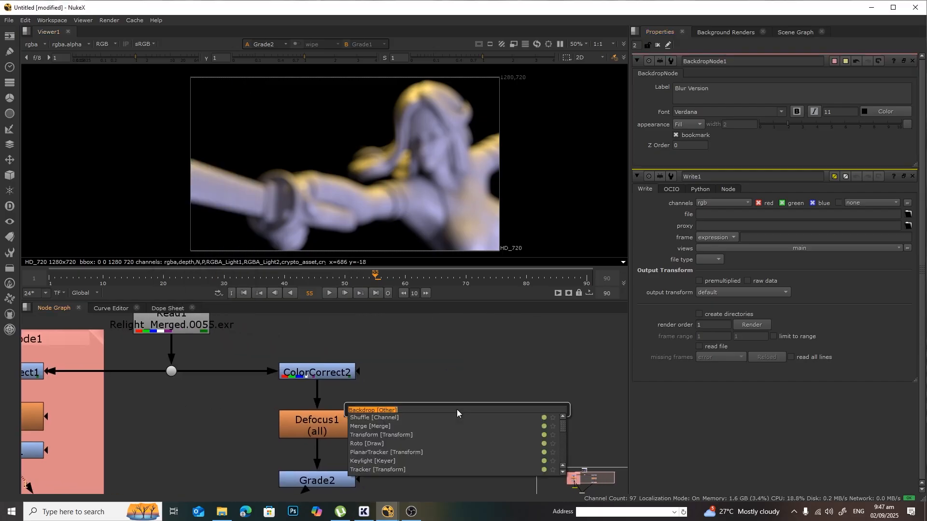
text(back)
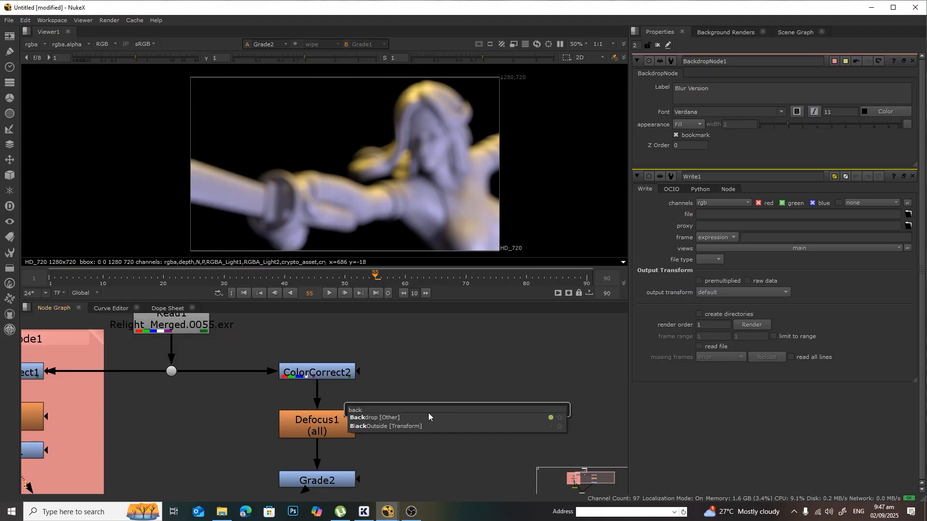
key(Return)
drag(191, 390, 302, 359)
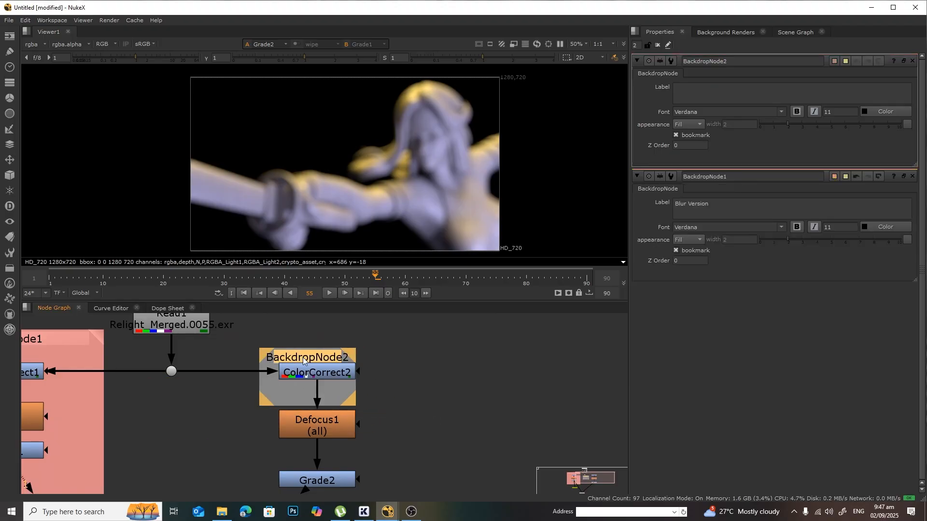
drag(356, 403, 398, 446)
middle_drag(429, 388, 419, 289)
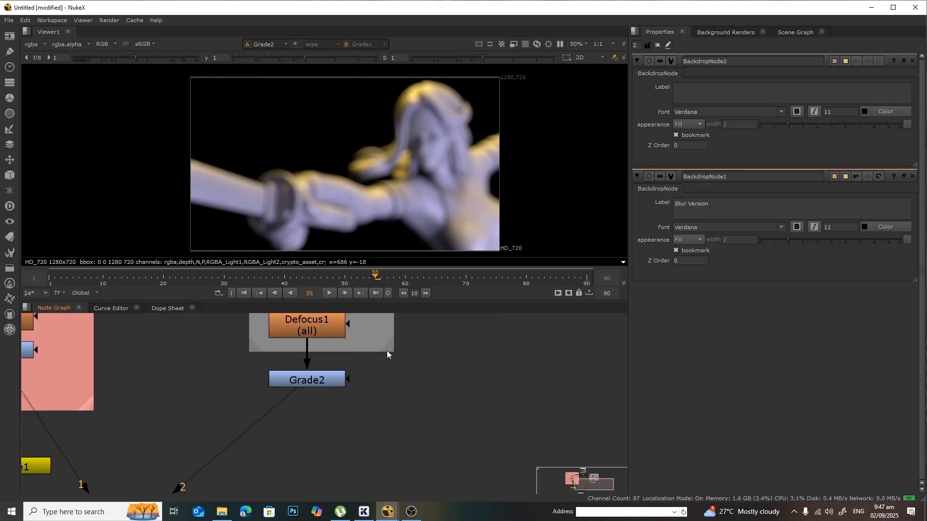
drag(388, 347, 388, 405)
middle_drag(406, 346, 430, 479)
scroll(429, 476, down, 1)
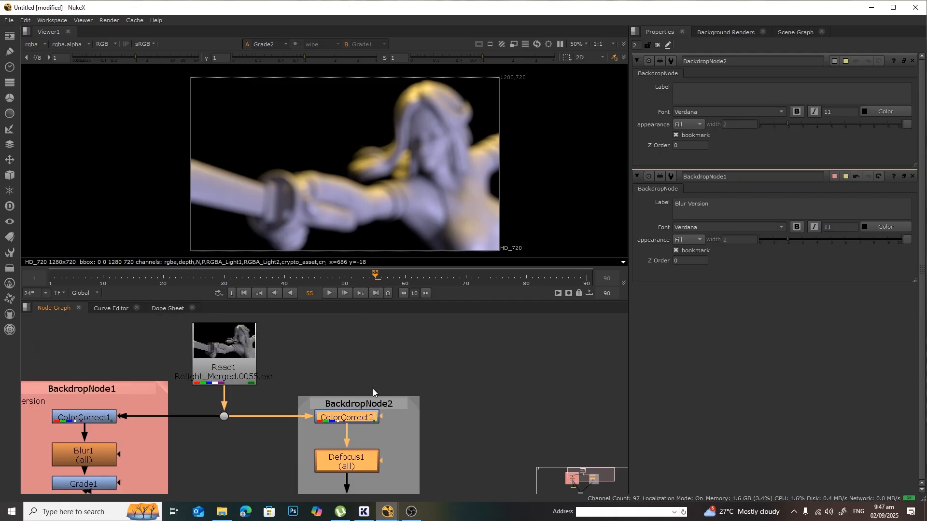
Space ColorCorrect2 and Defocus1 below the second backdrop's header, and move the backdrop with its nodes so ColorCorrect2 lines up with the Dot.
mouse_move(394, 404)
mouse_down()
mouse_move(392, 367)
mouse_move(392, 383)
mouse_move(339, 393)
mouse_move(309, 484)
mouse_up()
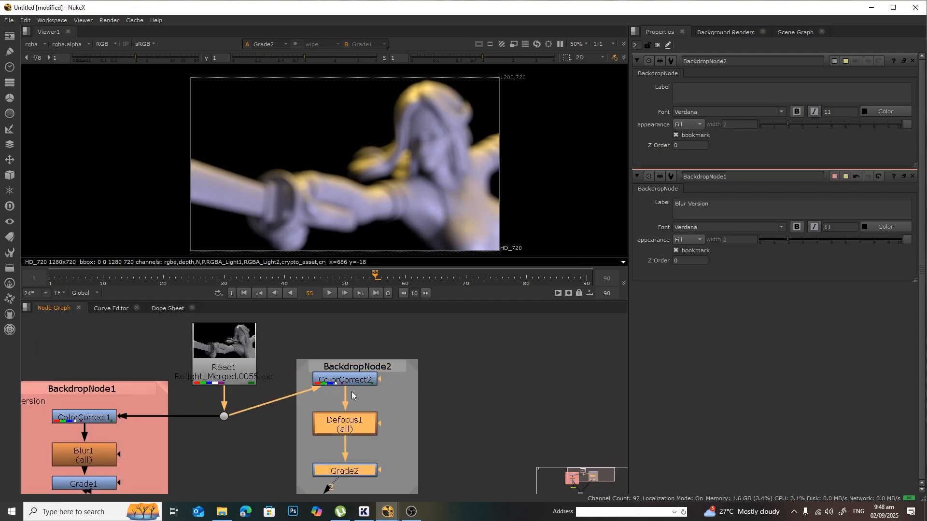
drag(358, 377, 353, 425)
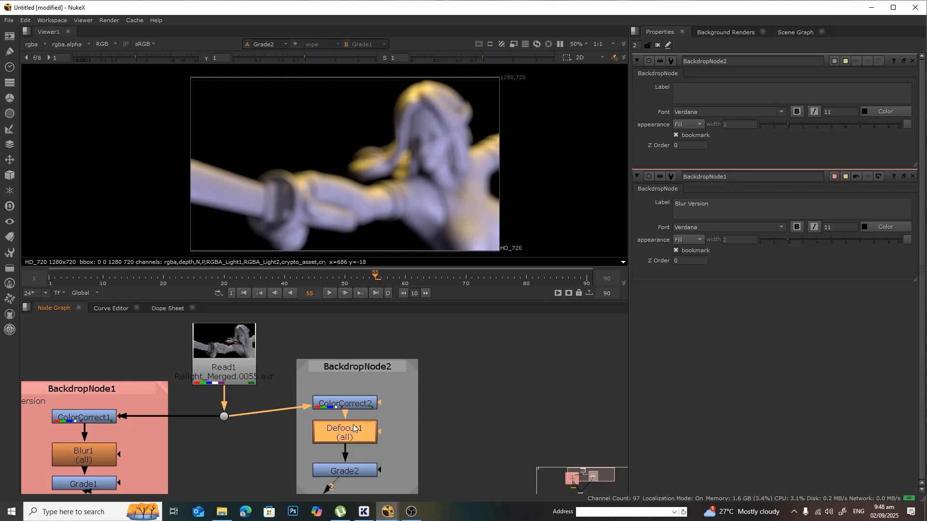
click(360, 373)
drag(358, 376, 358, 376)
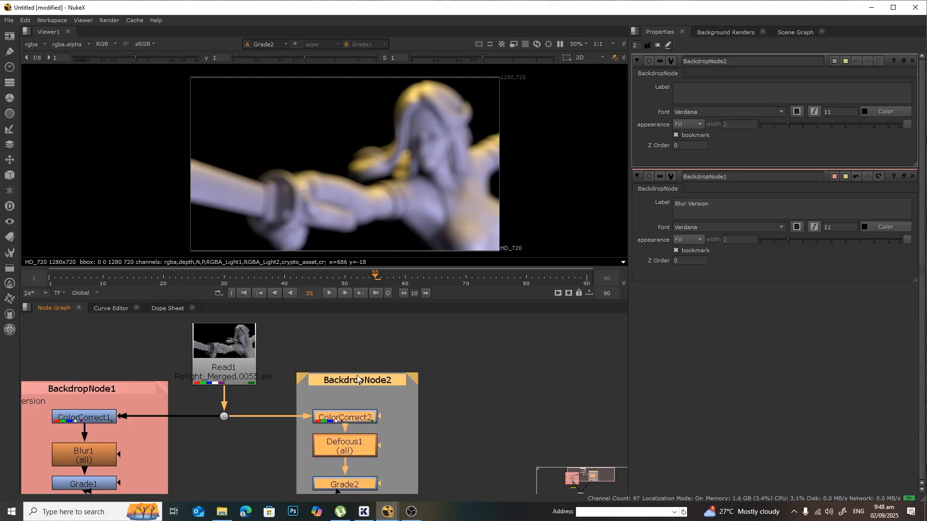
click(533, 395)
Label the backdrop behind the defocus branch "Defocus Verison".
scroll(533, 395, up, 2)
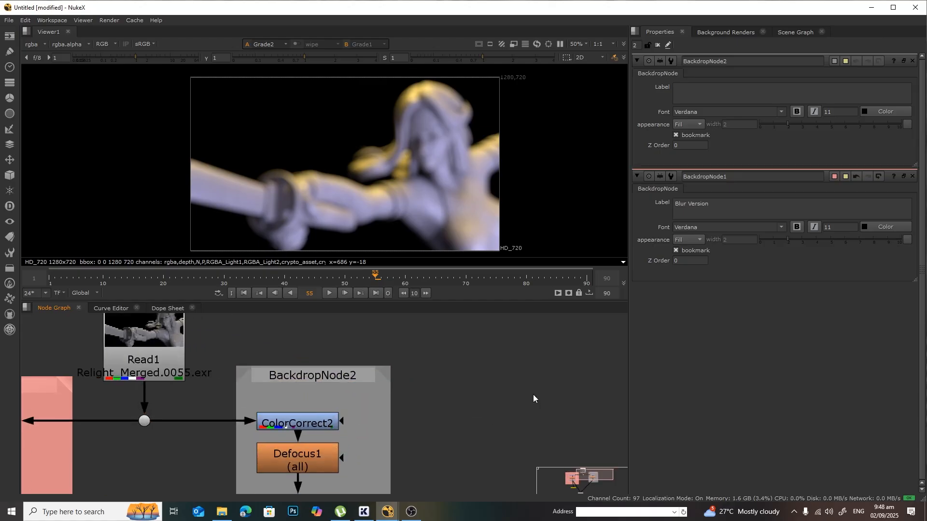
click(736, 94)
text(Def)
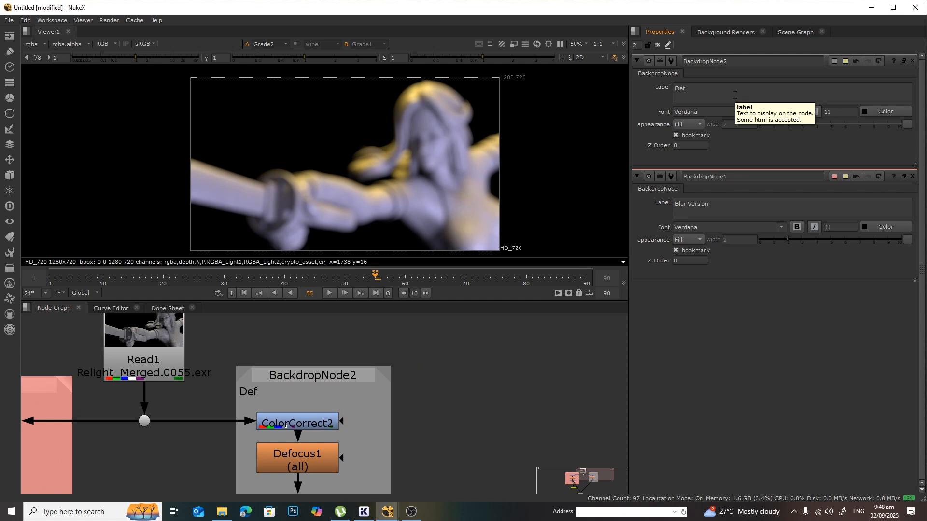
text(ocus Verison)
scroll(417, 381, down, 2)
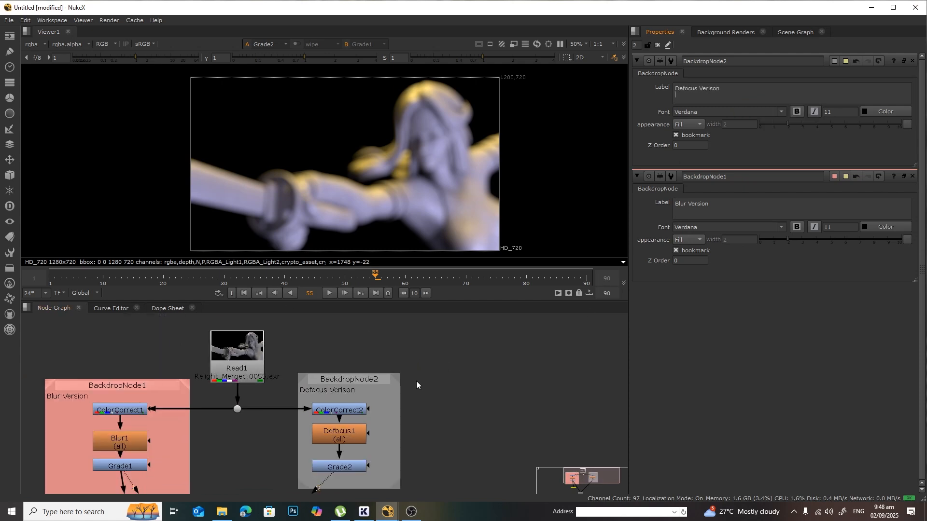
Examine how the two labelled backdrops group the blur and defocus branches in the node graph.
middle_drag(434, 398, 519, 388)
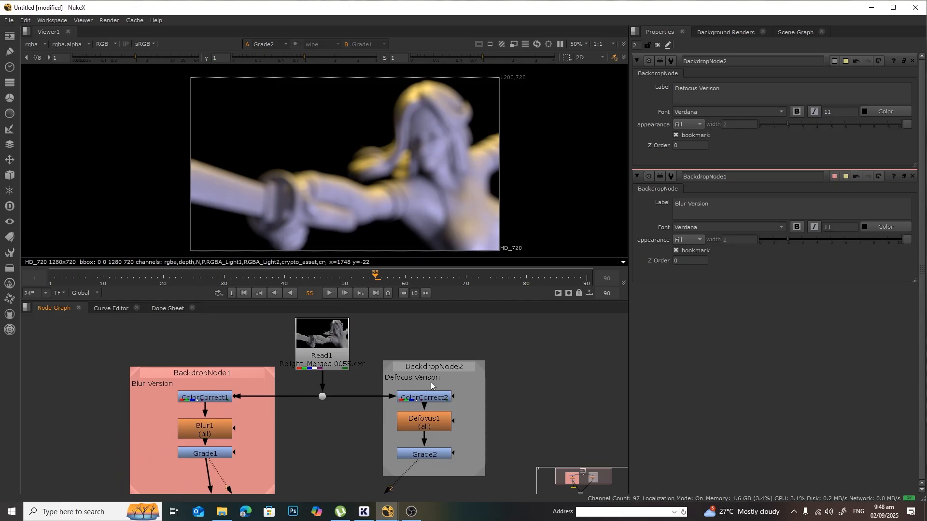
middle_drag(352, 430, 345, 399)
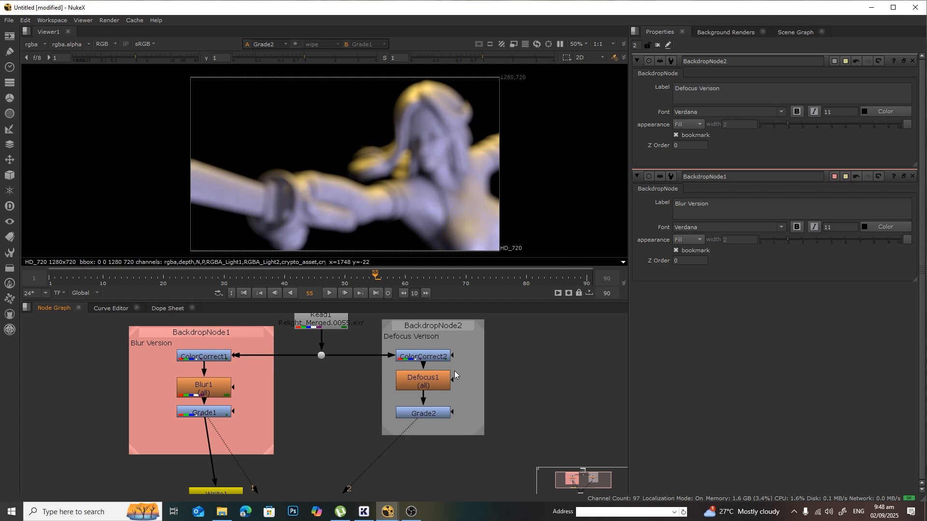
click(427, 330)
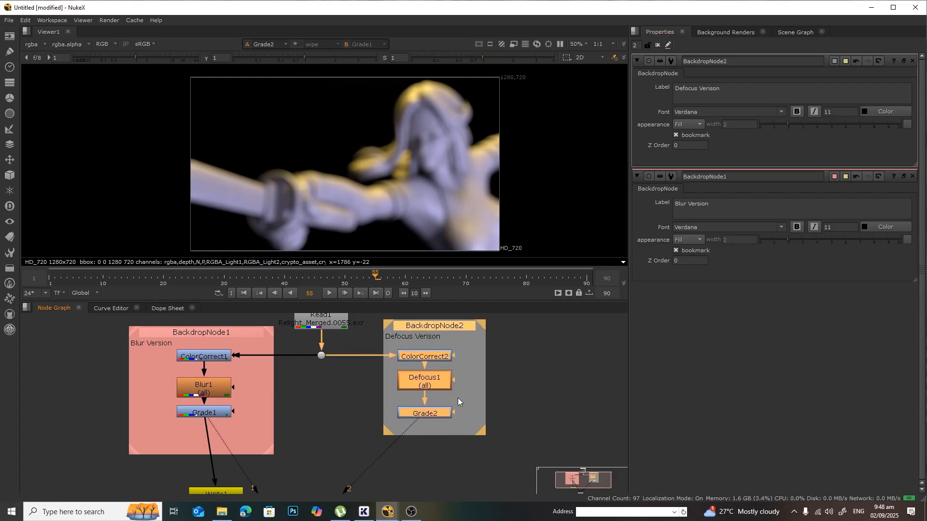
click(312, 370)
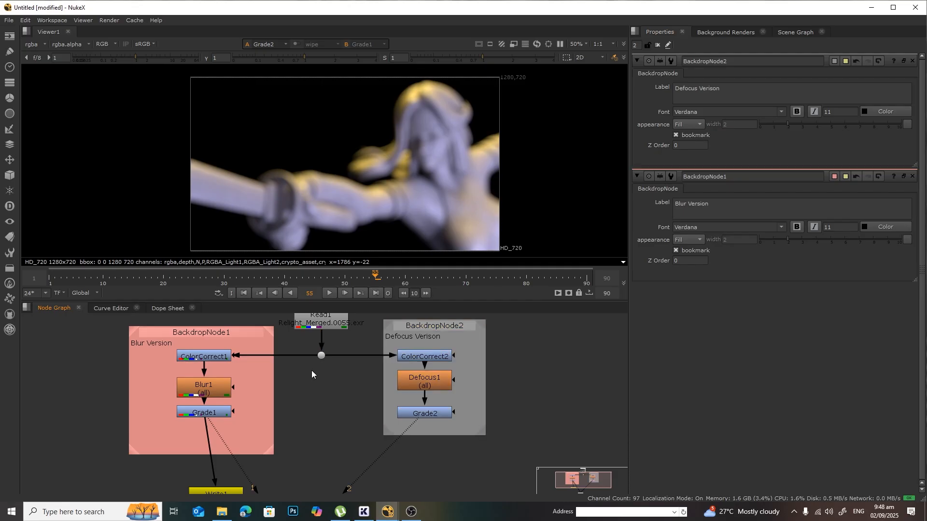
scroll(327, 392, down, 2)
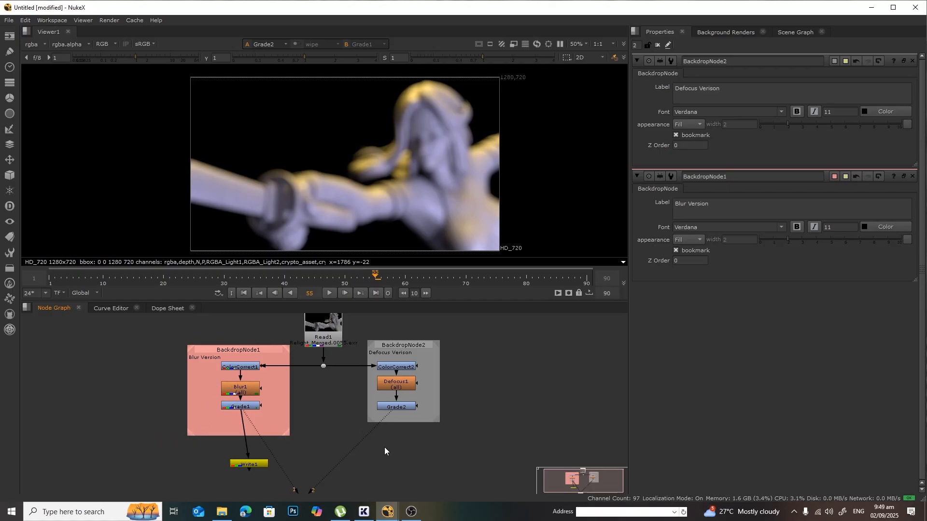
scroll(506, 349, up, 1)
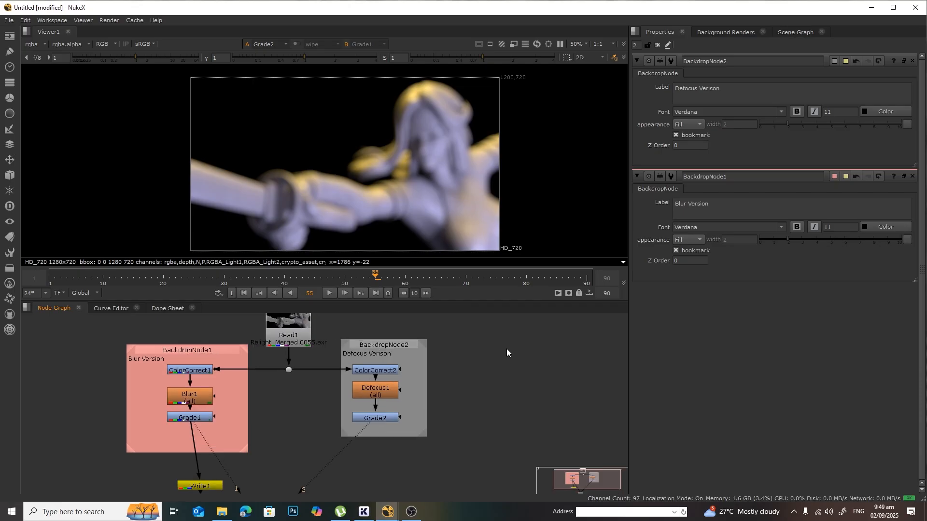
middle_drag(459, 399, 557, 398)
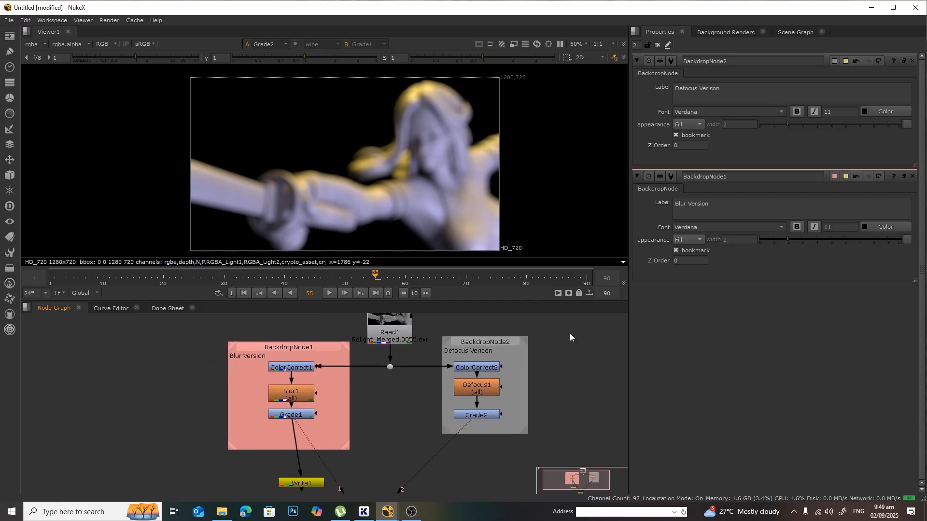
middle_drag(570, 334, 430, 398)
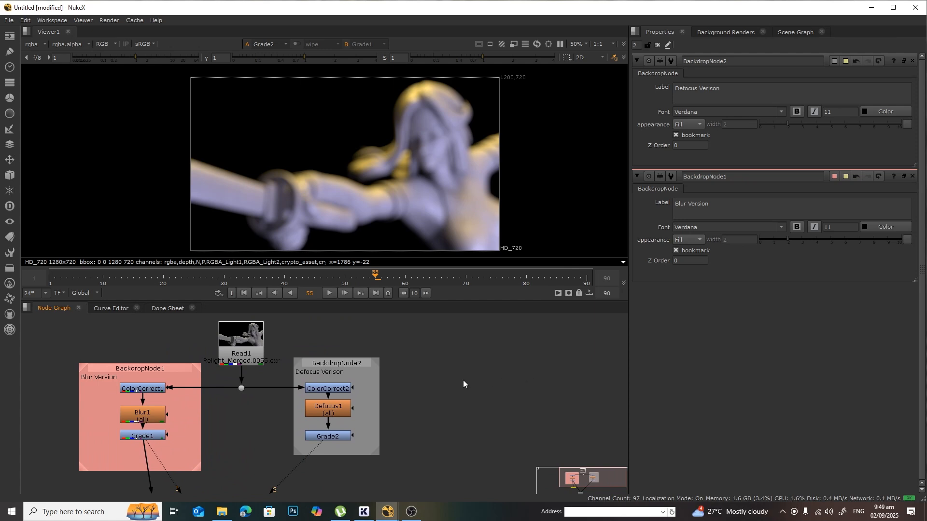
Open the Project Settings and set the full size format to HD_720 1280x720.
key(s)
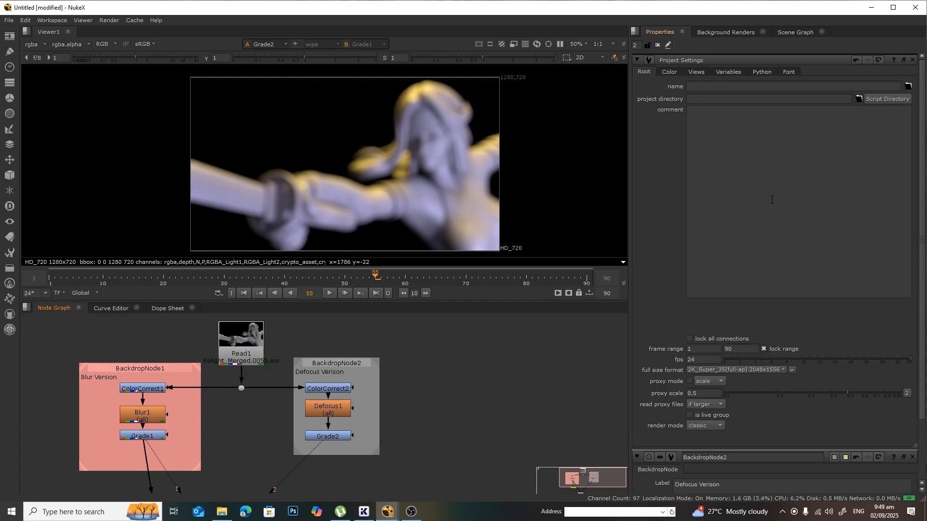
scroll(774, 208, down, 5)
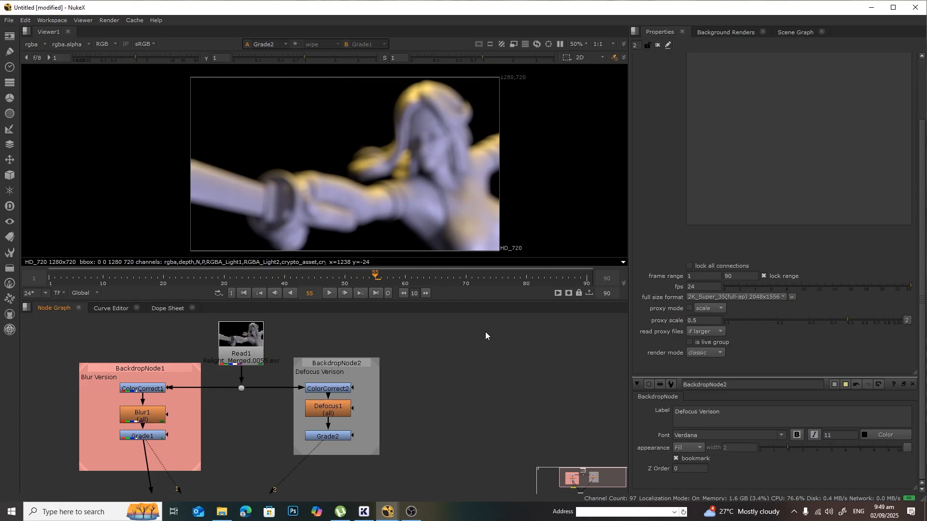
scroll(485, 332, down, 3)
scroll(485, 331, up, 2)
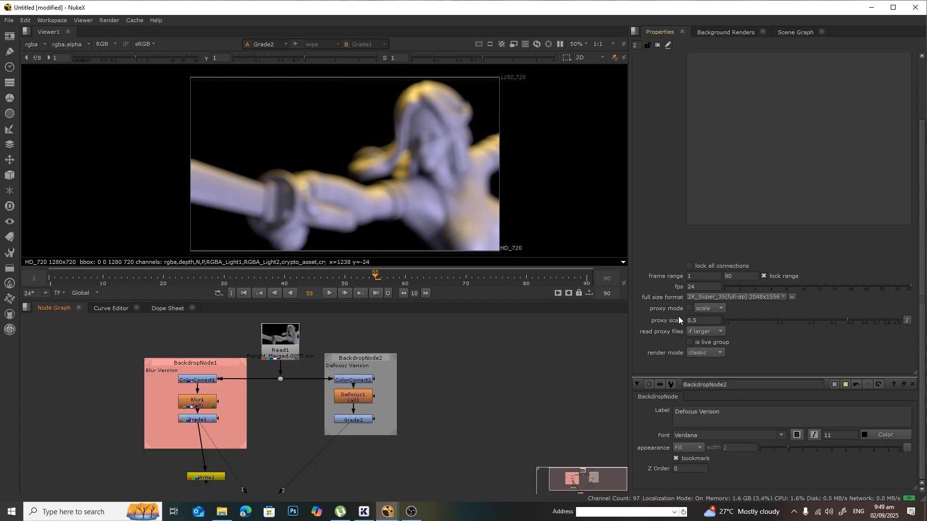
click(783, 297)
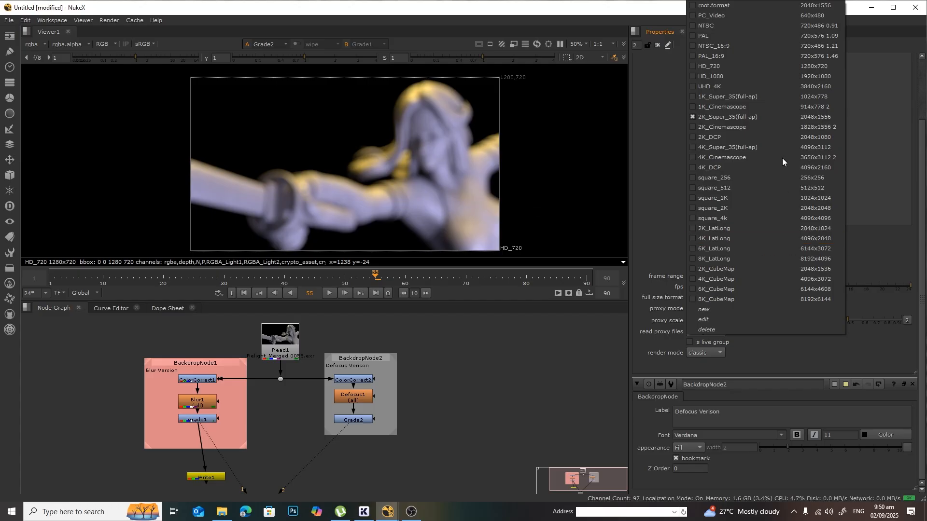
click(755, 67)
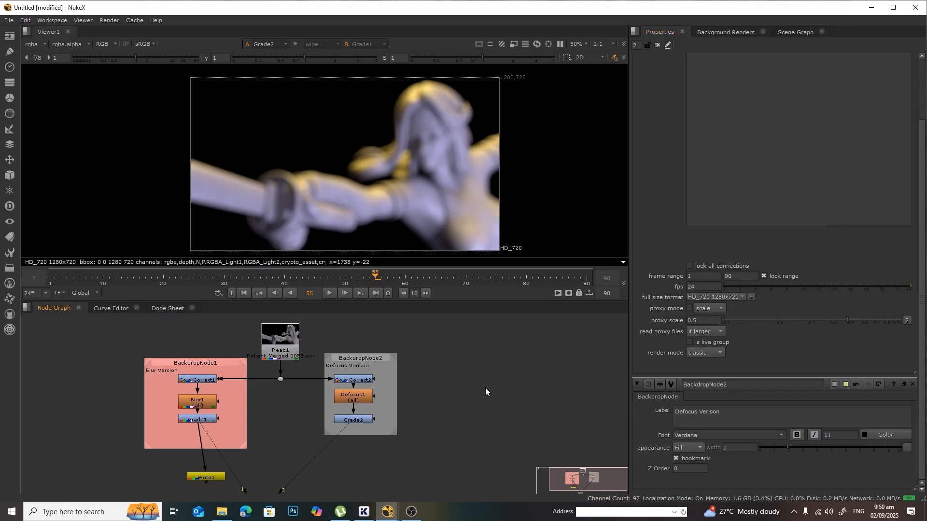
Add a Constant node and place it in the empty area beside the defocus backdrop.
key(Tab)
text(const)
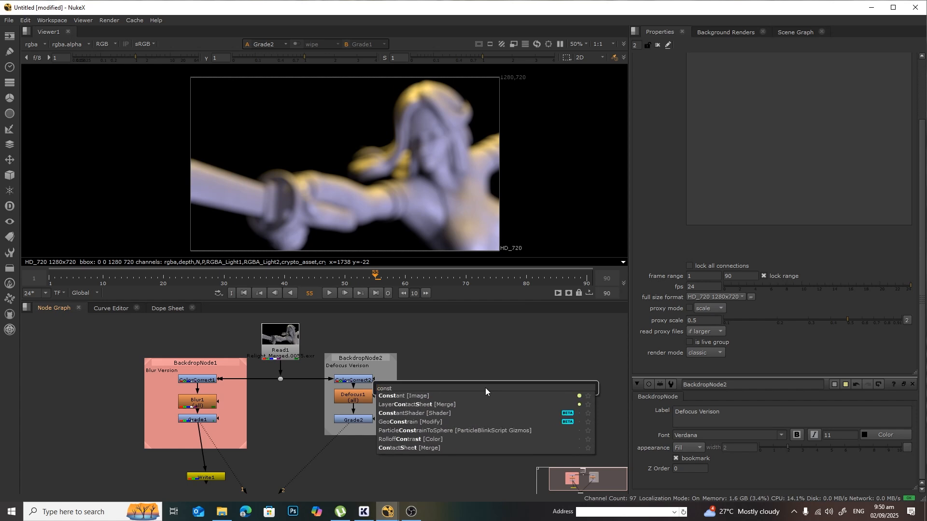
click(438, 395)
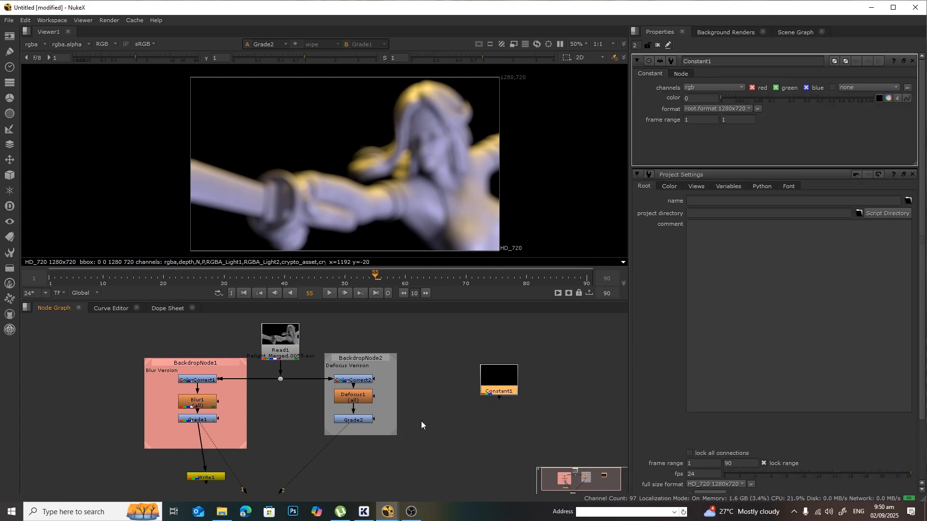
middle_drag(436, 420, 436, 419)
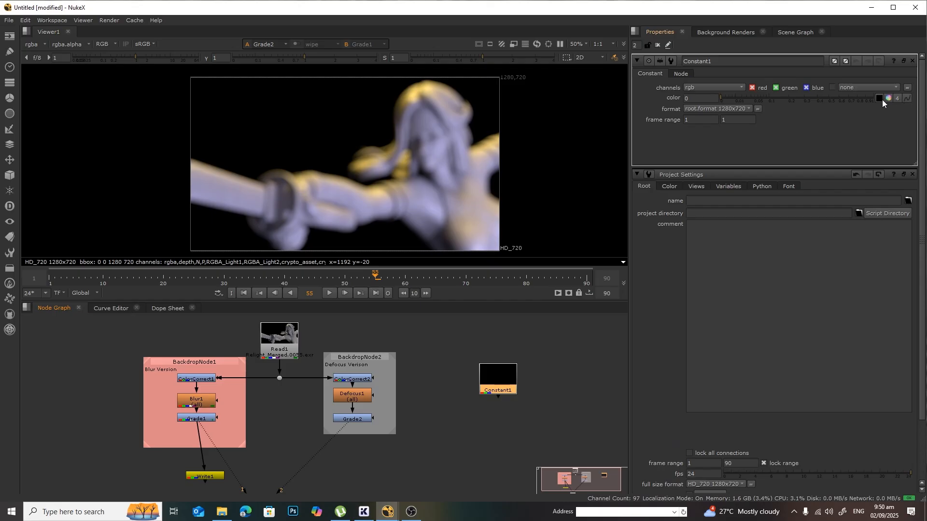
drag(481, 386, 507, 384)
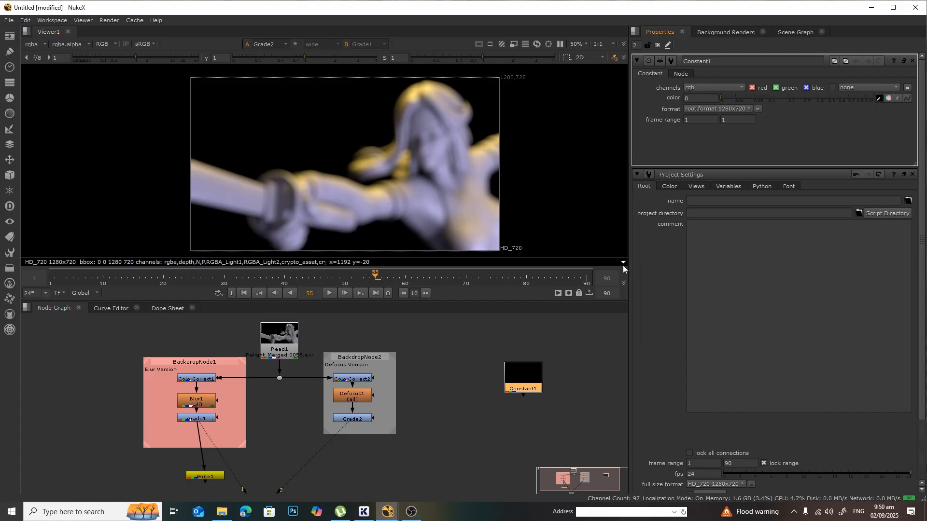
Set Constant1's color to a purple with red 0.4, green 0.096 and blue 0.455.
click(888, 99)
drag(721, 129, 748, 132)
click(824, 118)
click(817, 109)
click(770, 119)
click(823, 132)
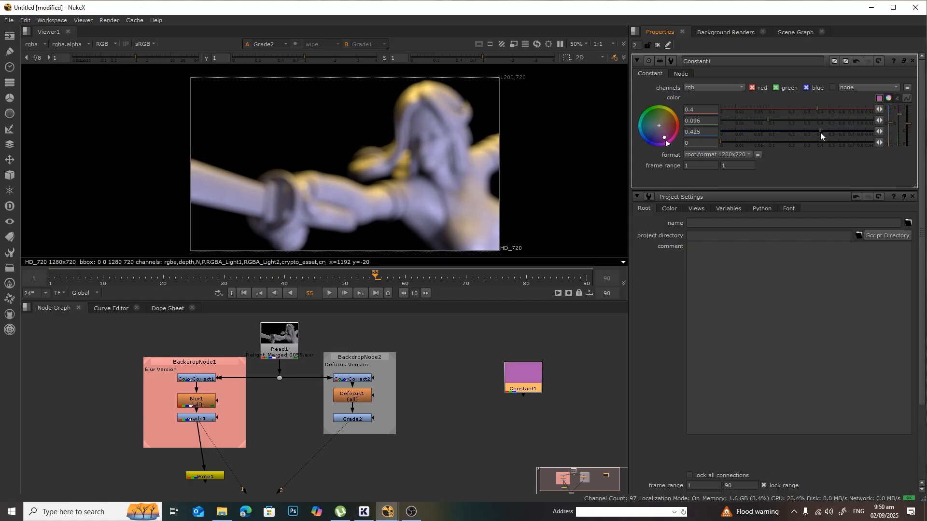
Display Constant1 through the viewer's third input, and delete the Constant1 node.
click(529, 376)
key(3)
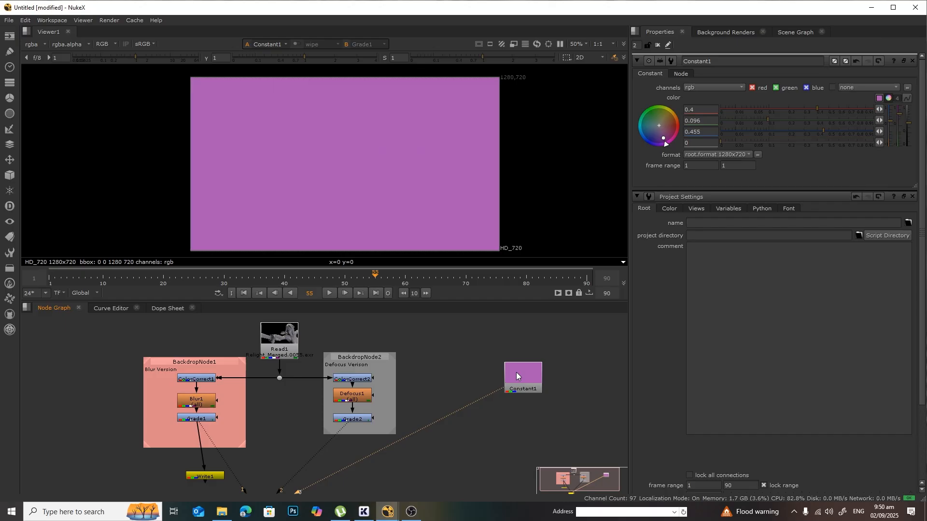
mouse_move(520, 375)
mouse_down()
mouse_move(534, 338)
mouse_move(528, 363)
mouse_up()
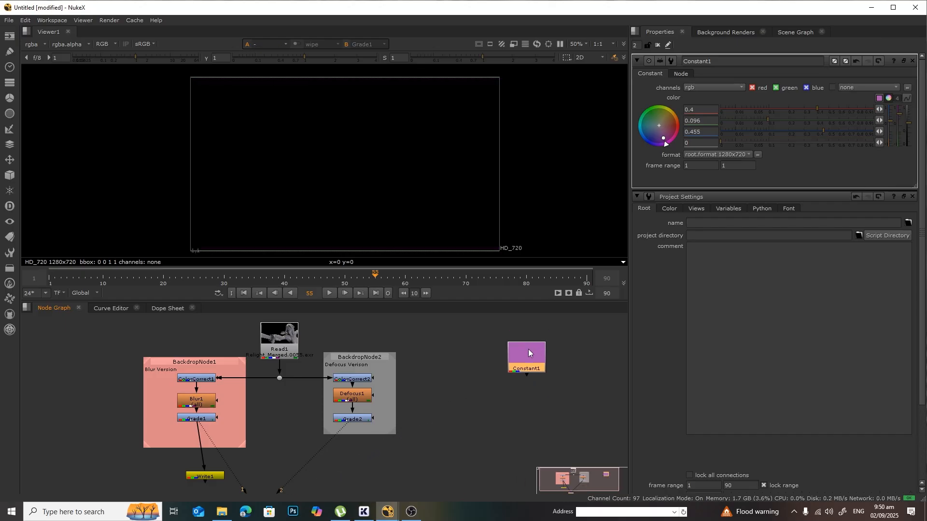
key(Delete)
key(f)
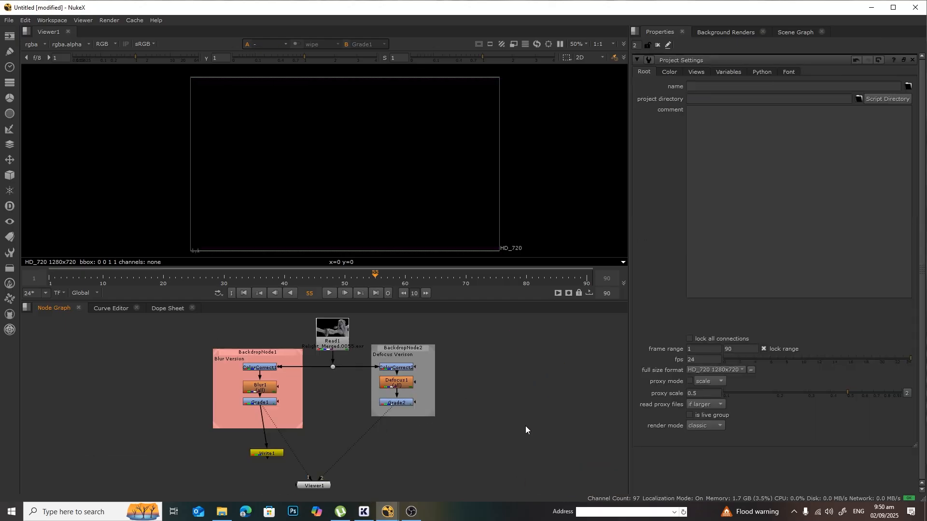
middle_drag(523, 442, 504, 430)
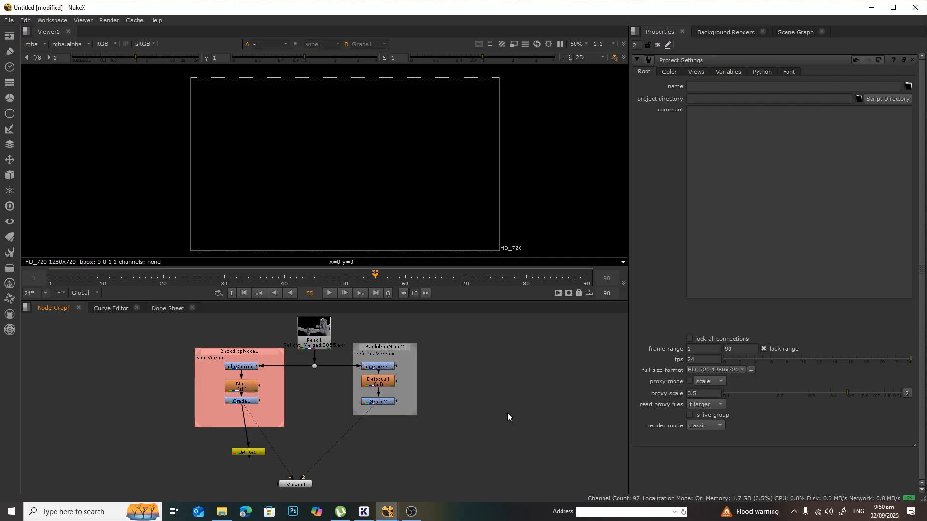
Add a Merge node in the empty area beside the defocus backdrop, and move Read1 farther above the backdrops.
key(m)
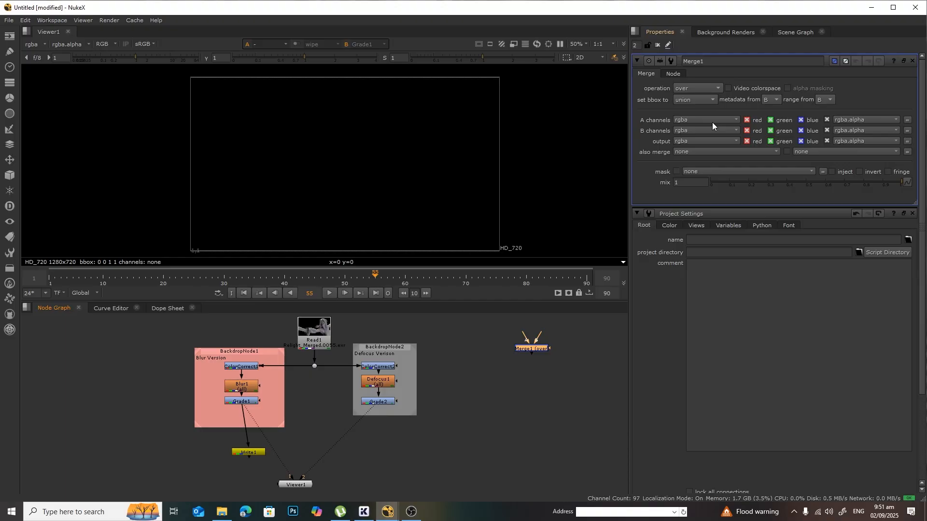
click(703, 88)
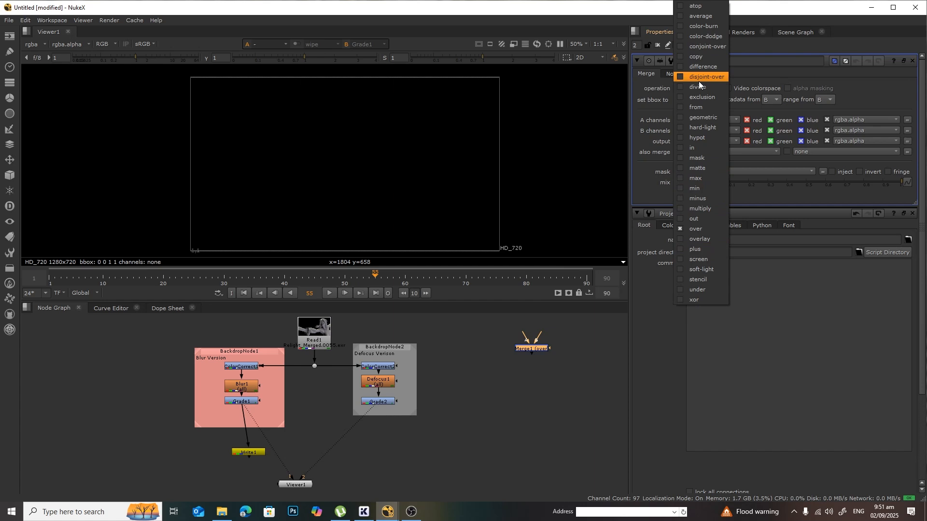
click(641, 312)
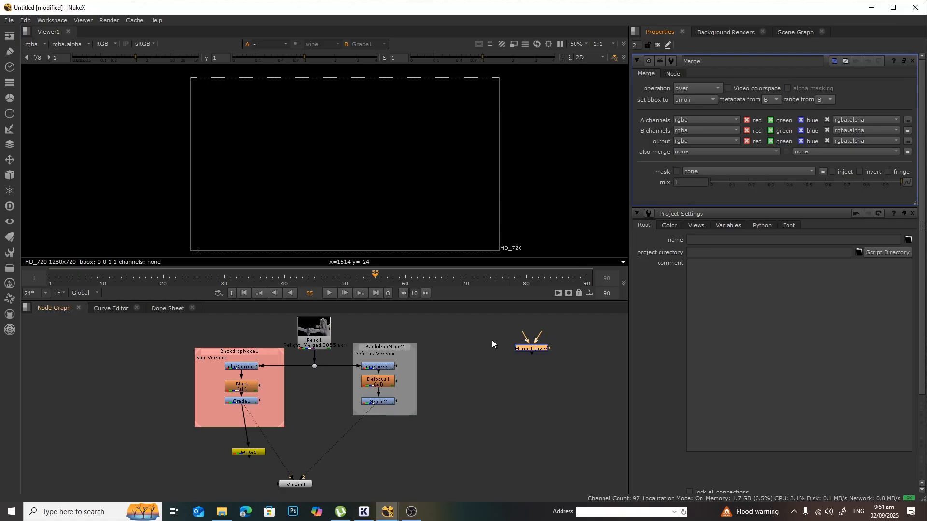
middle_drag(493, 341, 509, 354)
drag(552, 360, 496, 379)
middle_drag(466, 355, 465, 381)
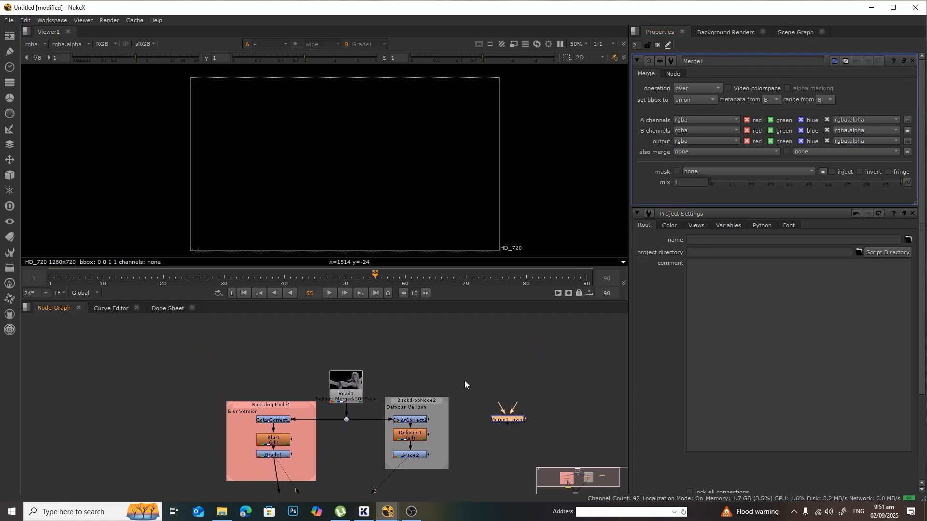
drag(332, 386, 333, 344)
click(514, 363)
key(c)
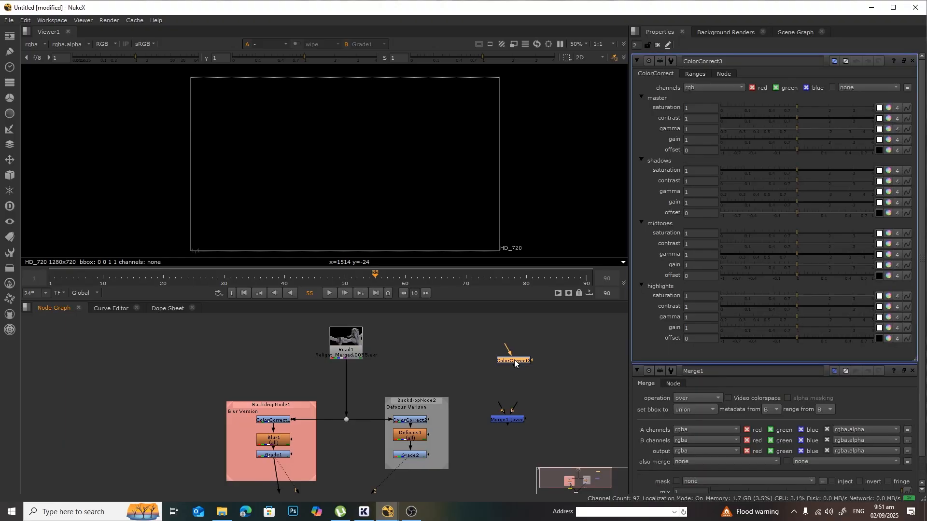
key(Delete)
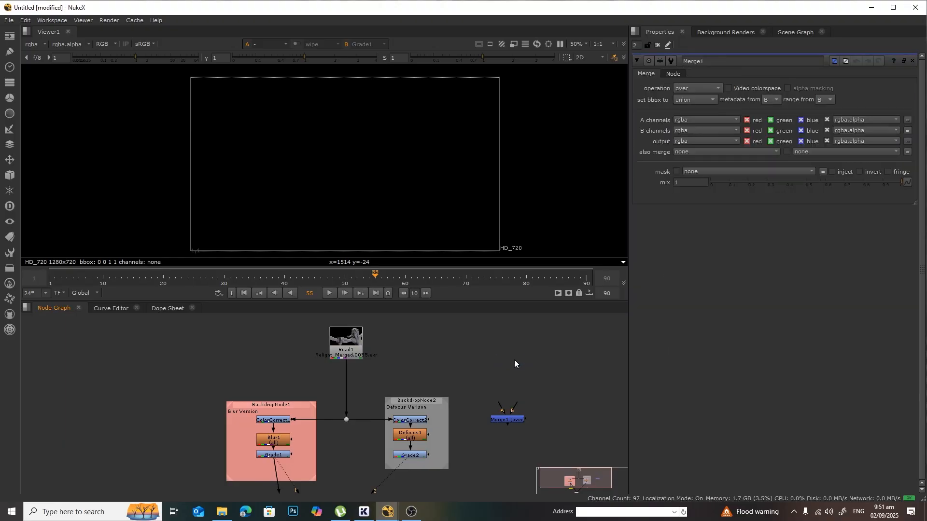
Add a Constant node above Merge1 and set its color's blue channel to 0.295.
key(Tab)
text(cons)
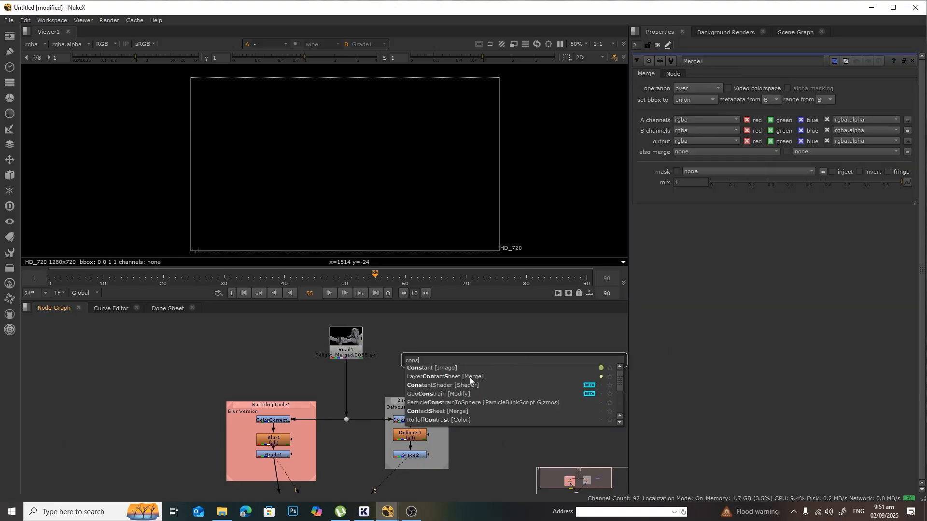
click(464, 366)
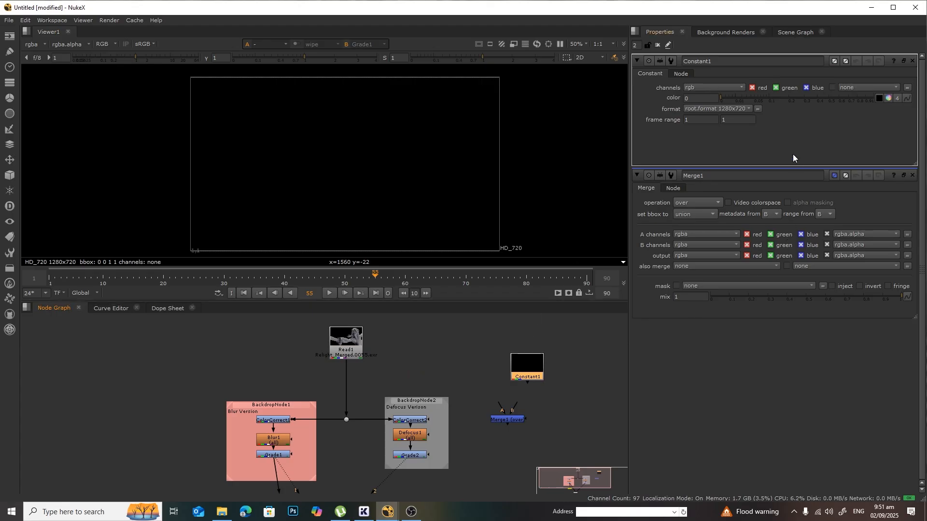
click(889, 98)
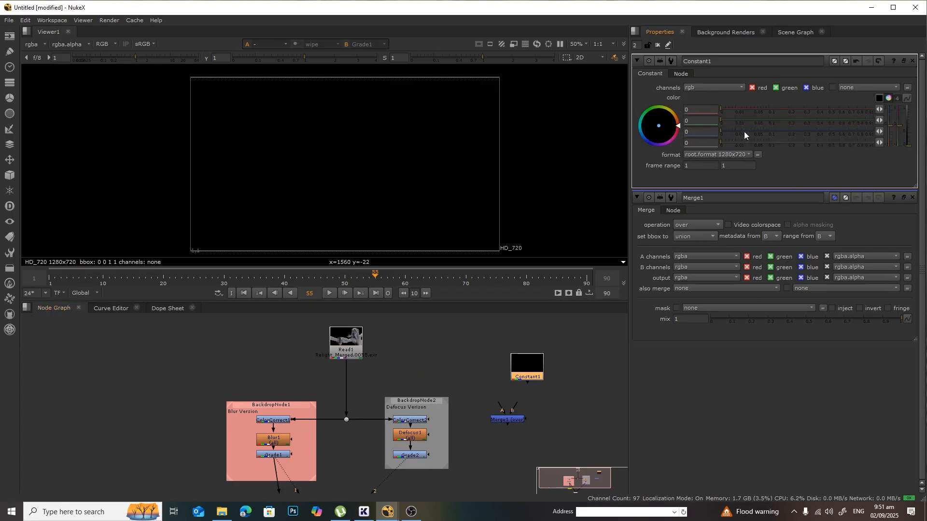
mouse_move(743, 132)
mouse_down()
mouse_move(835, 131)
mouse_move(803, 132)
mouse_up()
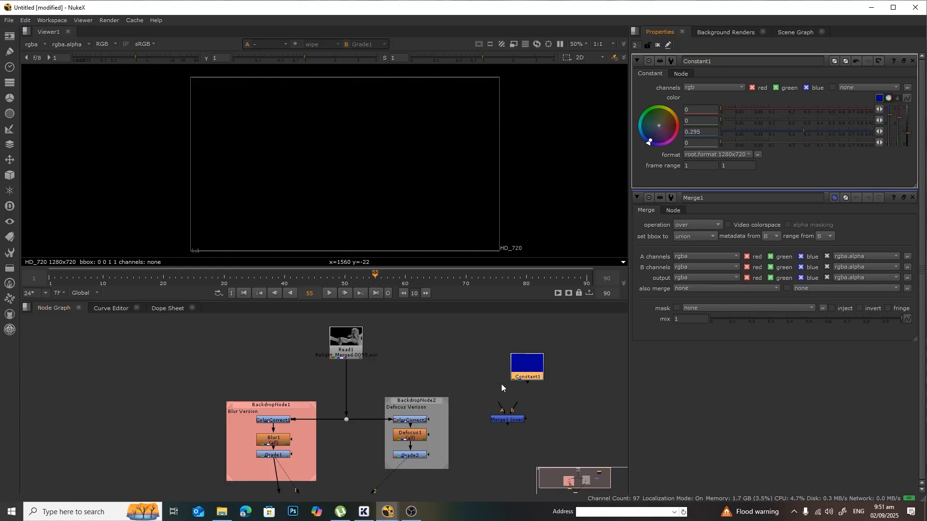
Display Read1 through the viewer's first input and Constant1 through its second input.
middle_drag(486, 375, 468, 332)
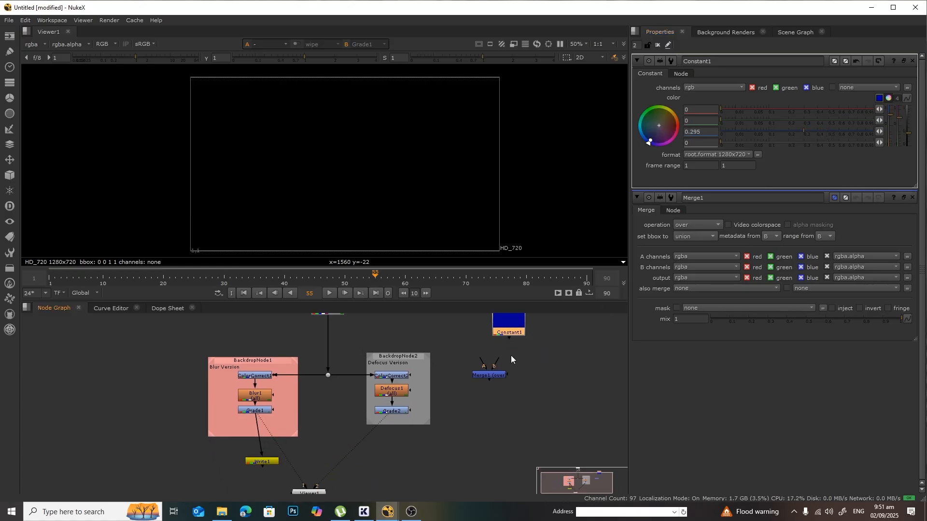
middle_drag(413, 337, 439, 368)
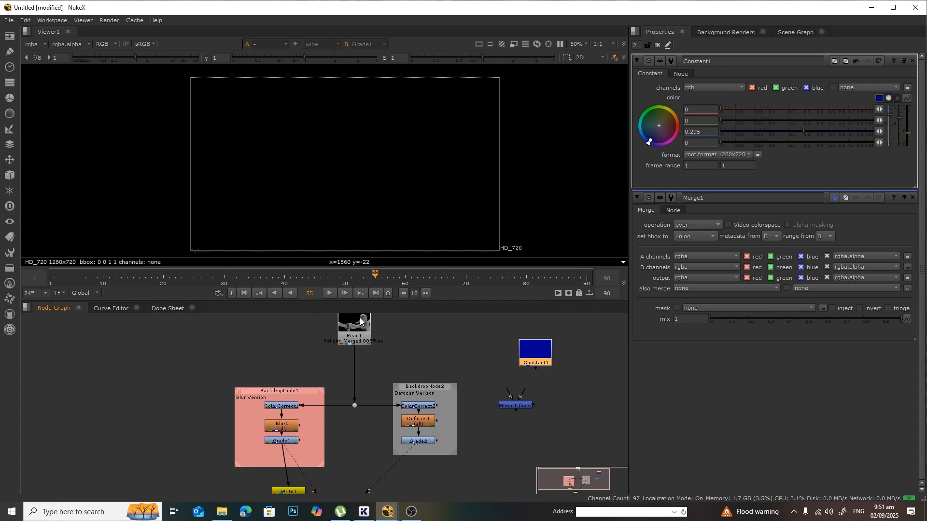
click(372, 332)
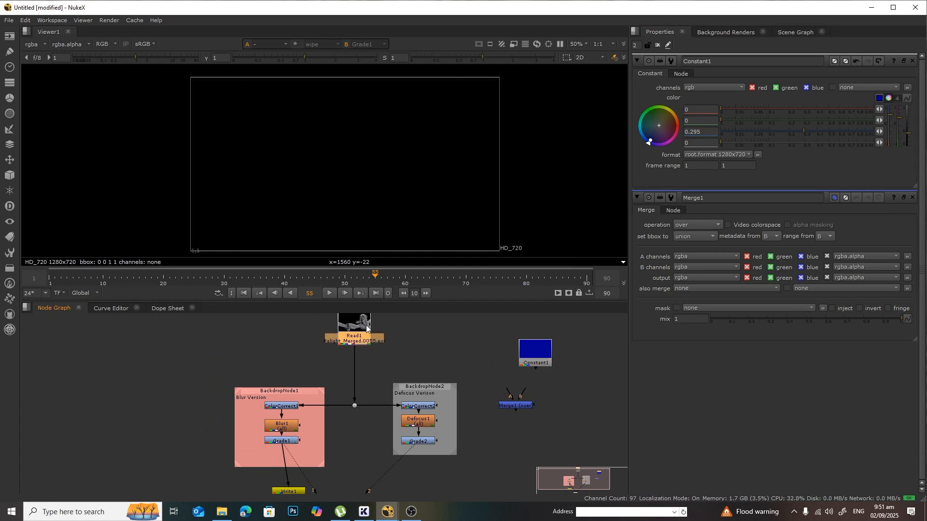
key(1)
click(531, 358)
key(1)
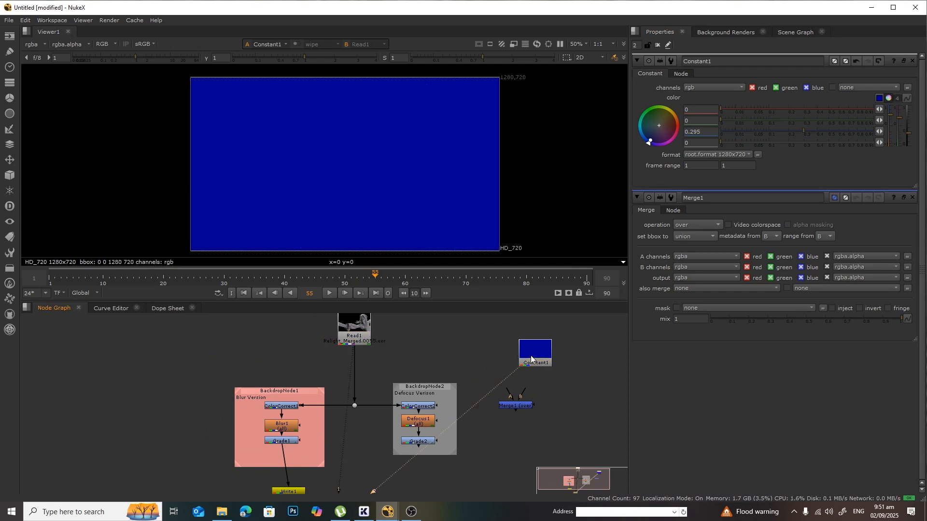
Insert another Dot on the pipe below Read1, and place Merge1 between that pipe and Constant1.
drag(521, 406, 469, 367)
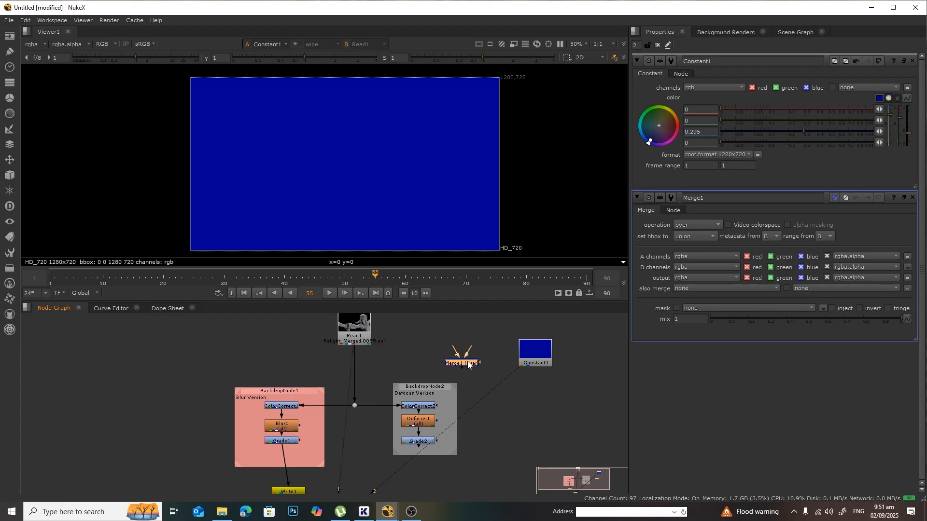
middle_drag(442, 349, 442, 392)
drag(364, 370, 364, 337)
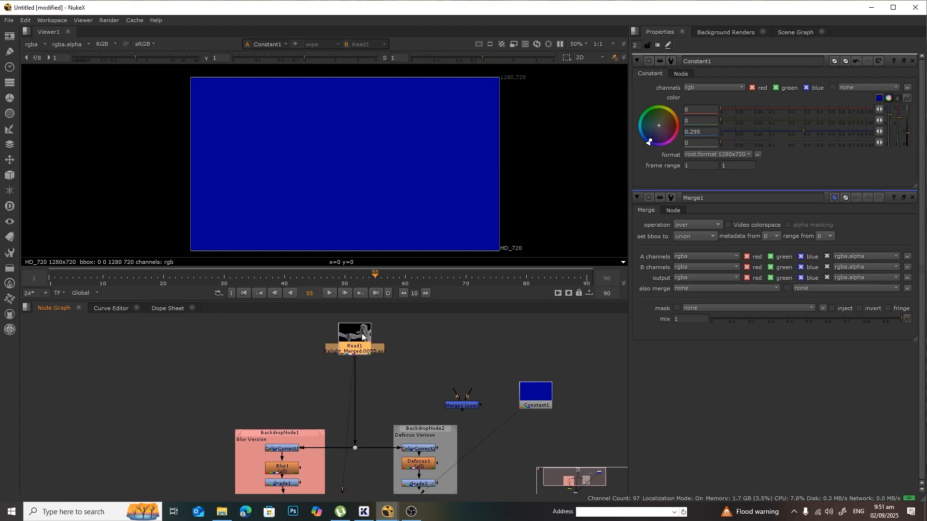
ctrl+click(355, 399)
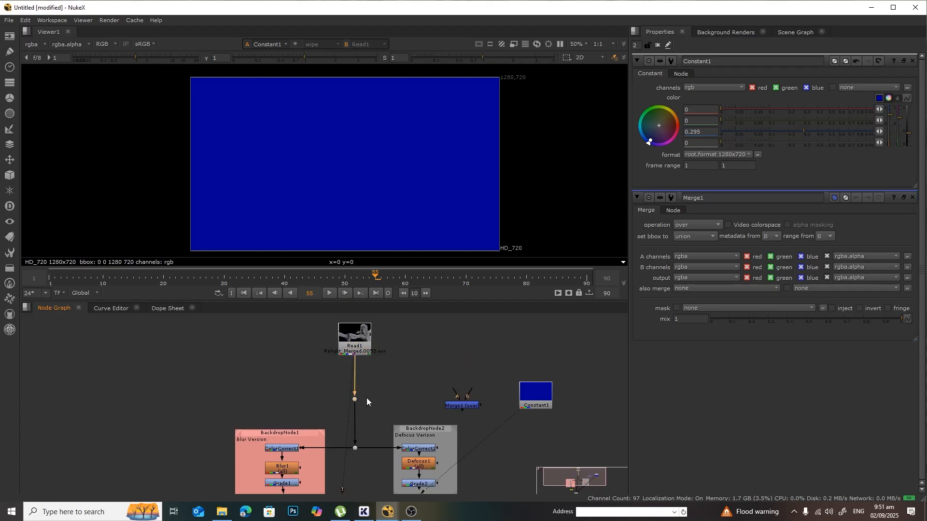
drag(453, 410, 416, 392)
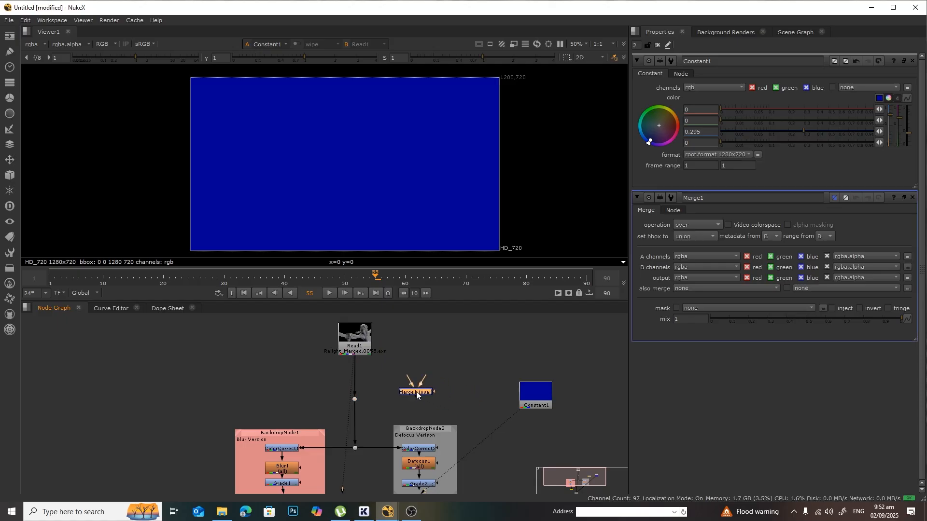
Connect Merge1's A input to Read1 and its B input to Constant1, and display Merge1 in the viewer.
scroll(448, 363, up, 2)
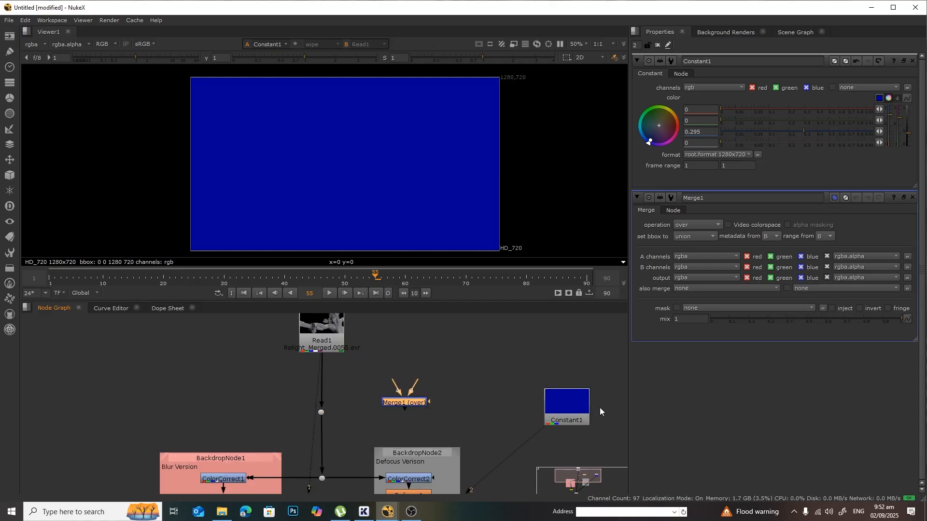
drag(567, 408, 518, 362)
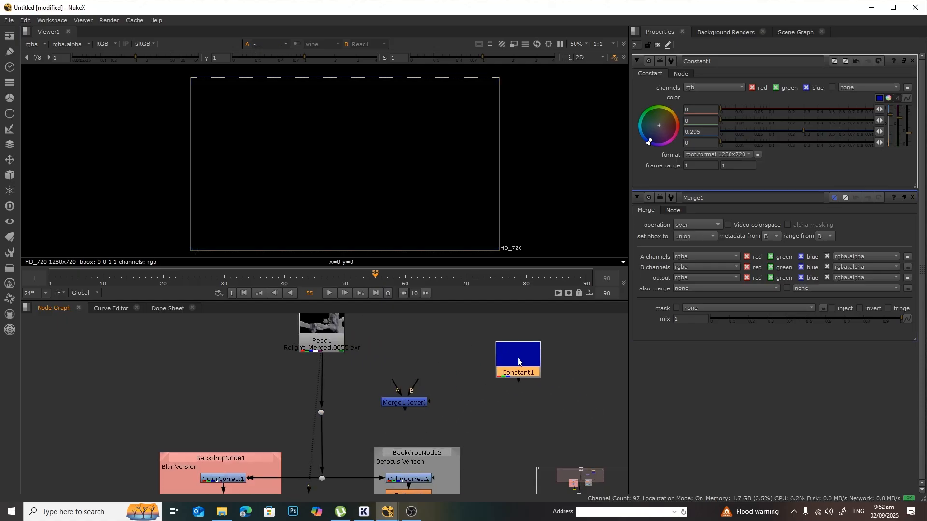
middle_drag(441, 355, 486, 369)
drag(388, 354, 382, 329)
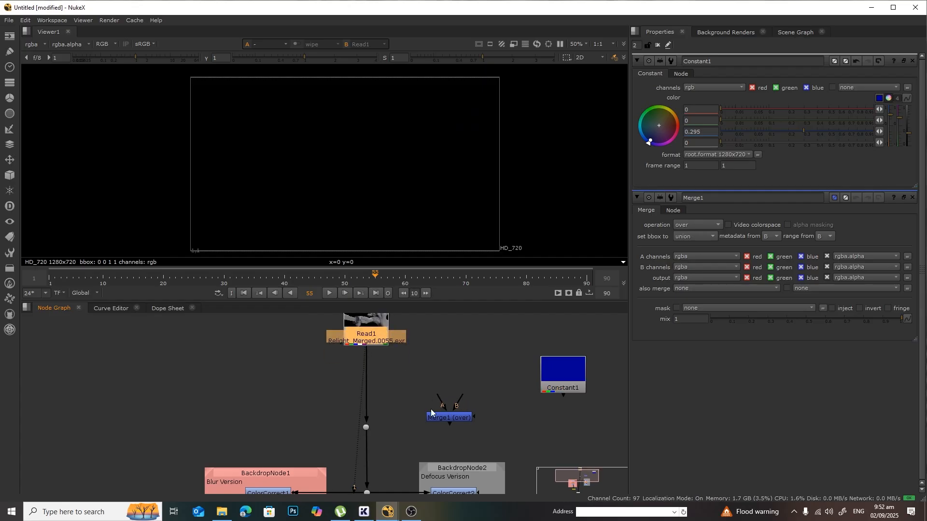
drag(440, 401, 377, 338)
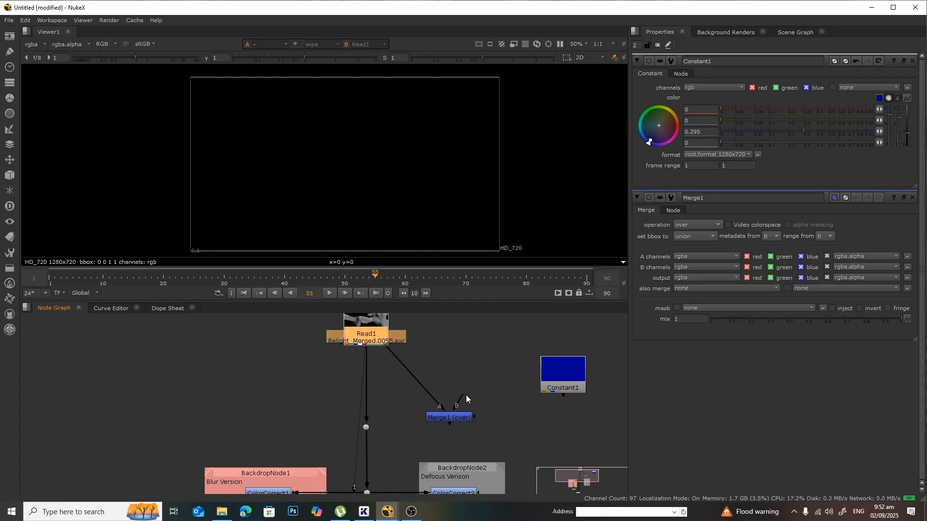
drag(464, 395, 540, 367)
click(457, 418)
key(1)
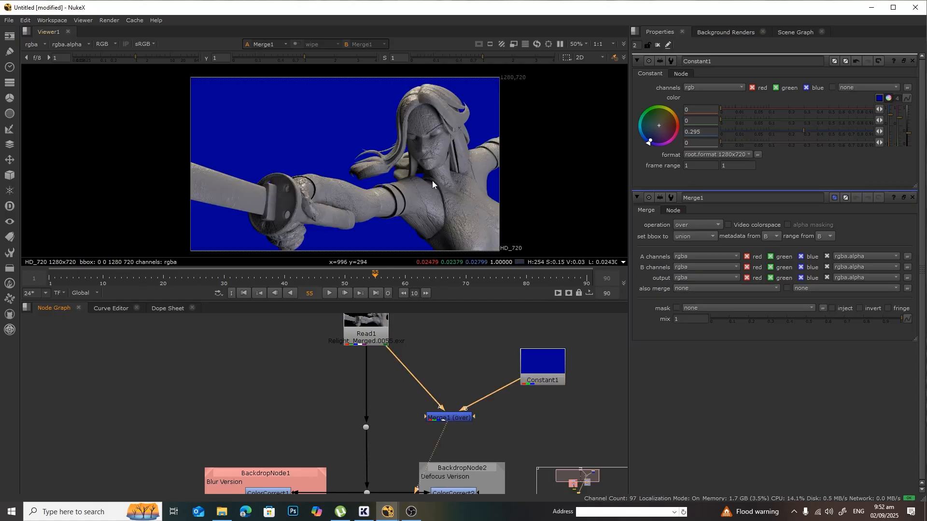
Move Constant1 and Merge1 below the defocus backdrop, keeping Constant1 beside Merge1.
scroll(503, 369, down, 3)
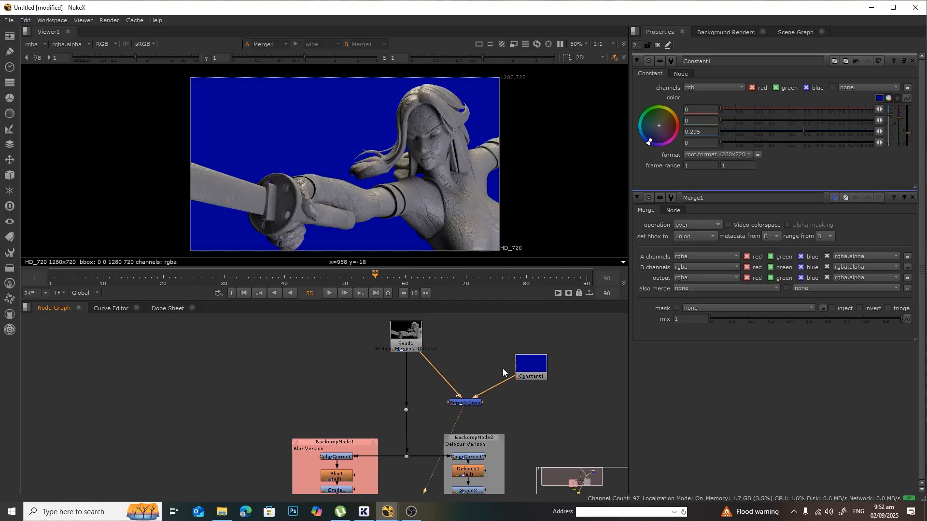
middle_drag(544, 405, 494, 350)
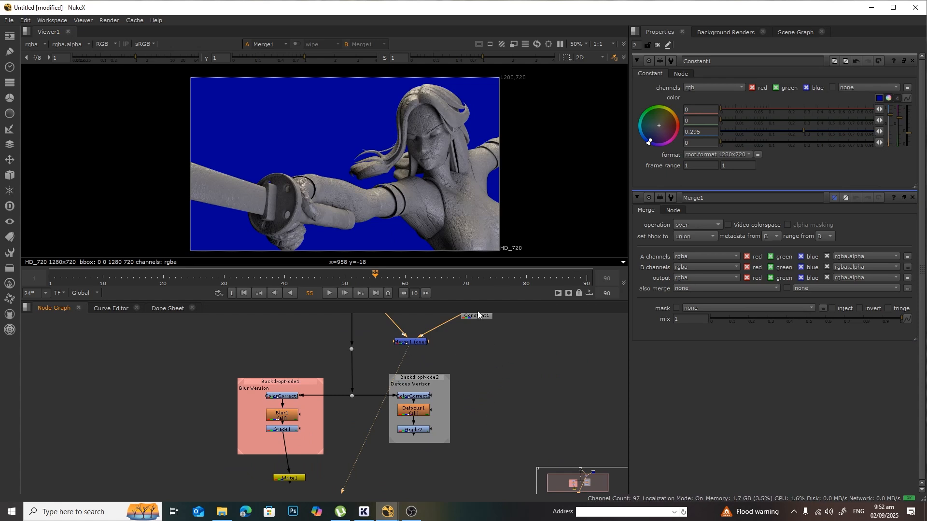
middle_drag(499, 364, 494, 390)
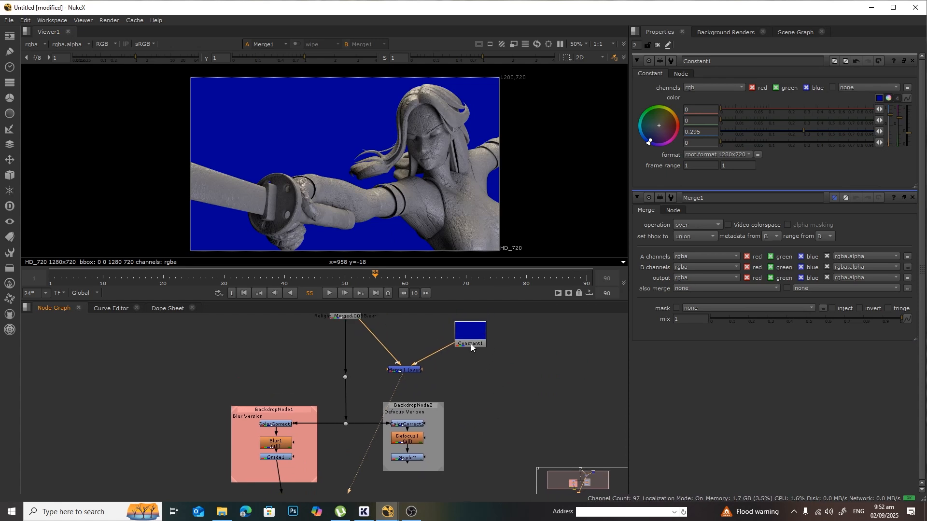
drag(471, 343, 506, 485)
middle_drag(479, 397, 481, 345)
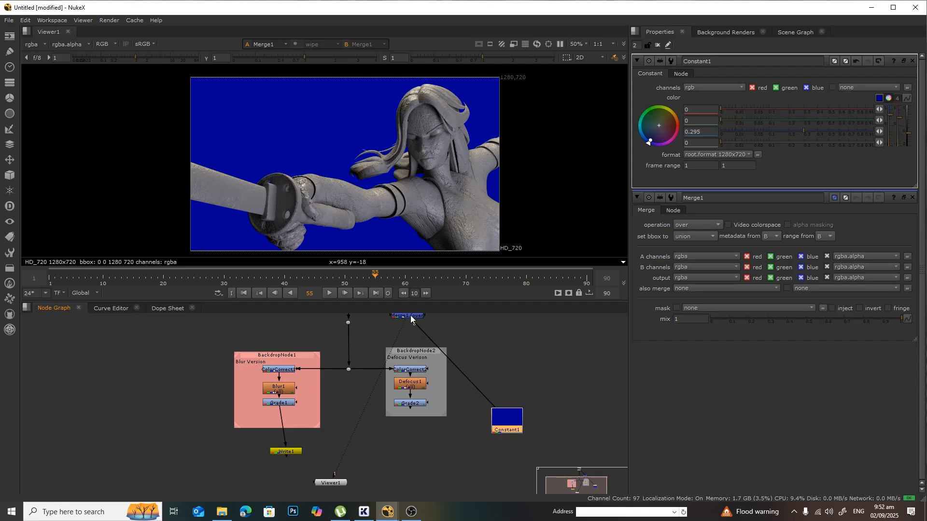
drag(411, 315, 397, 453)
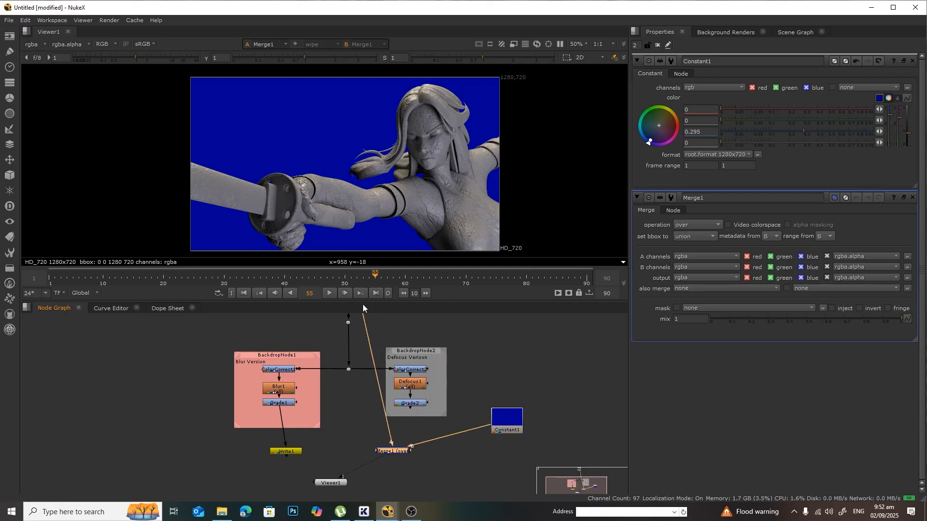
Reconnect Merge1's A input from Read1 to Grade2, and align Merge1 directly beneath the defocus branch.
scroll(405, 338, down, 2)
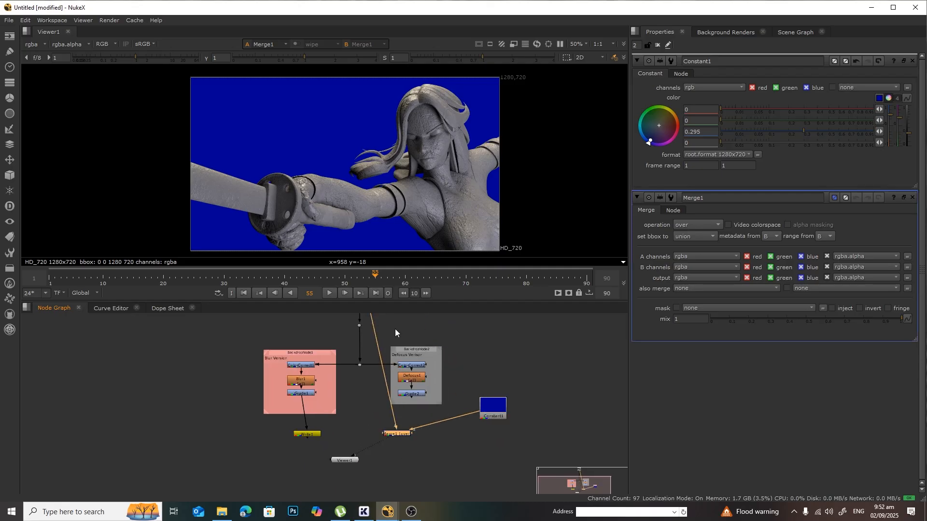
middle_drag(395, 328, 376, 394)
drag(351, 355, 395, 448)
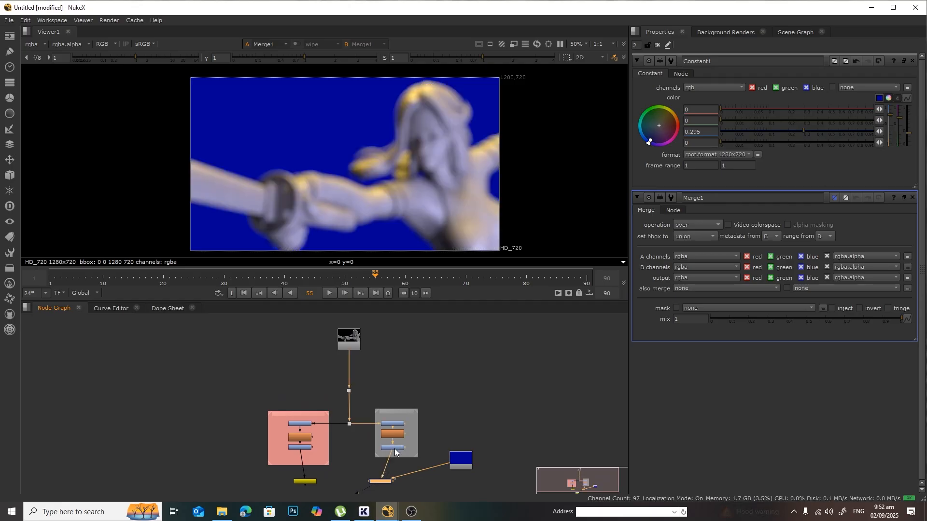
scroll(450, 396, up, 4)
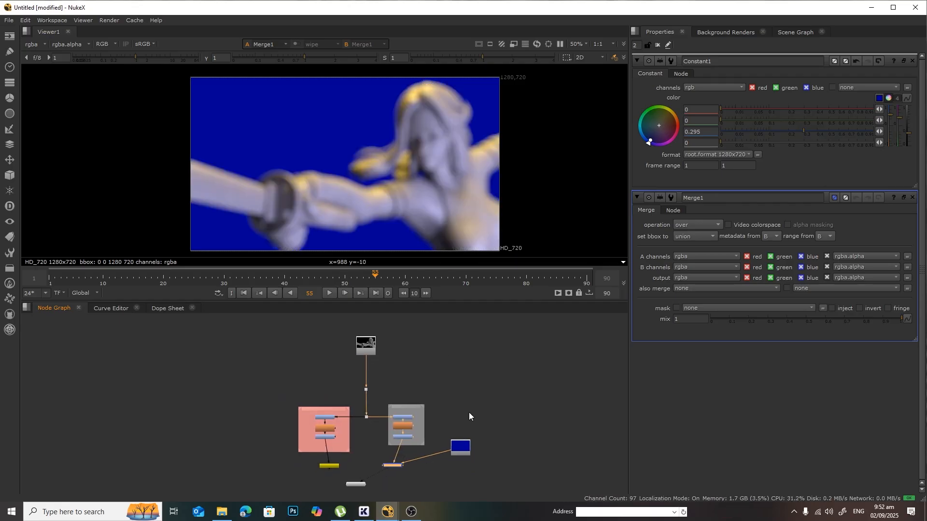
drag(344, 471, 361, 456)
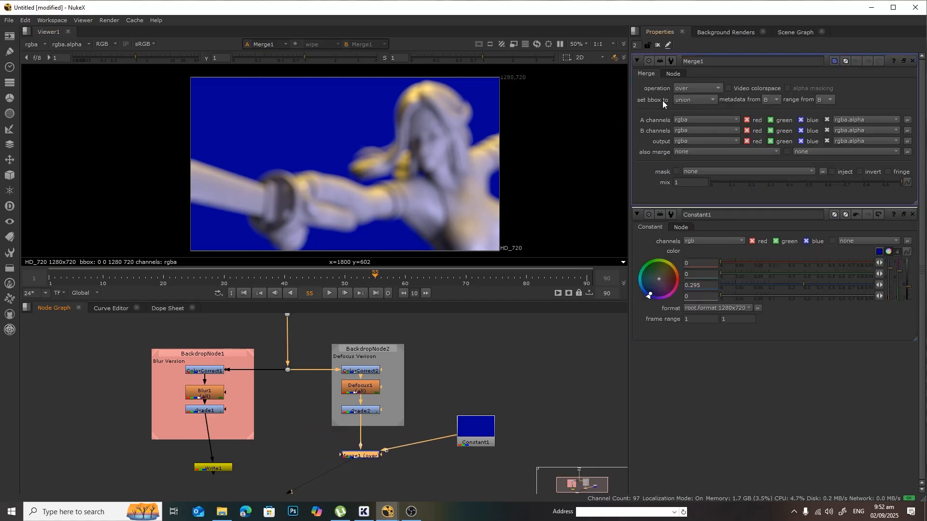
Try the mask operation on Merge1, and switch its operation to multiply.
click(680, 88)
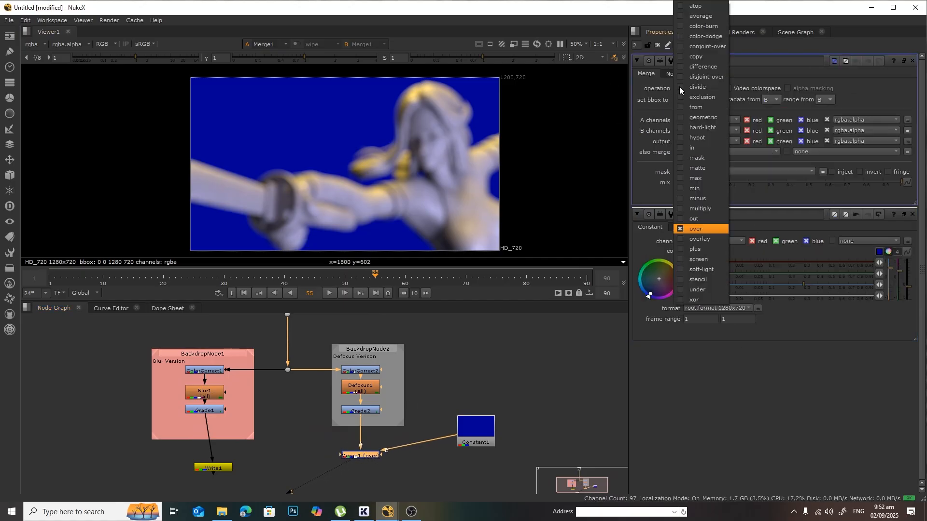
click(709, 155)
click(704, 87)
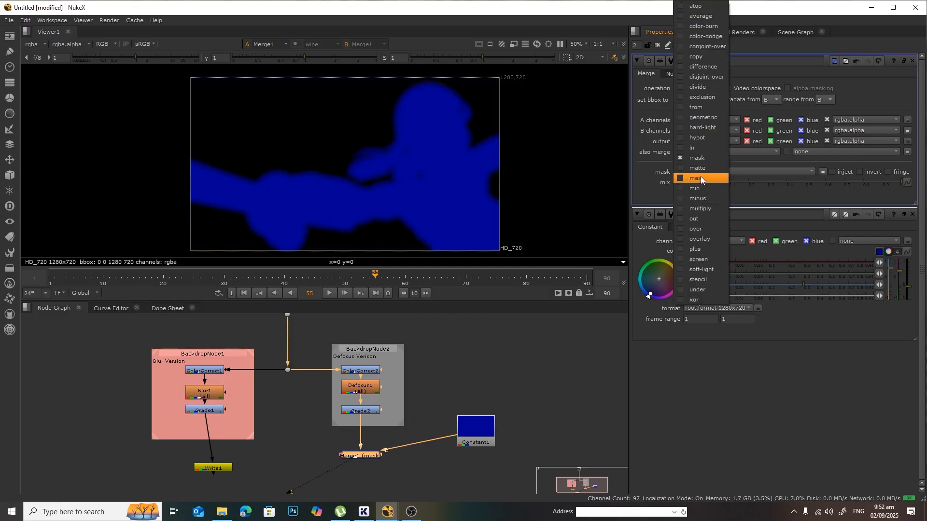
click(709, 208)
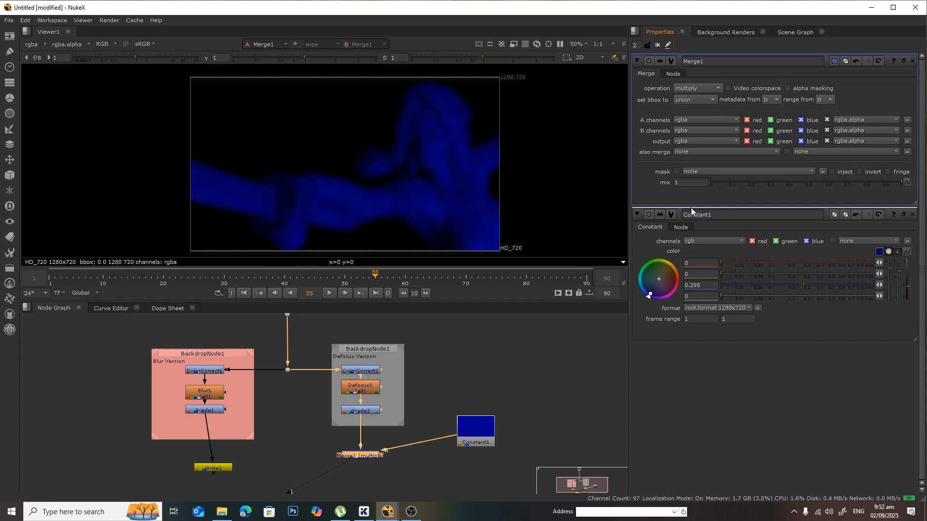
Try the overlay and screen operations on Merge1, and set its operation back to over.
click(697, 89)
click(712, 236)
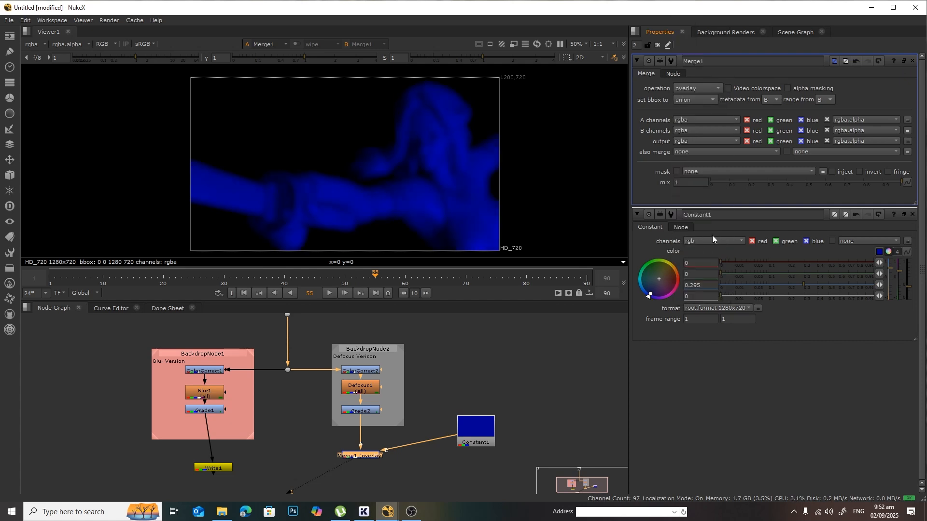
click(691, 88)
click(713, 259)
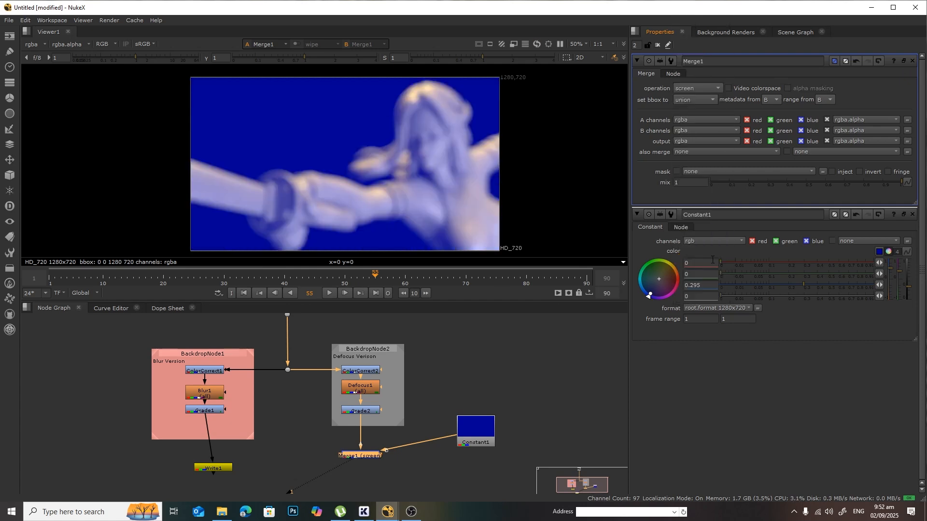
click(699, 89)
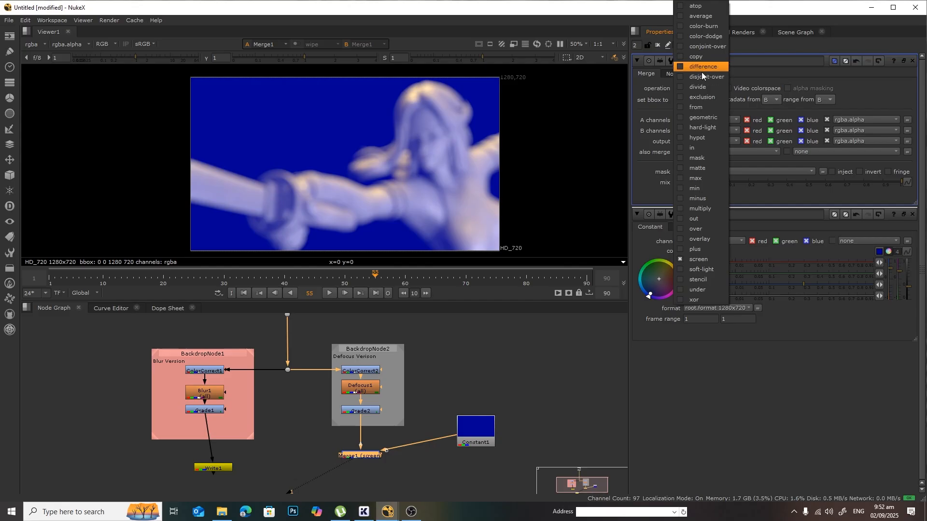
click(703, 228)
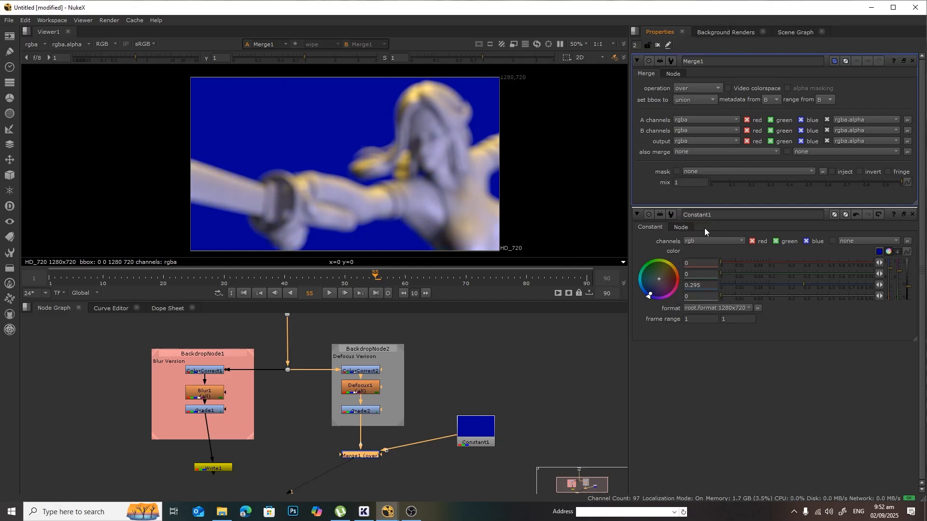
click(491, 364)
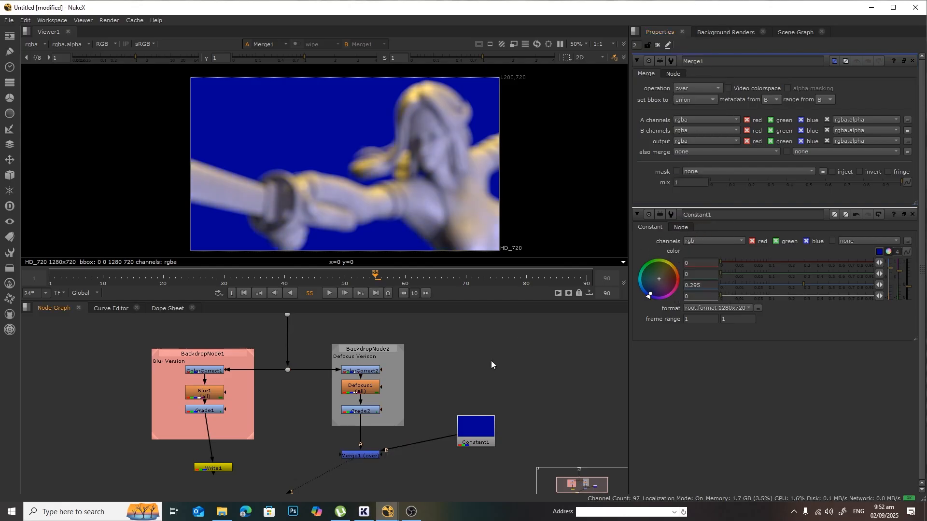
Level Constant1 with Merge1 in the node graph, and align Write1 directly beneath Grade1.
drag(478, 429, 475, 452)
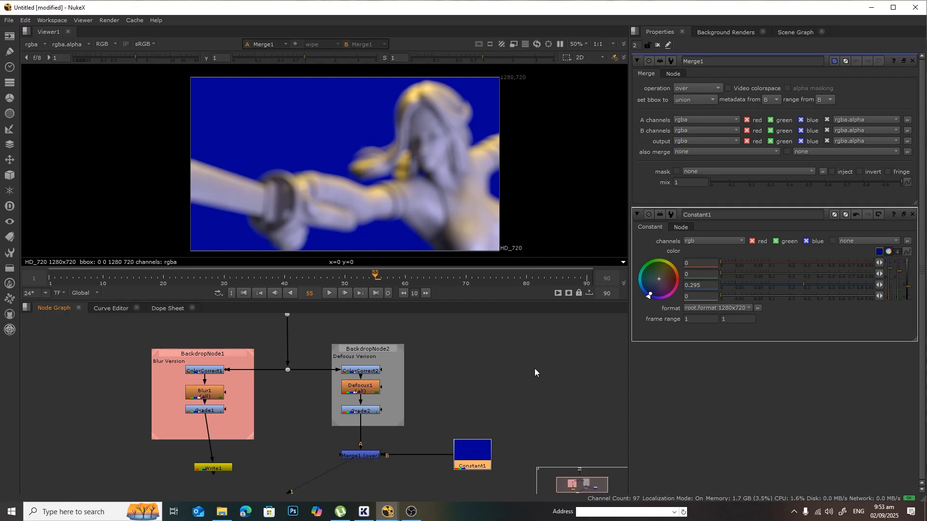
scroll(534, 369, down, 2)
drag(316, 439, 305, 438)
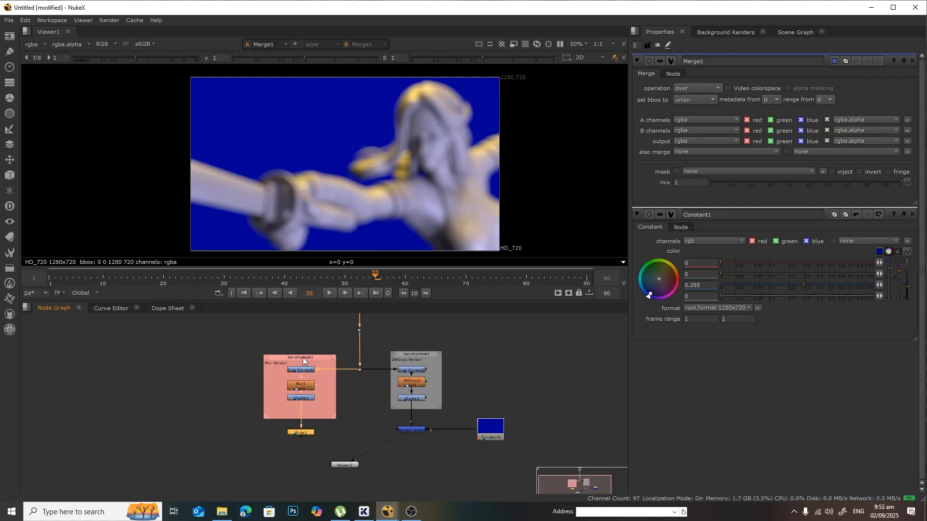
Shrink the Blur Version backdrop around its nodes, and move the blur and defocus backdrops closer to the Dot between them.
drag(303, 357, 326, 358)
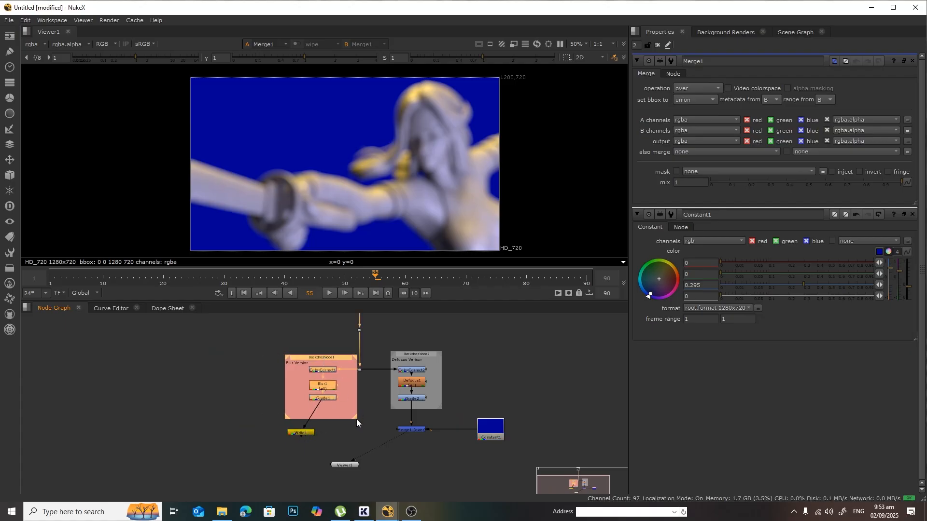
drag(343, 412, 304, 370)
drag(356, 415, 329, 413)
drag(306, 355, 323, 354)
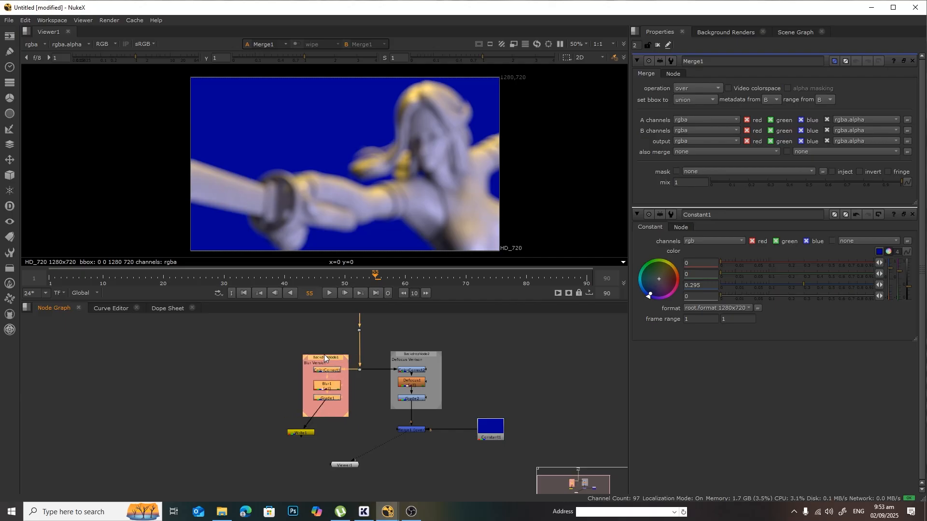
drag(412, 355, 392, 355)
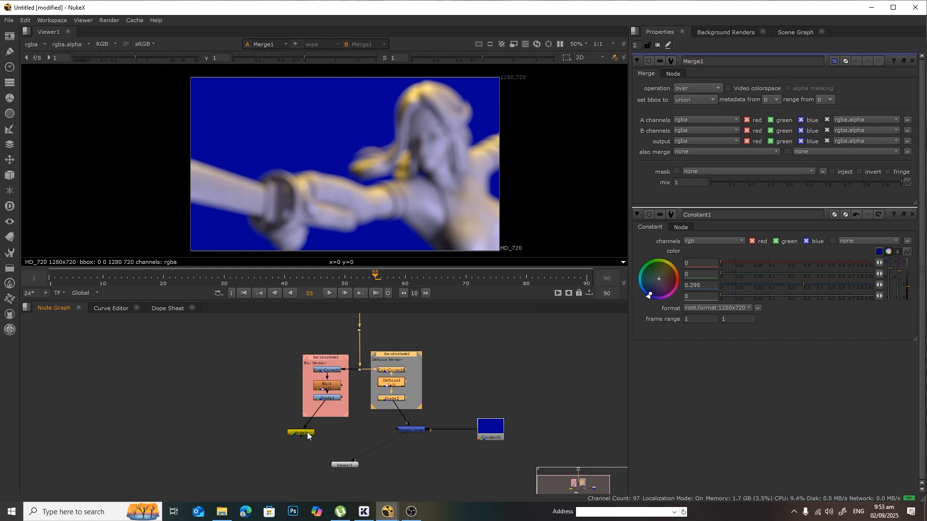
Realign Write1 beneath Grade1 and Merge1 beneath Grade2, with Viewer1 placed just below and between them.
drag(308, 435, 323, 433)
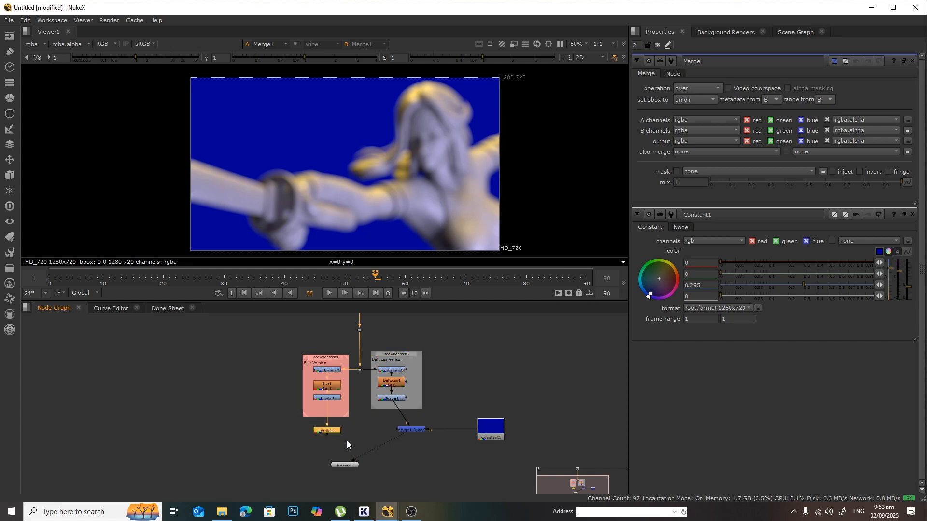
scroll(368, 444, up, 2)
drag(339, 474, 362, 455)
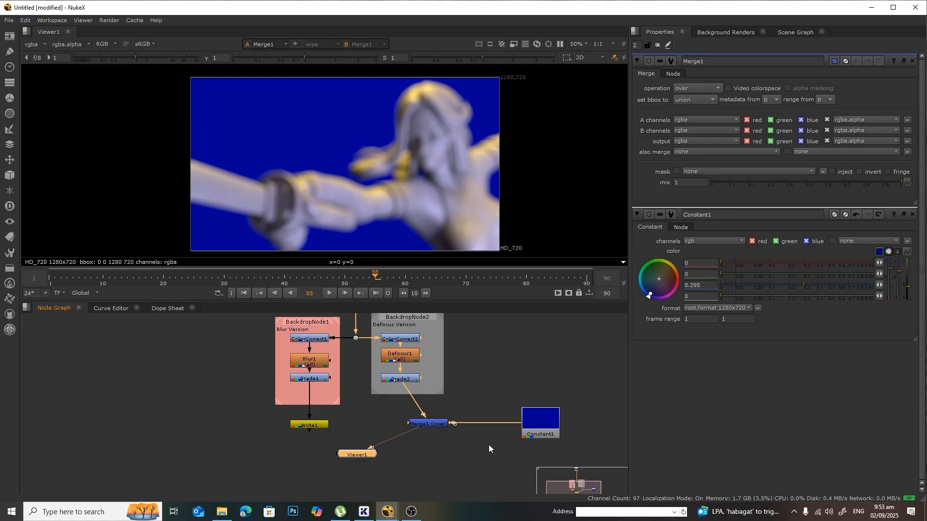
drag(431, 419, 403, 420)
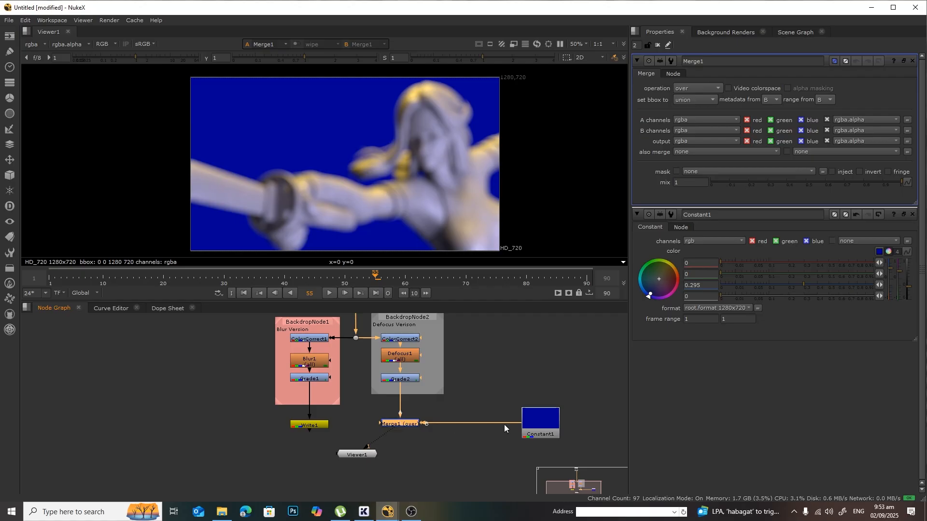
Move Constant1 closer to Merge1, keeping it beside the node's B input.
scroll(513, 389, down, 3)
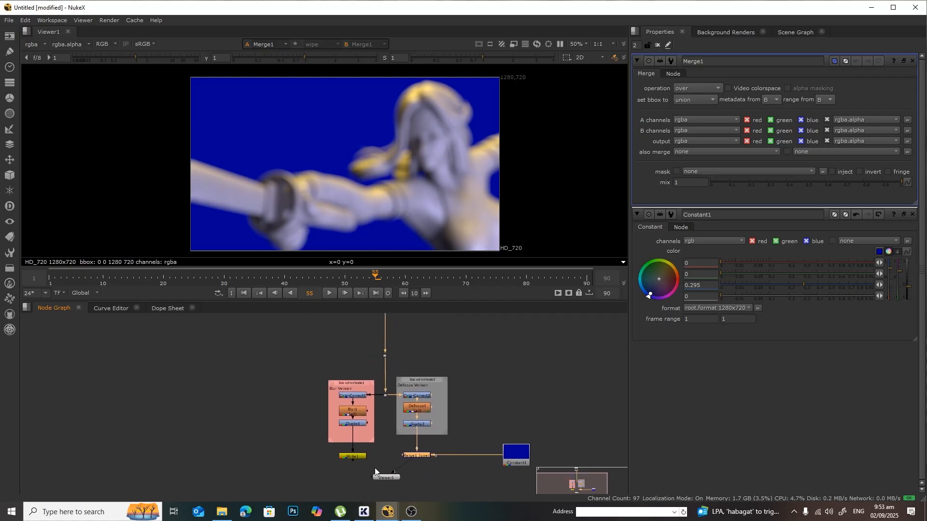
middle_drag(484, 400, 401, 376)
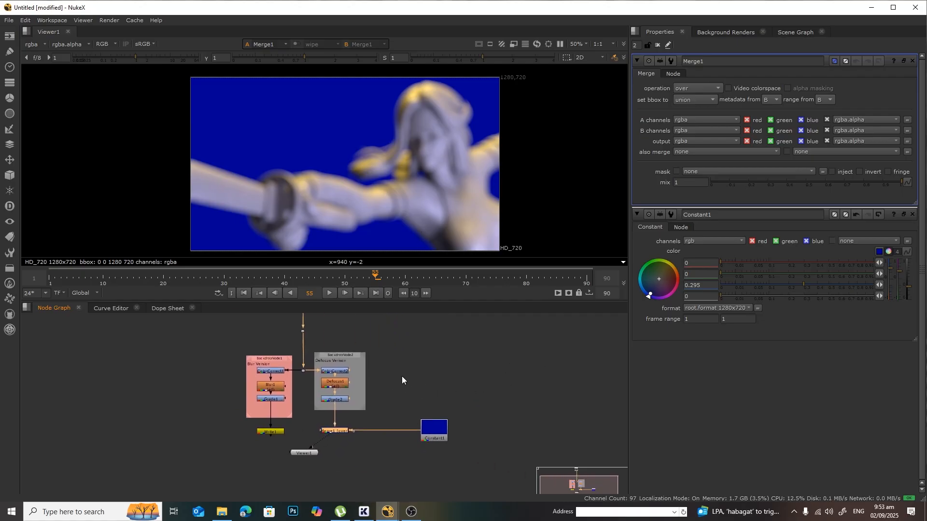
scroll(347, 452, up, 3)
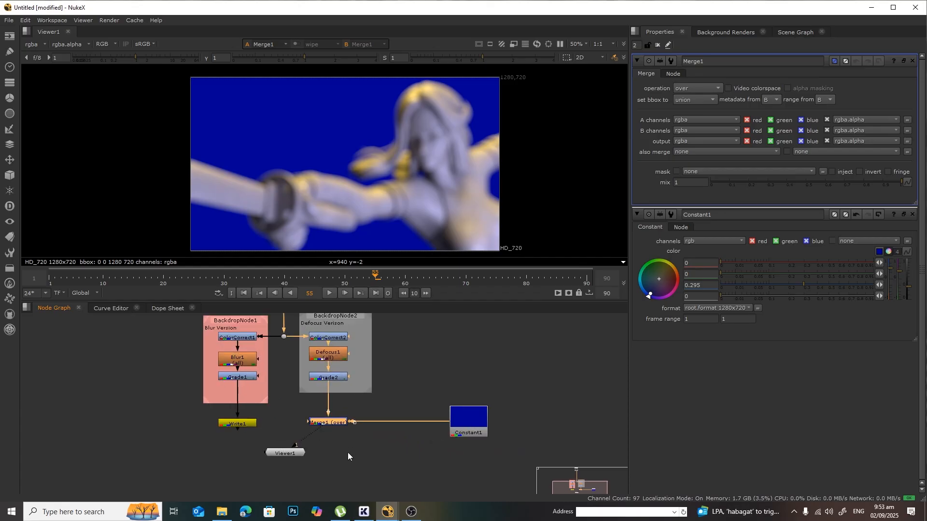
drag(492, 424, 418, 425)
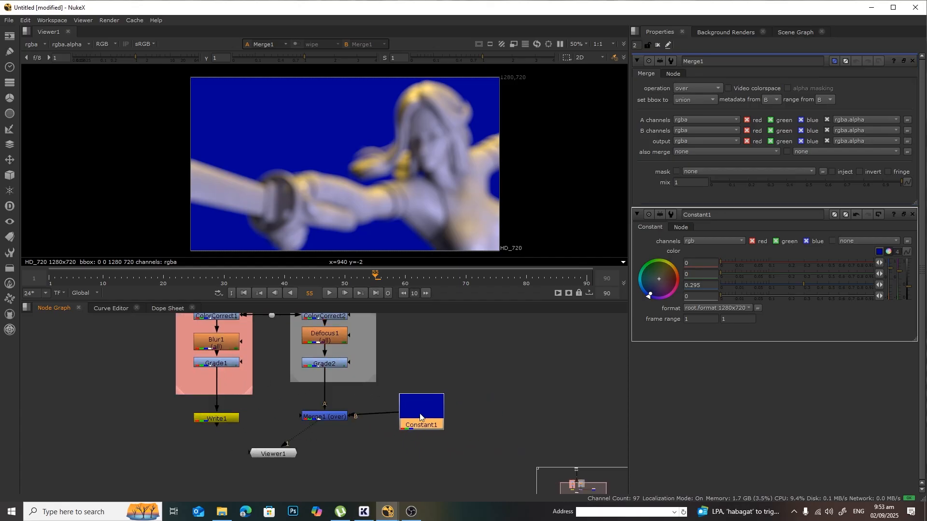
middle_drag(443, 359, 501, 372)
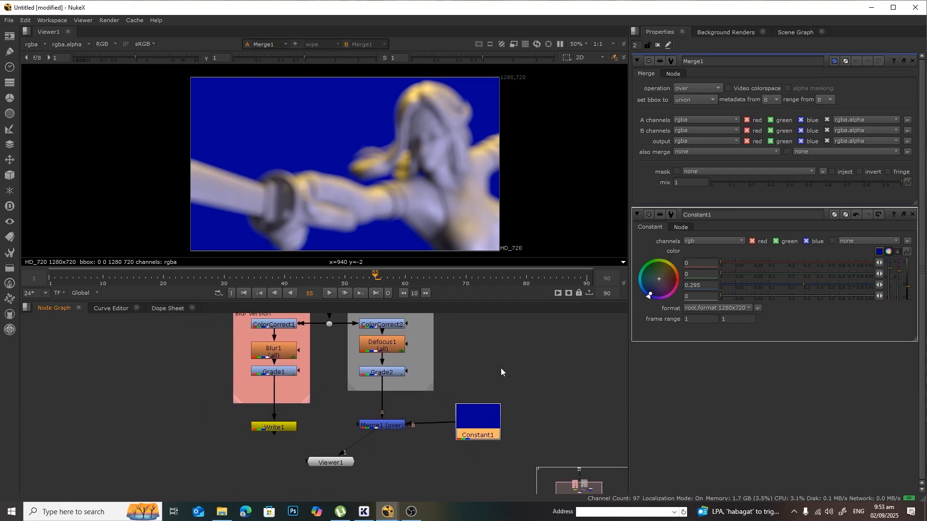